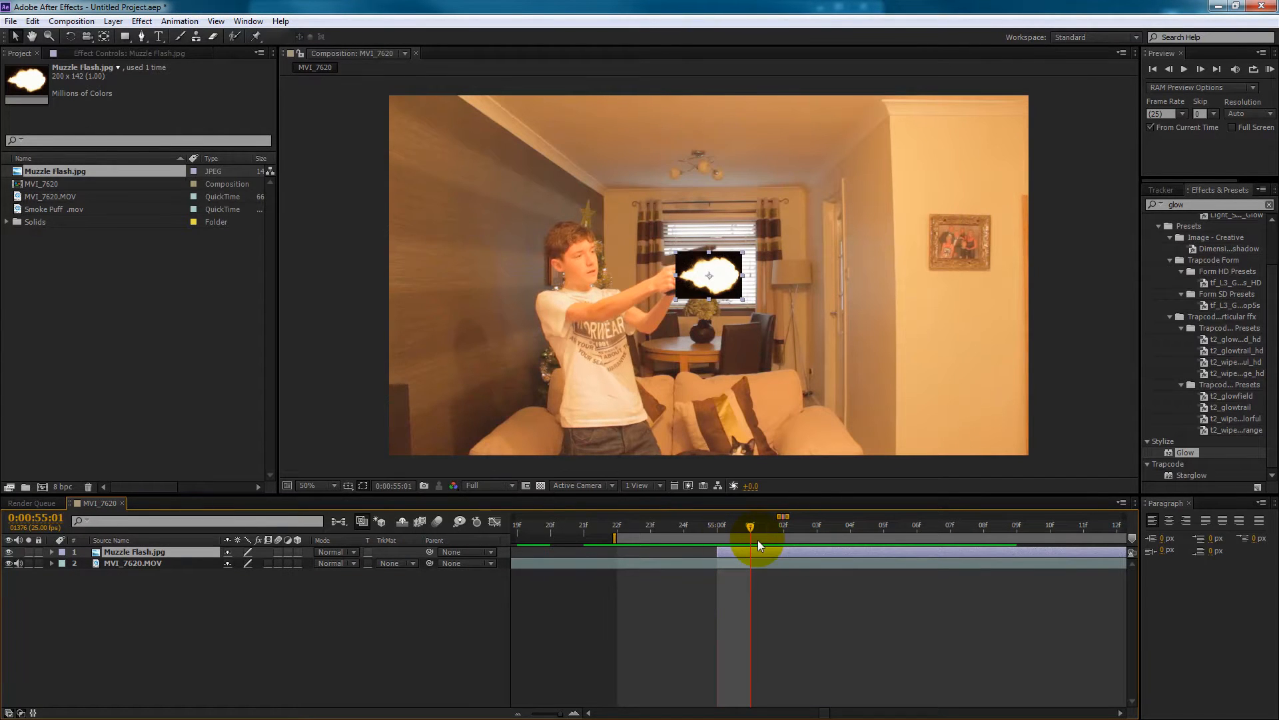
# - Try splitting the Muzzle Flash layer at 0:00:55:01 and deleting the part after the split
pyautogui.press('pagedown')
pyautogui.press('pageup')
pyautogui.press('pageup')
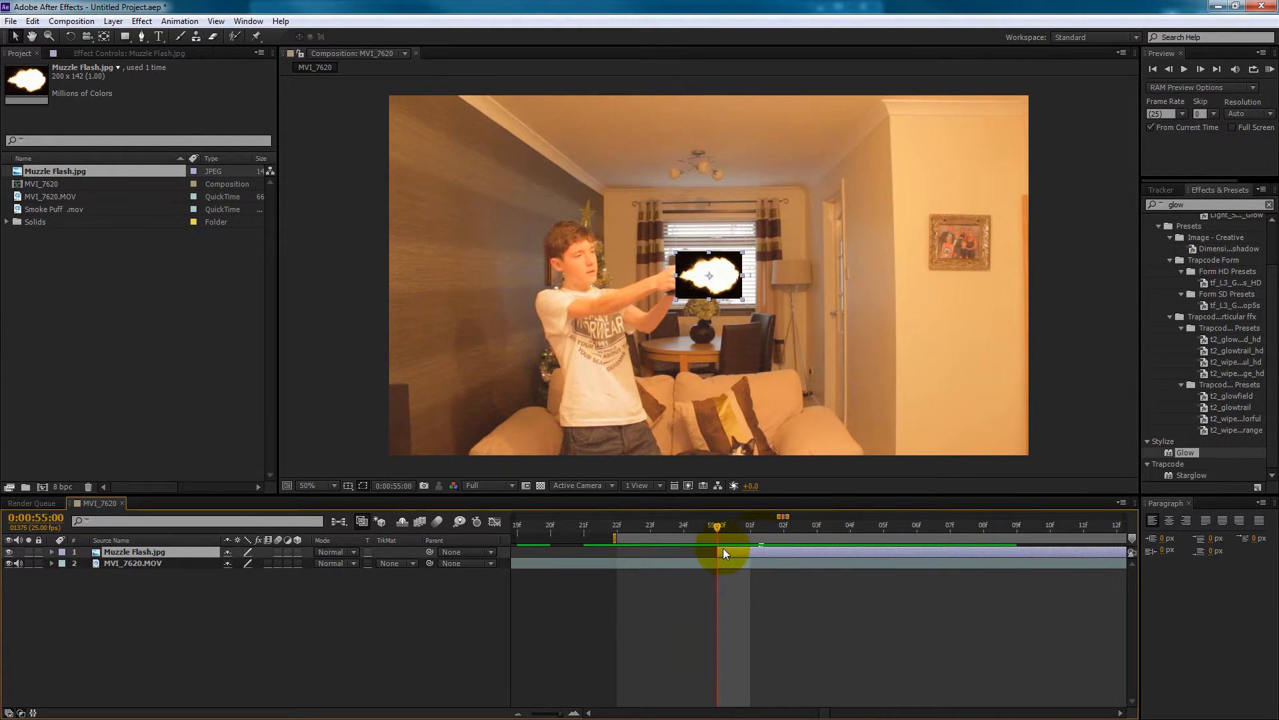
pyautogui.click(719, 554)
pyautogui.click(749, 531)
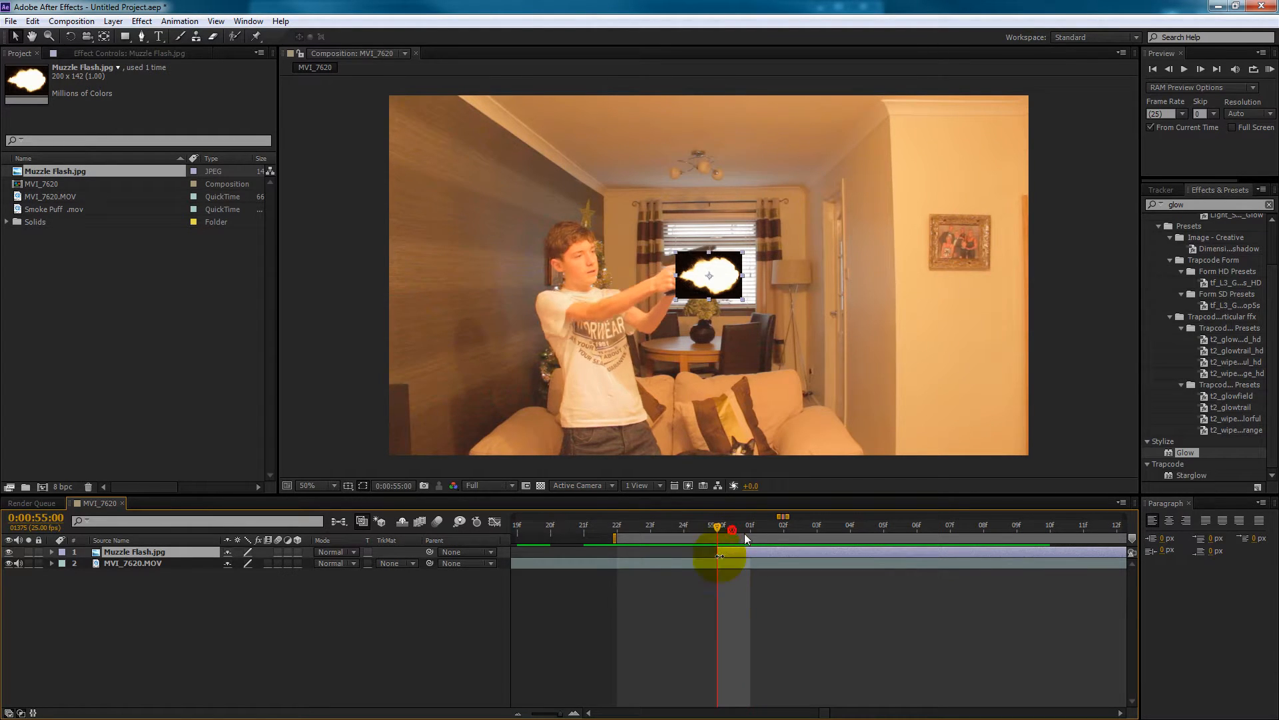
pyautogui.click(33, 22)
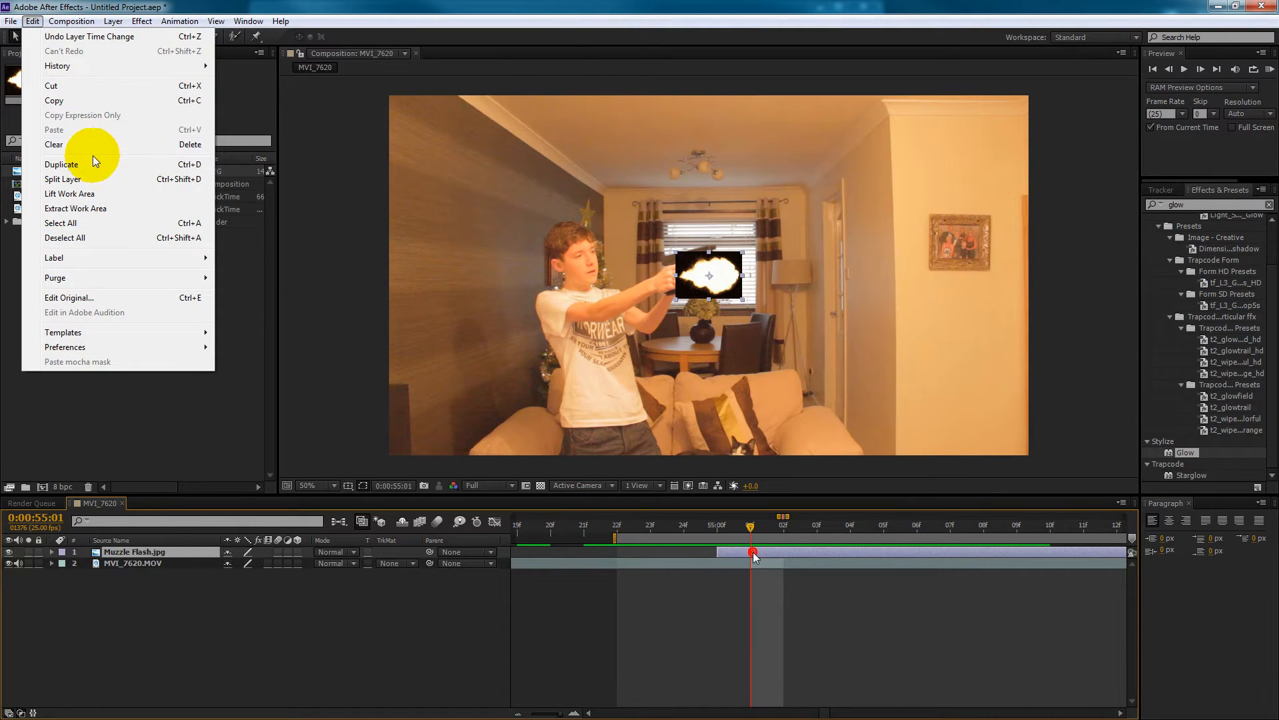
pyautogui.click(83, 178)
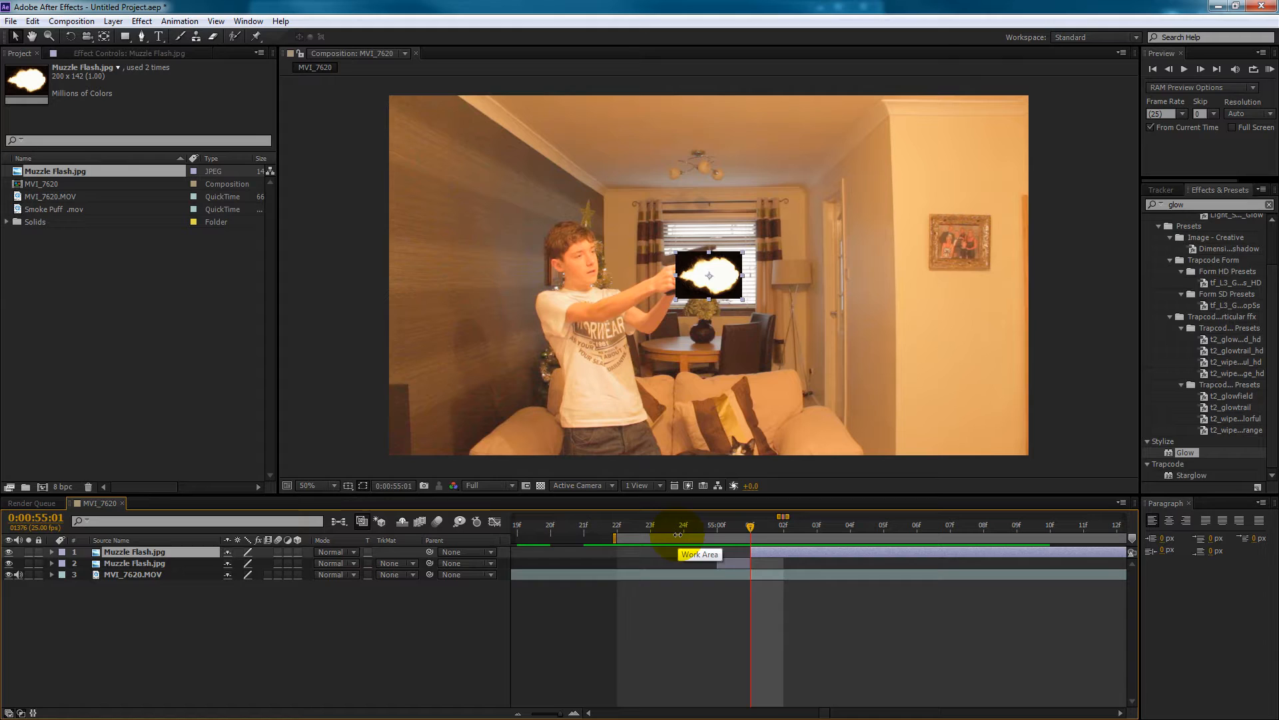
pyautogui.press('Delete')
pyautogui.hotkey('ctrl', 'z')
pyautogui.hotkey('ctrl', 'z')
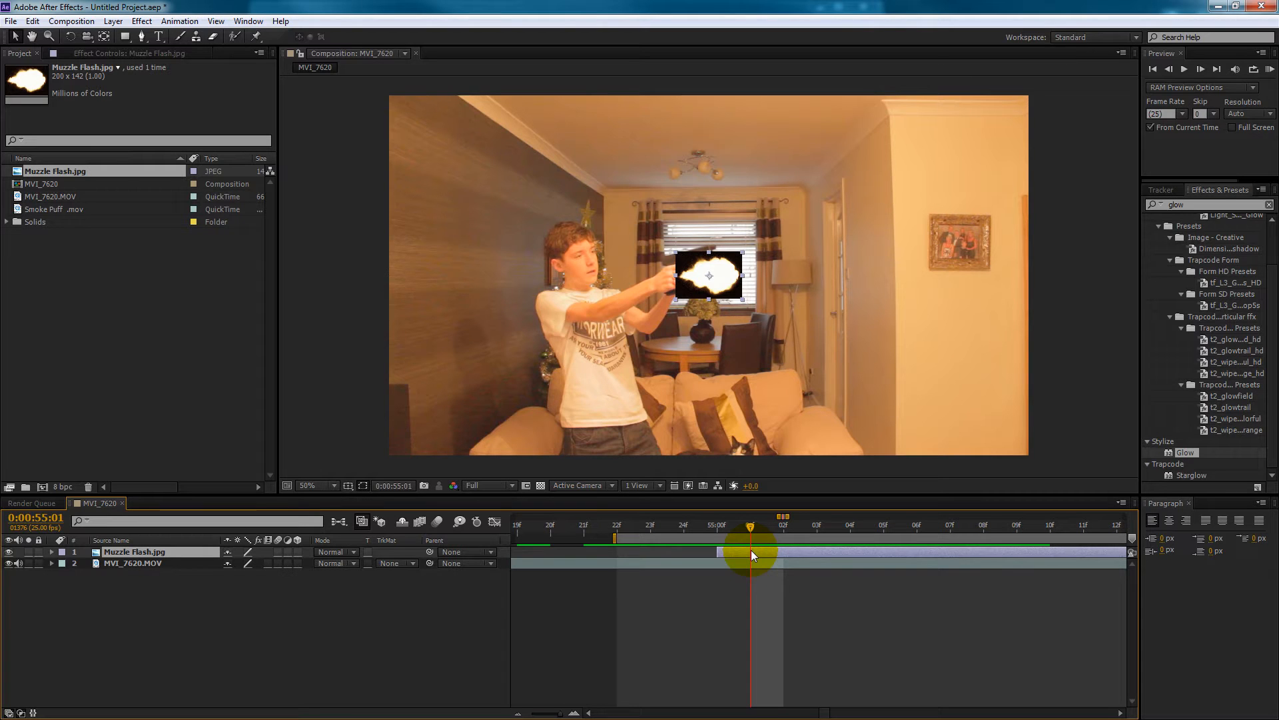
# - Trim the end of the Muzzle Flash layer so it lasts only the single frame at 0:00:55:00
pyautogui.hotkey('alt', ']')
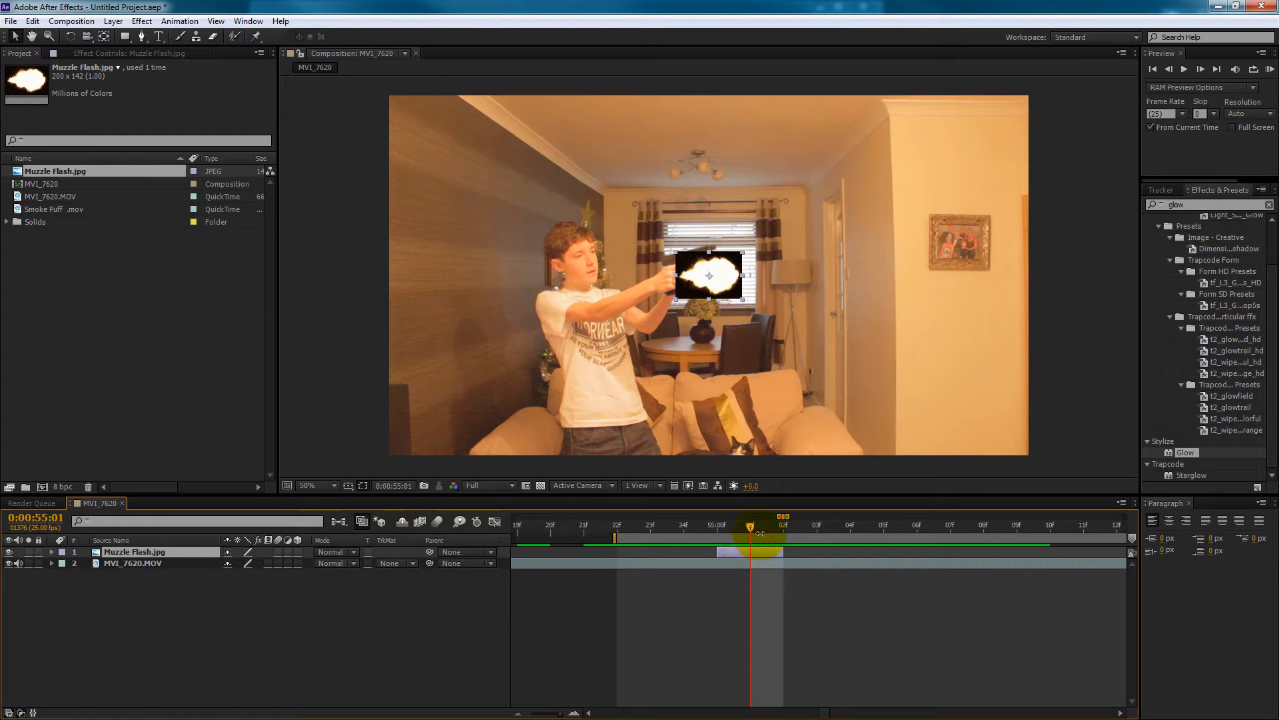
pyautogui.moveTo(747, 528); pyautogui.dragTo(729, 525)
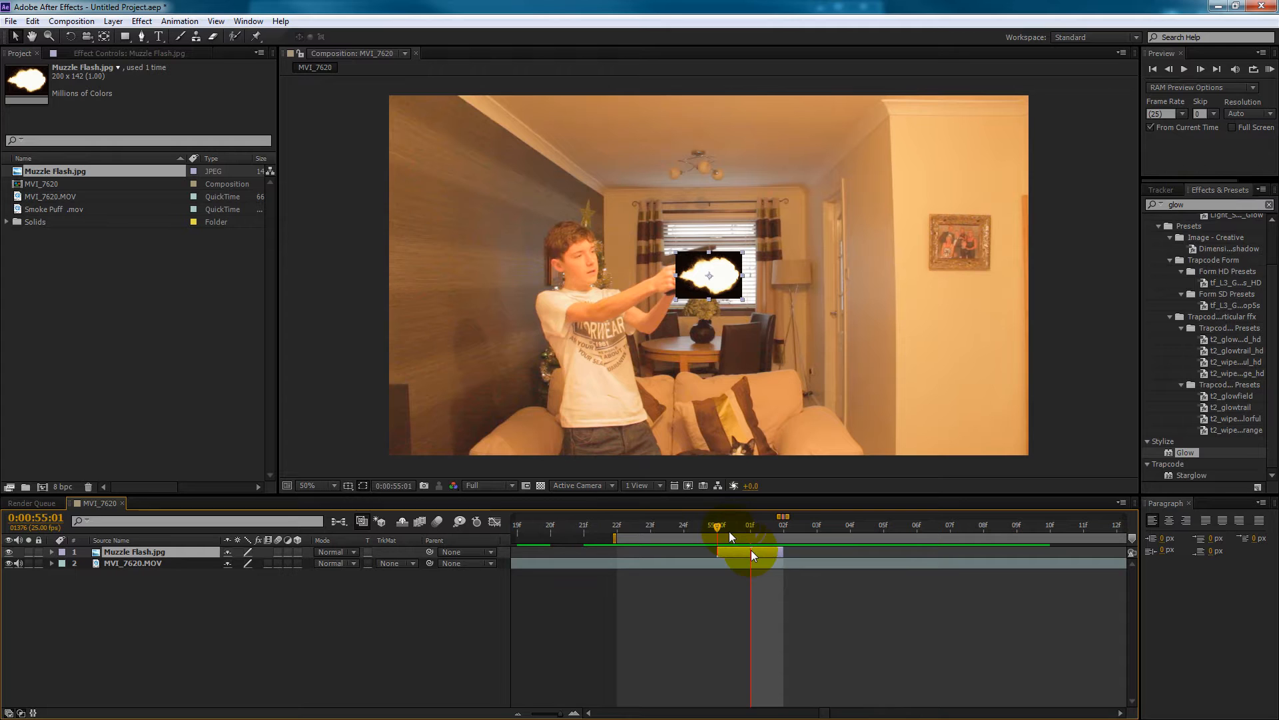
pyautogui.hotkey('alt', ']')
pyautogui.moveTo(713, 531)
pyautogui.mouseDown()
pyautogui.moveTo(688, 548)
pyautogui.moveTo(834, 549)
pyautogui.moveTo(707, 550)
pyautogui.moveTo(746, 542)
pyautogui.moveTo(710, 541)
pyautogui.moveTo(745, 535)
pyautogui.moveTo(719, 534)
pyautogui.moveTo(750, 534)
pyautogui.moveTo(730, 549)
pyautogui.moveTo(718, 539)
pyautogui.mouseUp()
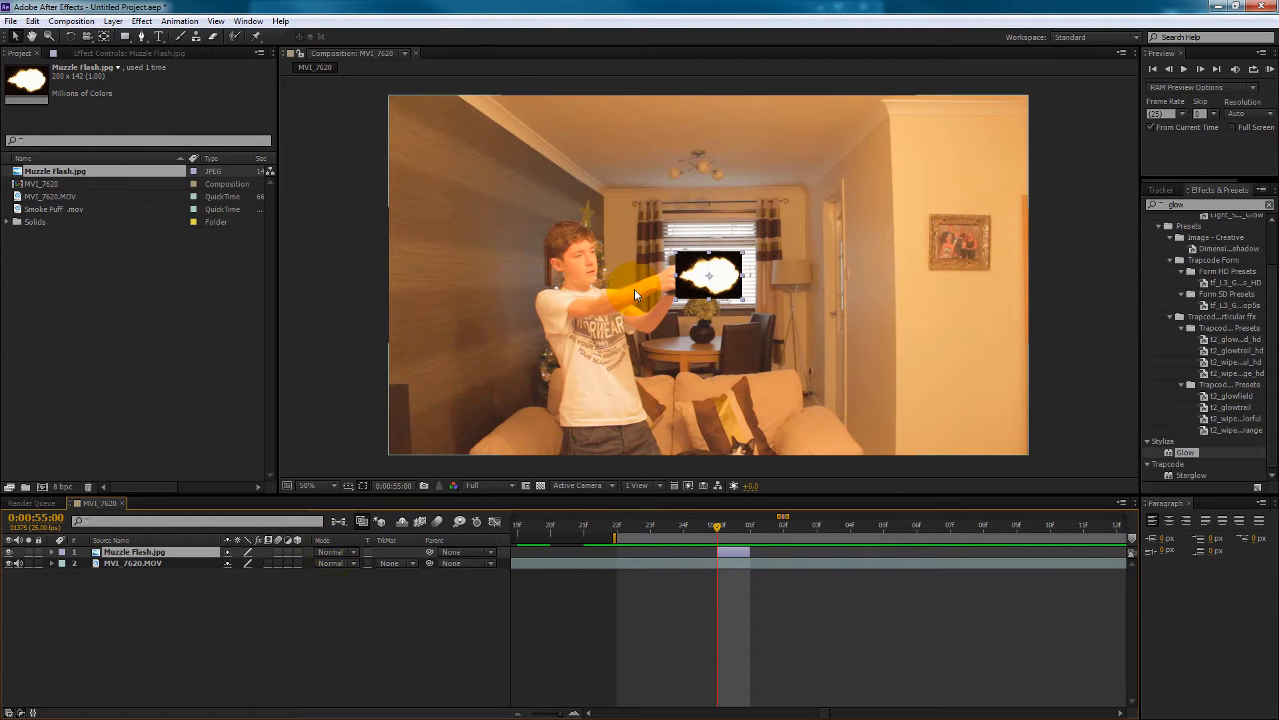
# - Set the Muzzle Flash layer's blending mode to Screen and move the flash in front of the gun barrel
pyautogui.click(331, 553)
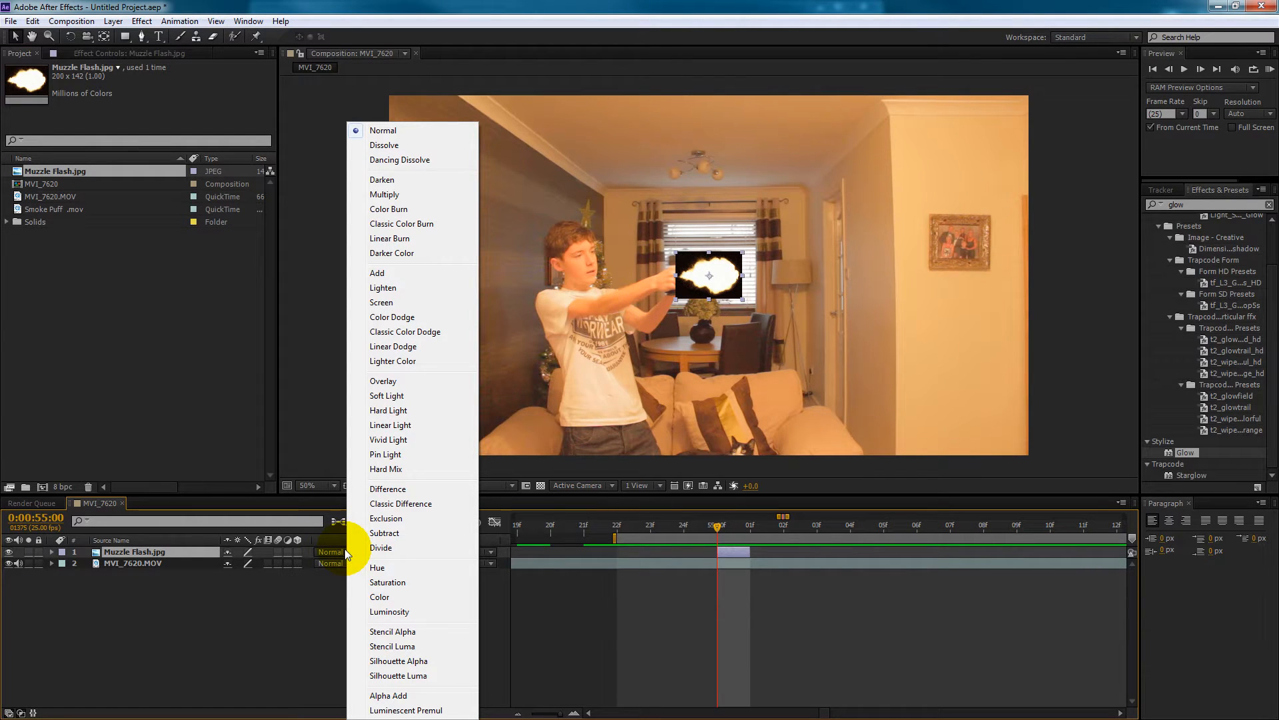
pyautogui.click(393, 301)
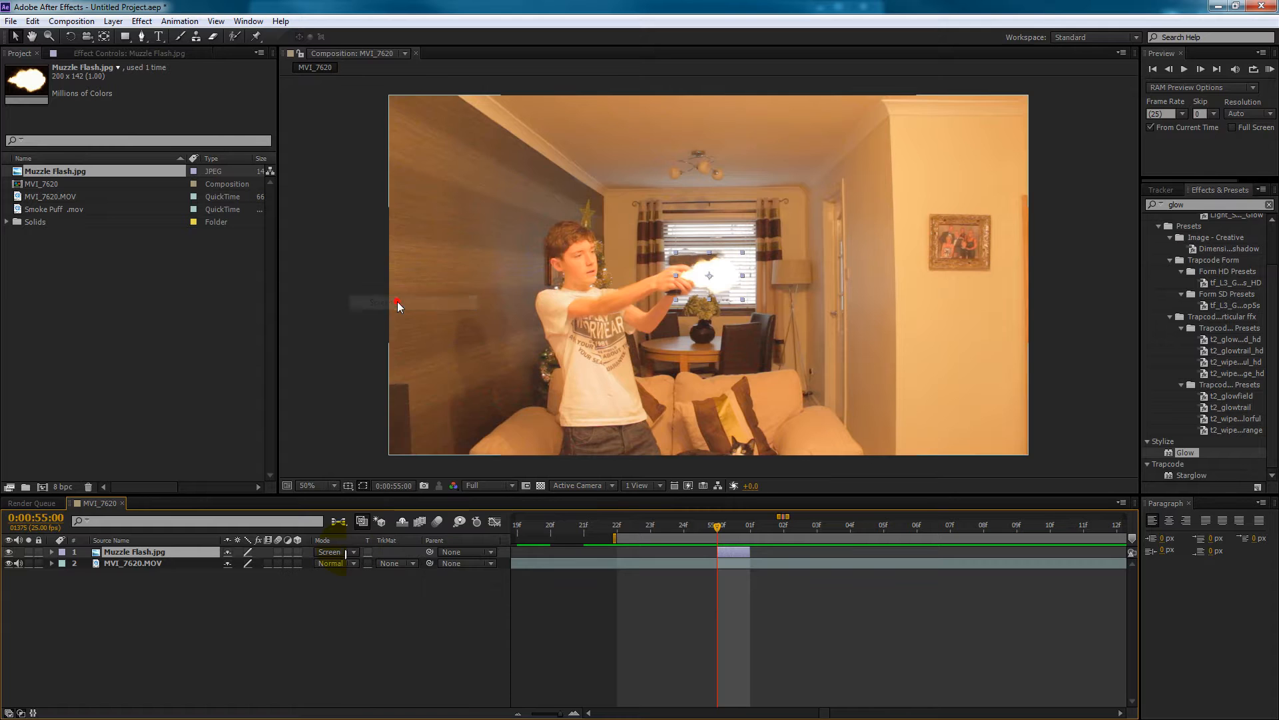
pyautogui.moveTo(702, 299); pyautogui.dragTo(741, 281)
# - Change the Muzzle Flash layer's blending mode to Add and nudge the flash slightly upward
pyautogui.click(332, 552)
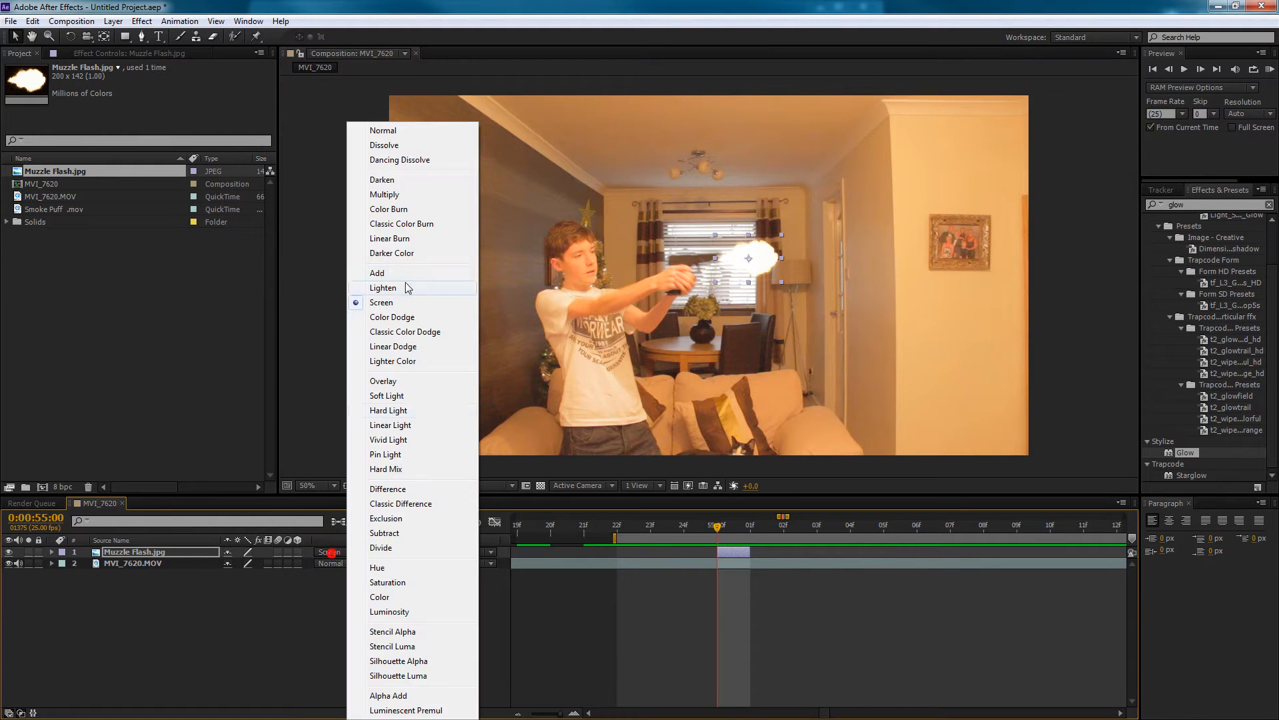
pyautogui.click(397, 273)
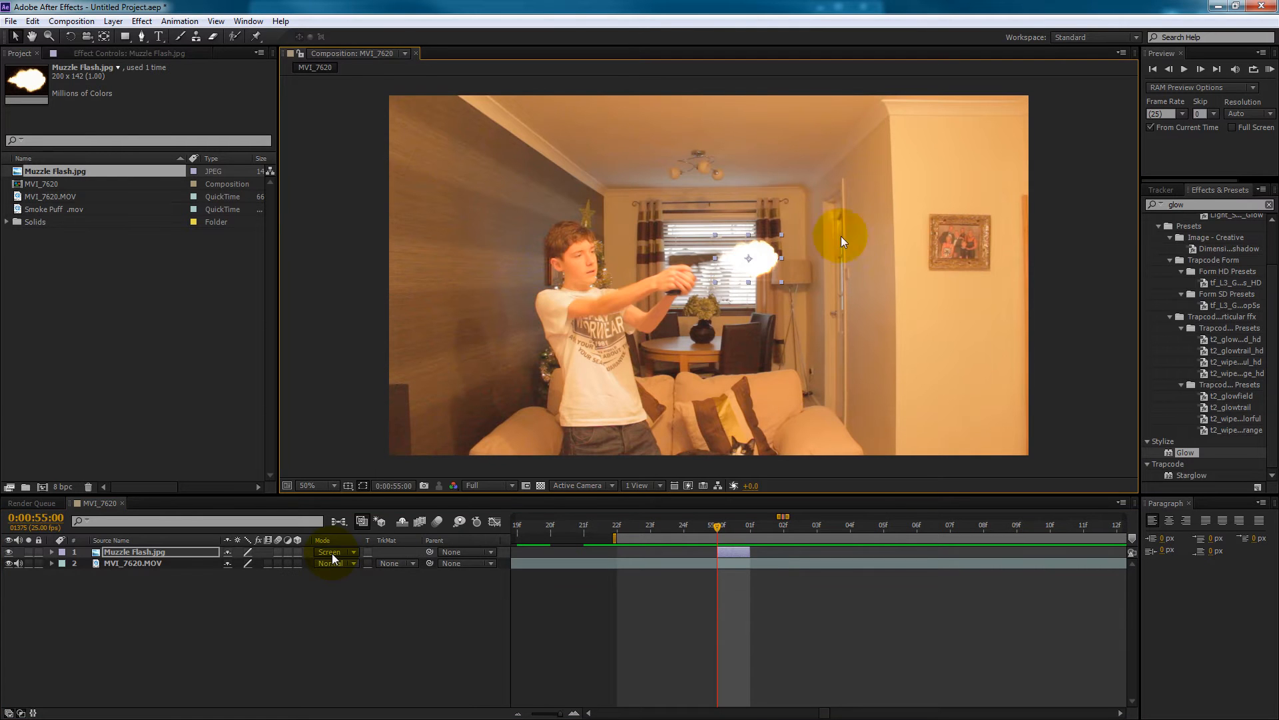
pyautogui.moveTo(765, 266)
pyautogui.mouseDown()
pyautogui.moveTo(825, 251)
pyautogui.moveTo(770, 253)
pyautogui.mouseUp()
pyautogui.moveTo(716, 529)
pyautogui.mouseDown()
pyautogui.moveTo(730, 528)
pyautogui.moveTo(694, 529)
pyautogui.moveTo(732, 526)
pyautogui.moveTo(692, 526)
pyautogui.moveTo(770, 517)
pyautogui.moveTo(709, 522)
pyautogui.moveTo(722, 522)
pyautogui.mouseUp()
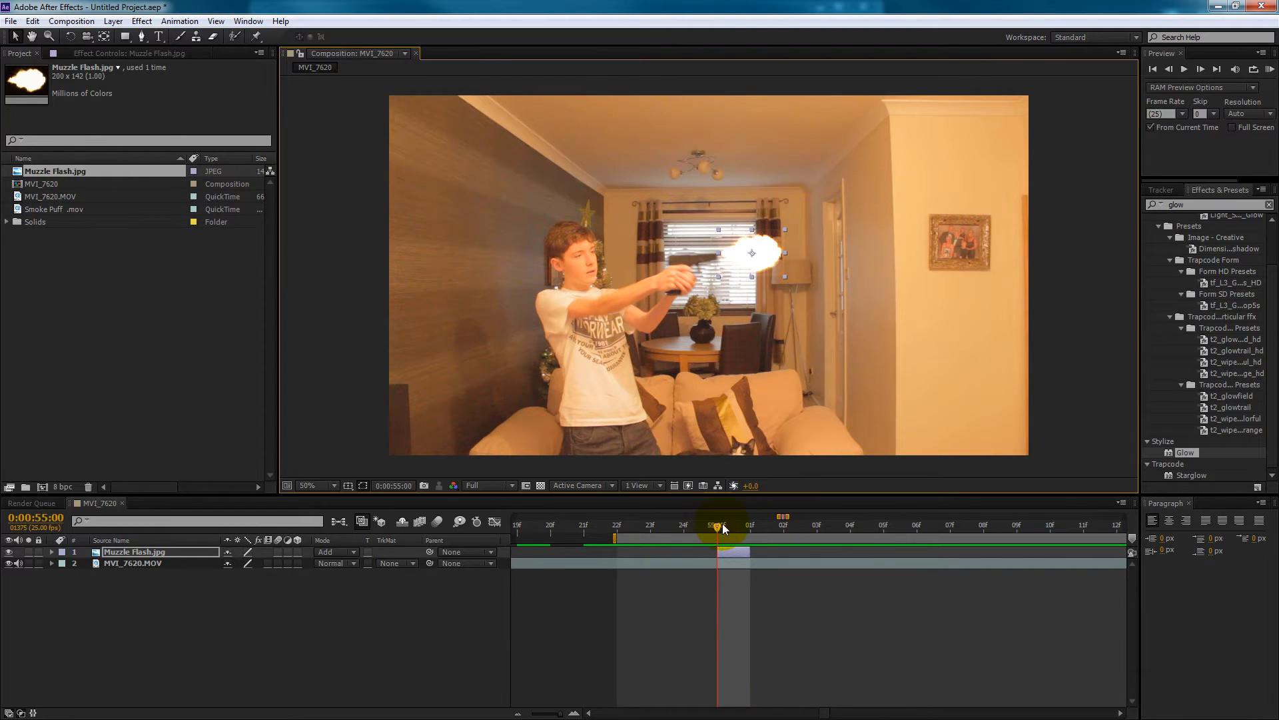
# - Rotate the muzzle flash so it lines up with the direction of the gun barrel
pyautogui.click(158, 551)
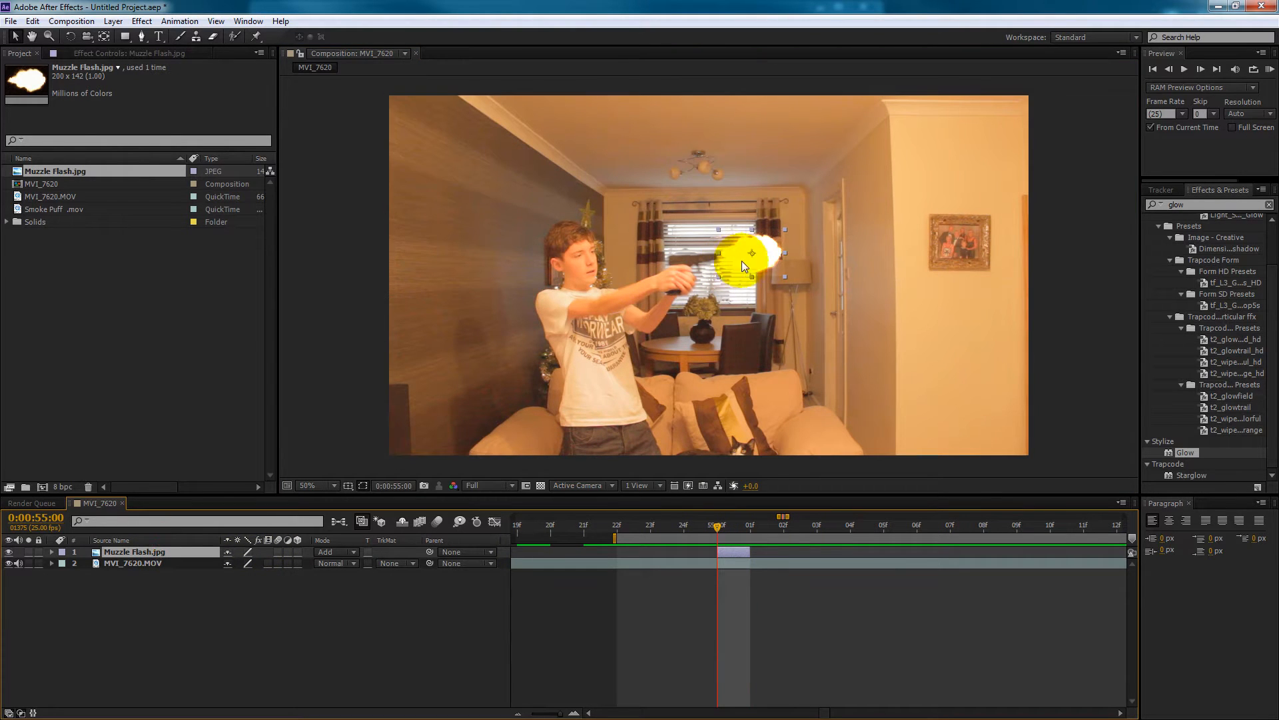
pyautogui.press('w')
pyautogui.moveTo(775, 244); pyautogui.dragTo(747, 270)
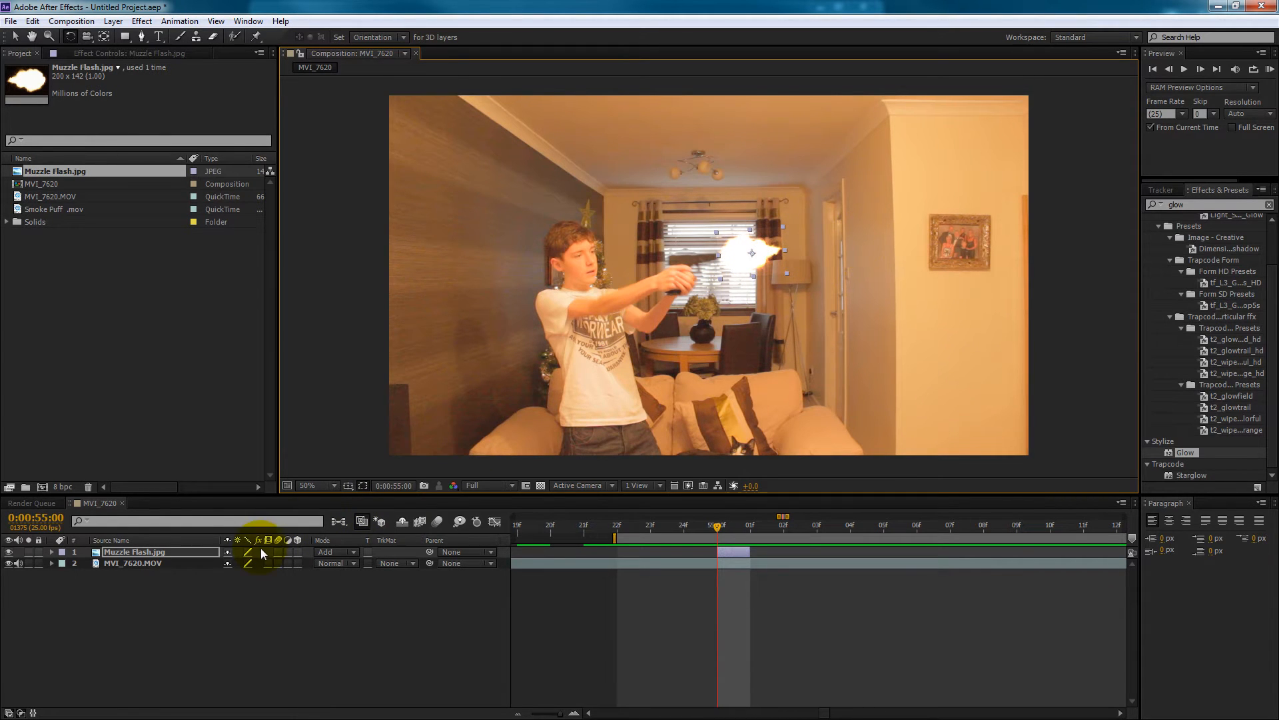
# - Scale the Muzzle Flash layer to 121% and shift the flash slightly so it sits at the barrel's end
pyautogui.press('s')
pyautogui.moveTo(239, 563); pyautogui.dragTo(262, 563)
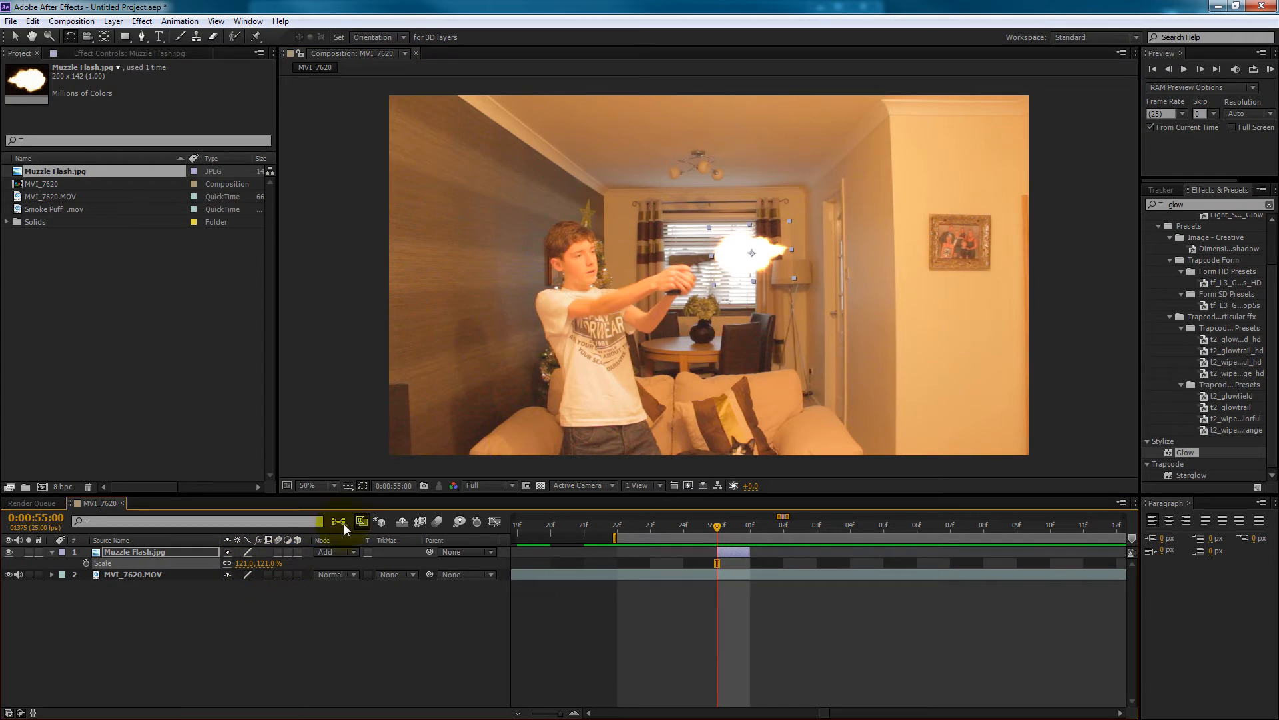
pyautogui.press('v')
pyautogui.moveTo(737, 254)
pyautogui.mouseDown()
pyautogui.moveTo(688, 261)
pyautogui.moveTo(694, 304)
pyautogui.moveTo(689, 266)
pyautogui.moveTo(745, 255)
pyautogui.mouseUp()
# - Split the MVI_7620.MOV layer at 0:00:55:00, the frame where the muzzle flash starts
pyautogui.moveTo(718, 527); pyautogui.dragTo(613, 575)
pyautogui.click(614, 575)
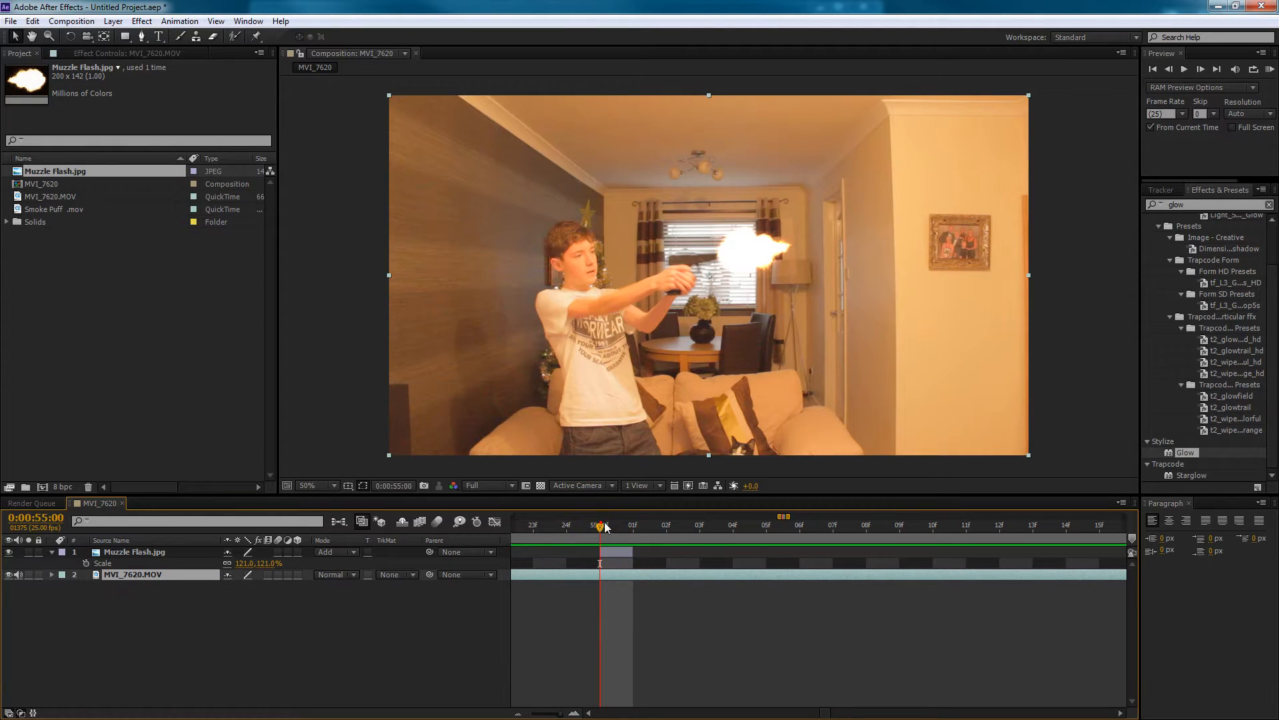
pyautogui.moveTo(590, 531)
pyautogui.mouseDown()
pyautogui.moveTo(700, 526)
pyautogui.moveTo(572, 528)
pyautogui.moveTo(649, 535)
pyautogui.moveTo(564, 549)
pyautogui.moveTo(606, 544)
pyautogui.moveTo(589, 533)
pyautogui.moveTo(634, 534)
pyautogui.moveTo(592, 541)
pyautogui.moveTo(607, 542)
pyautogui.mouseUp()
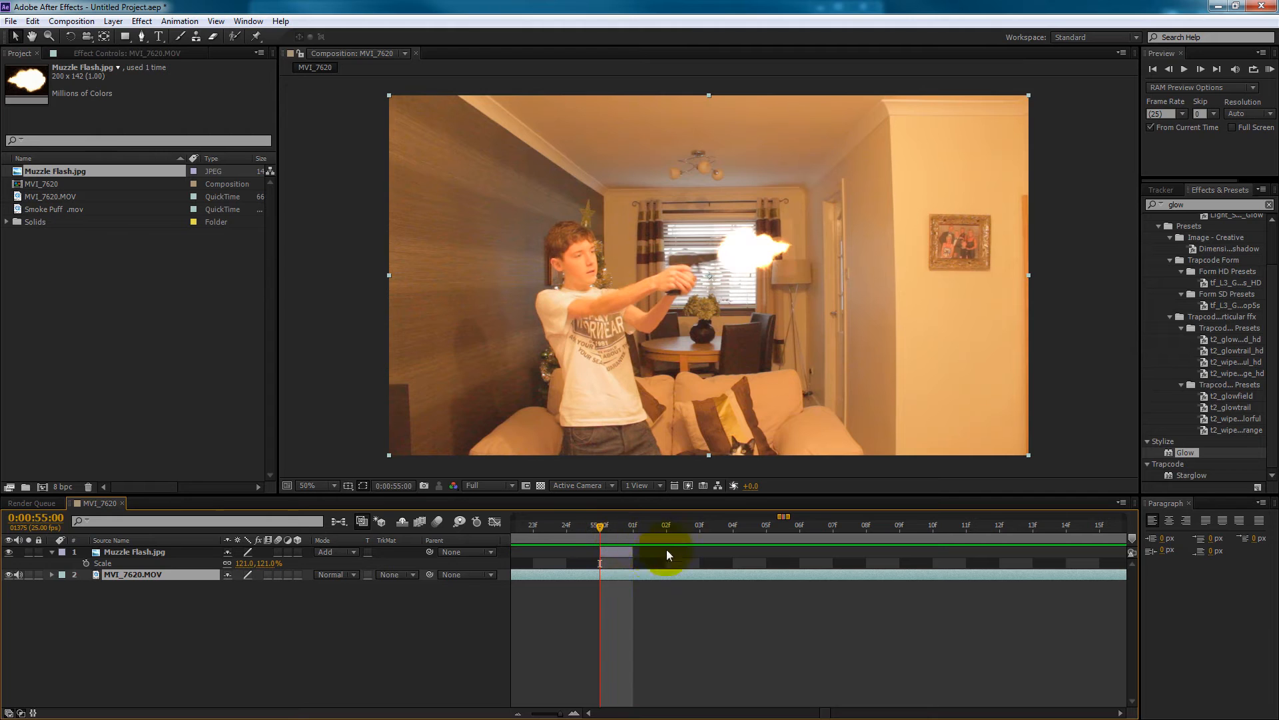
pyautogui.click(33, 22)
pyautogui.click(89, 180)
pyautogui.moveTo(667, 576); pyautogui.dragTo(600, 575)
pyautogui.hotkey('ctrl', 'z')
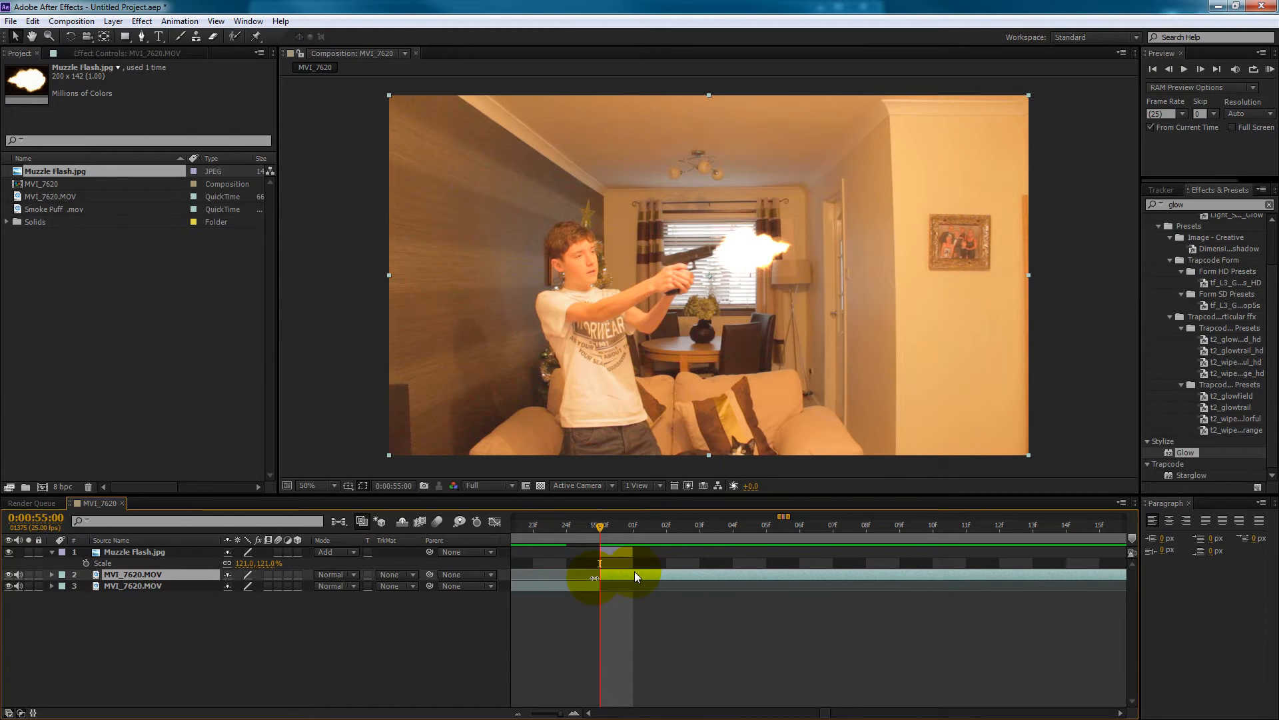
# - Preview the footage around the split at 0:00:55:00 and return to the muzzle flash frame
pyautogui.moveTo(601, 530); pyautogui.dragTo(552, 535)
pyautogui.press('space')
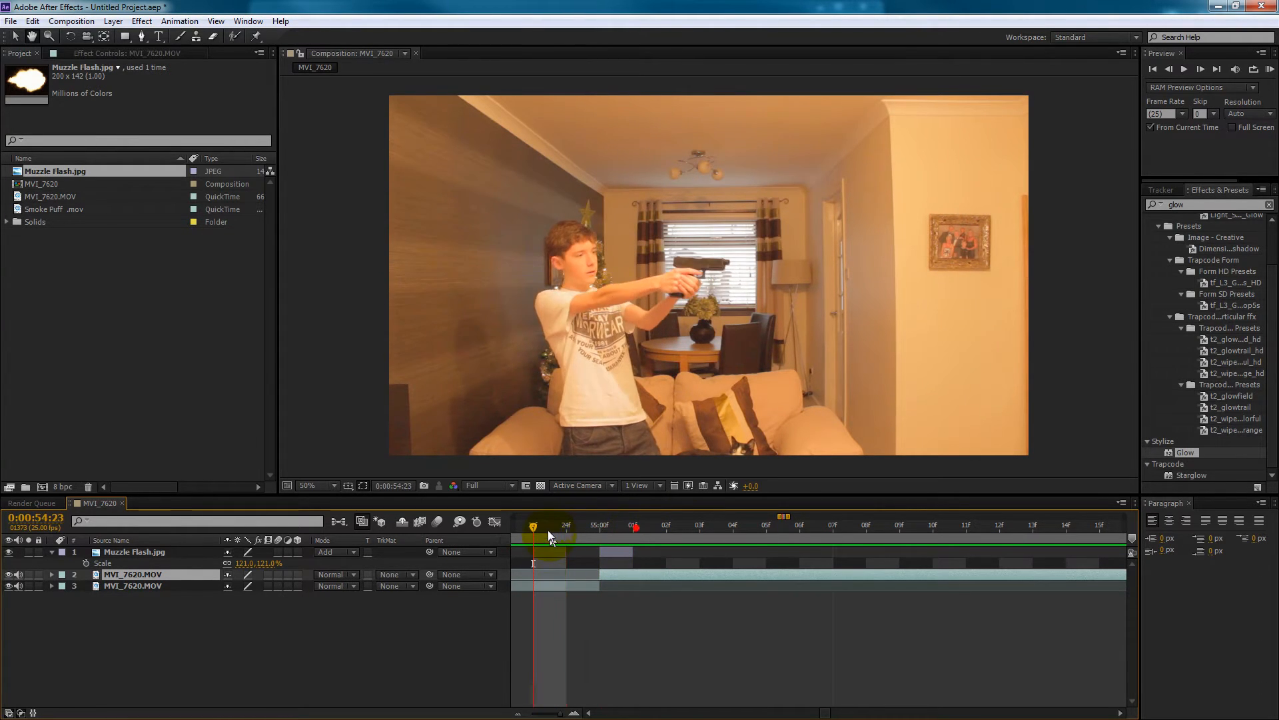
pyautogui.moveTo(649, 526); pyautogui.dragTo(566, 531)
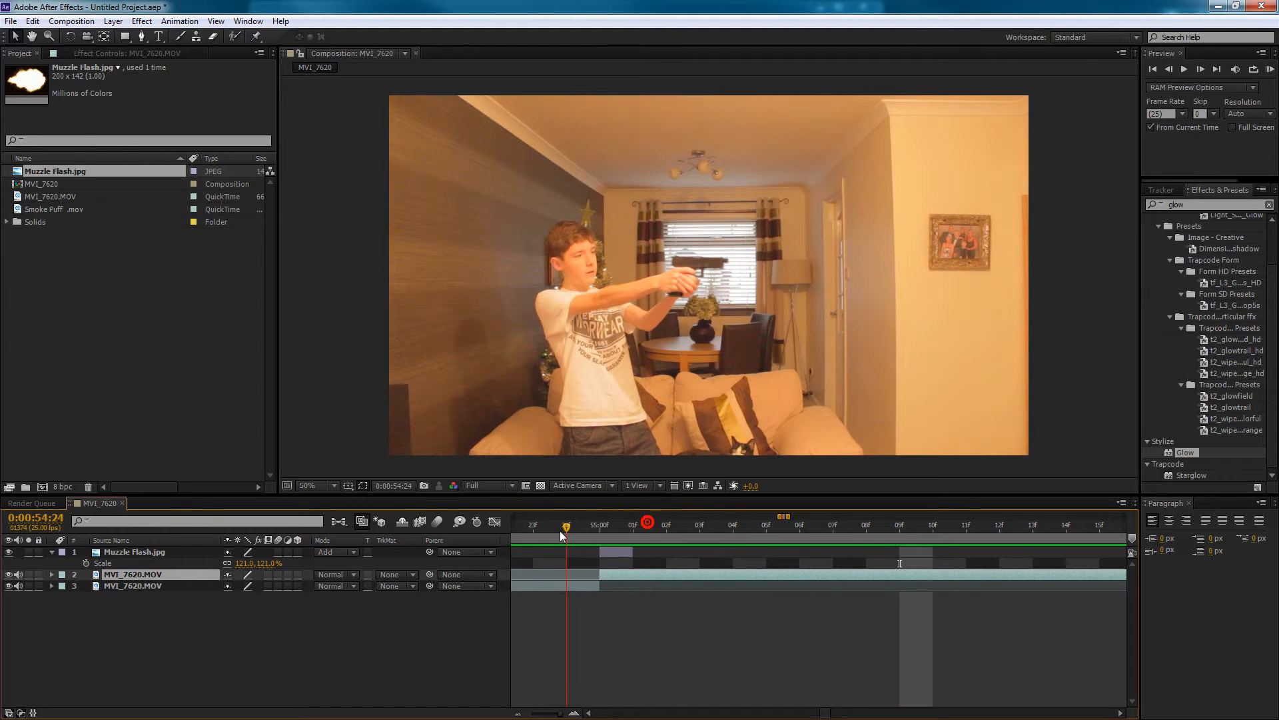
pyautogui.moveTo(651, 537); pyautogui.dragTo(610, 540)
pyautogui.click(608, 536)
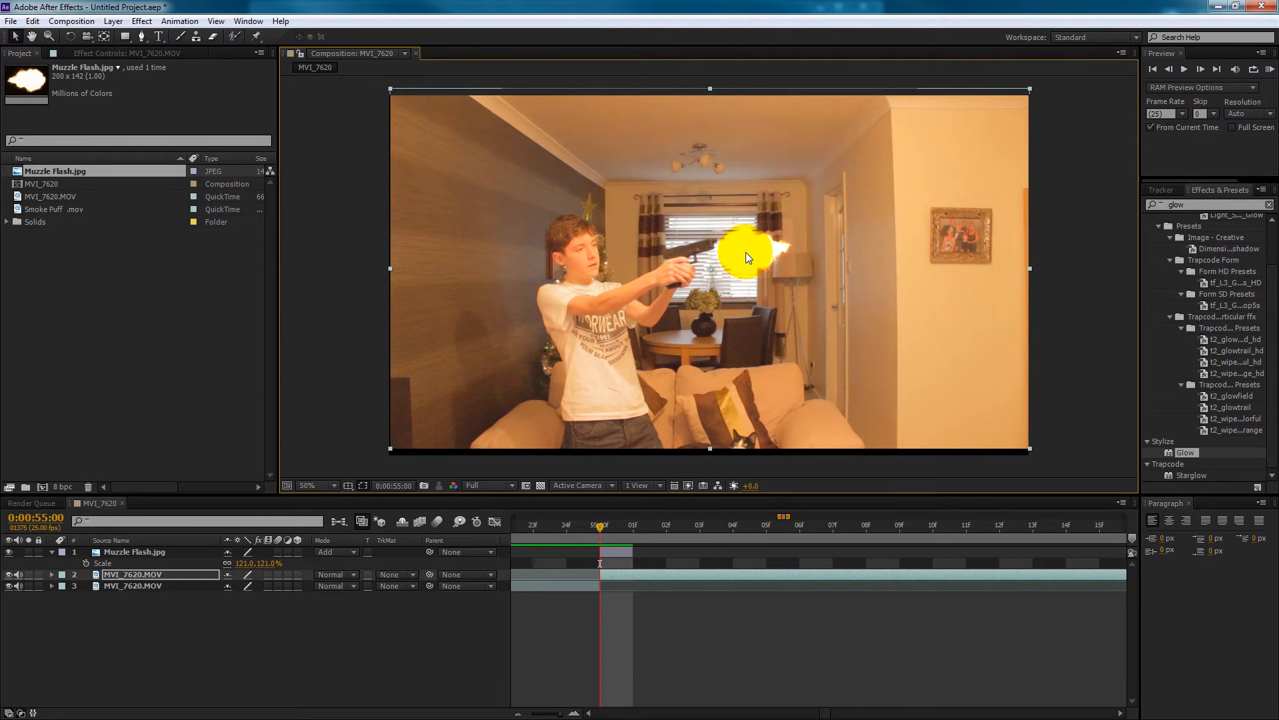
# - Move the muzzle flash slightly up so it meets the tip of the raised gun barrel
pyautogui.click(613, 553)
pyautogui.moveTo(736, 249); pyautogui.dragTo(739, 246)
pyautogui.moveTo(599, 527)
pyautogui.mouseDown()
pyautogui.moveTo(568, 525)
pyautogui.moveTo(695, 524)
pyautogui.moveTo(585, 544)
pyautogui.mouseUp()
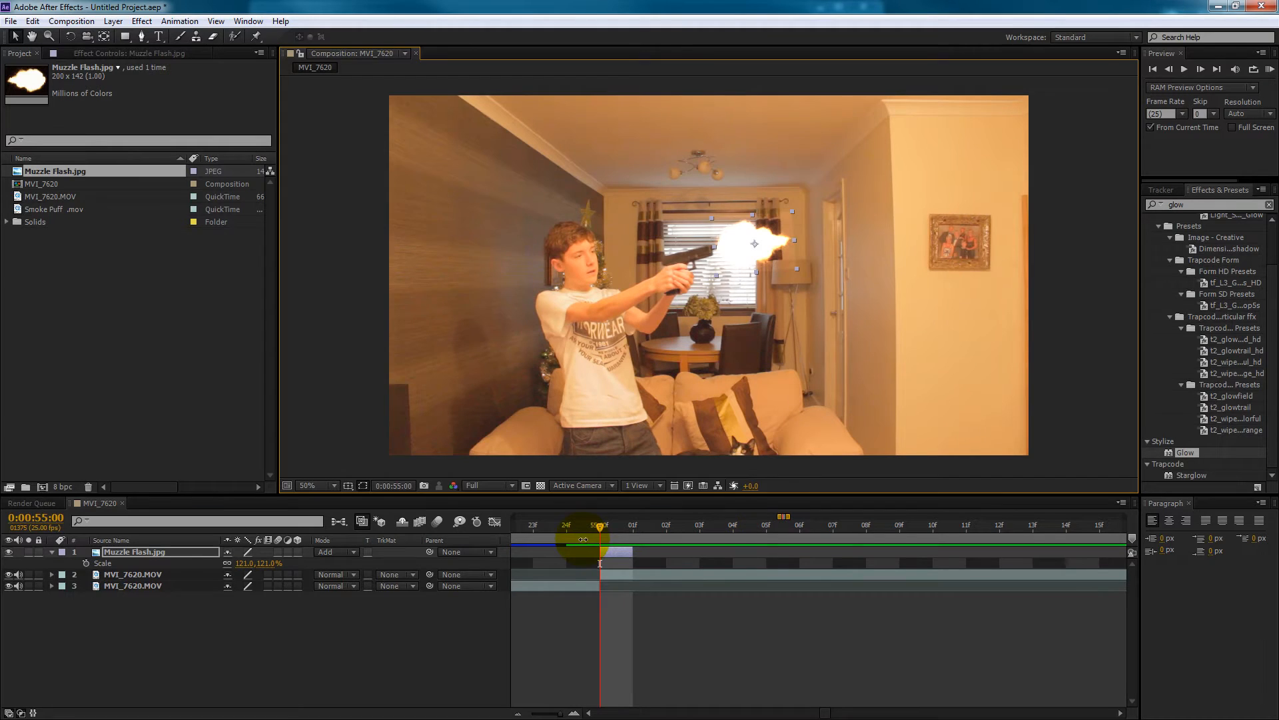
pyautogui.press('Return')
pyautogui.click(129, 549)
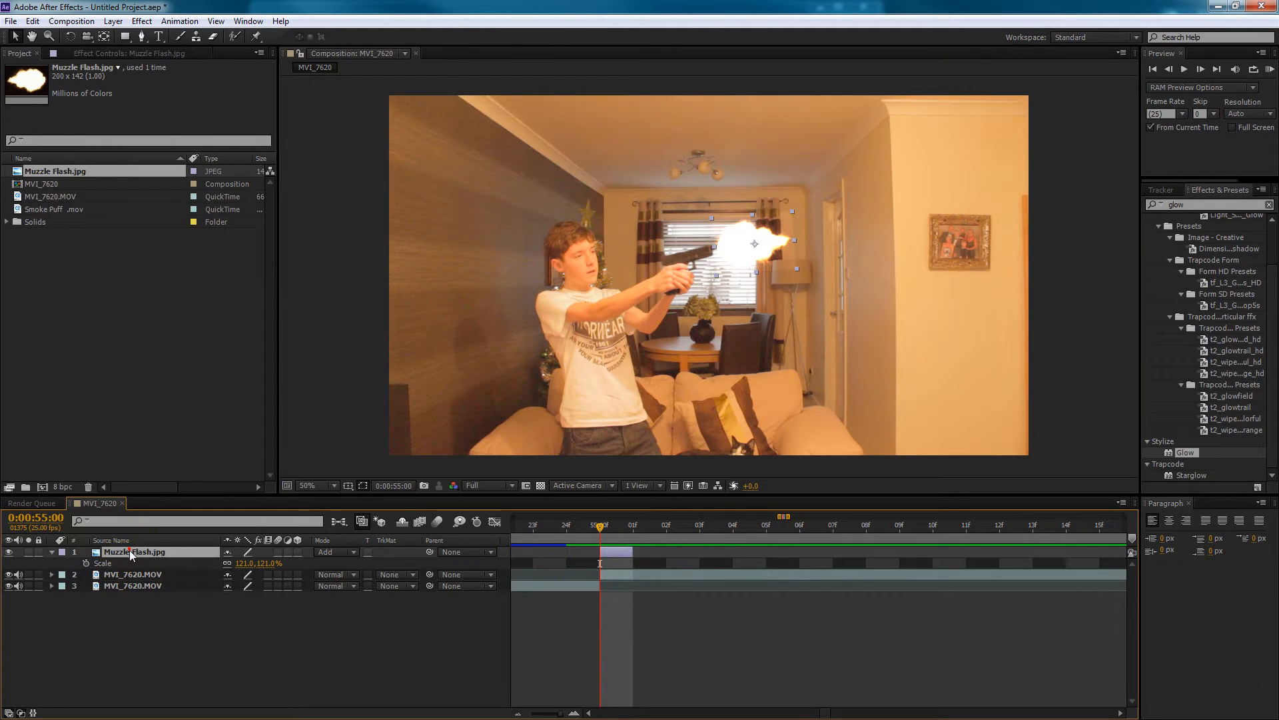
pyautogui.click(222, 651)
pyautogui.click(598, 553)
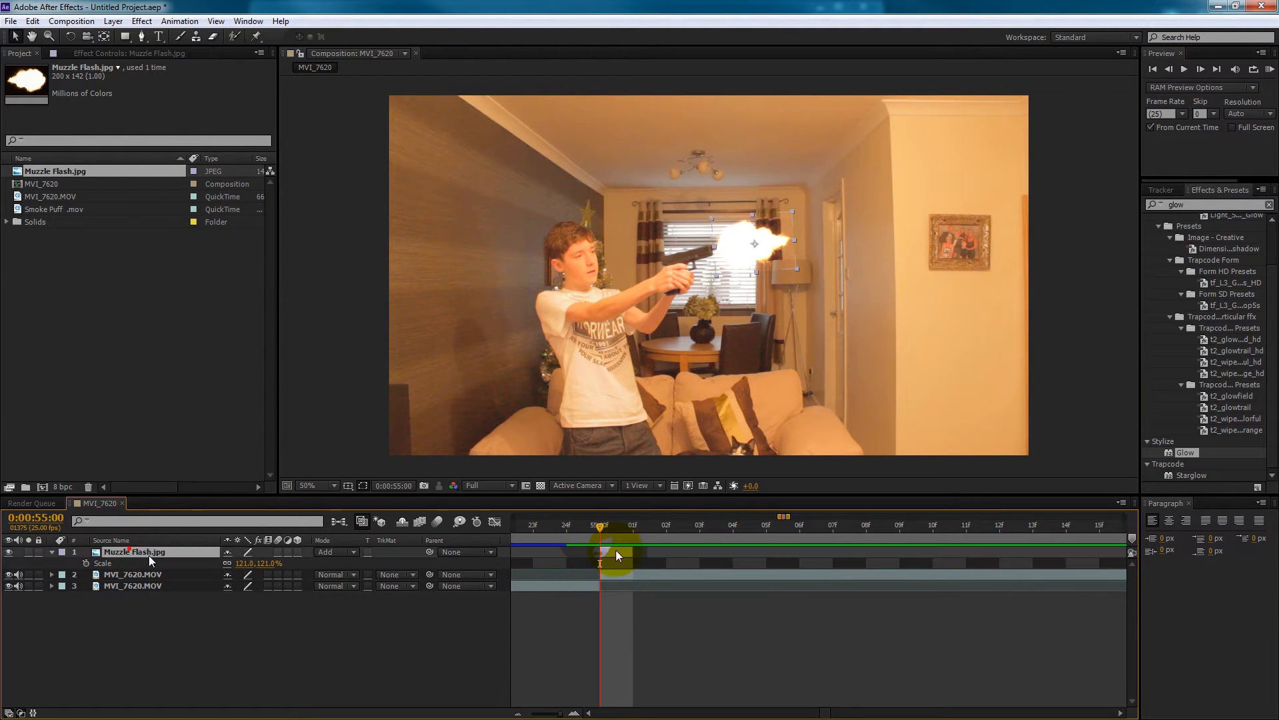
pyautogui.click(601, 531)
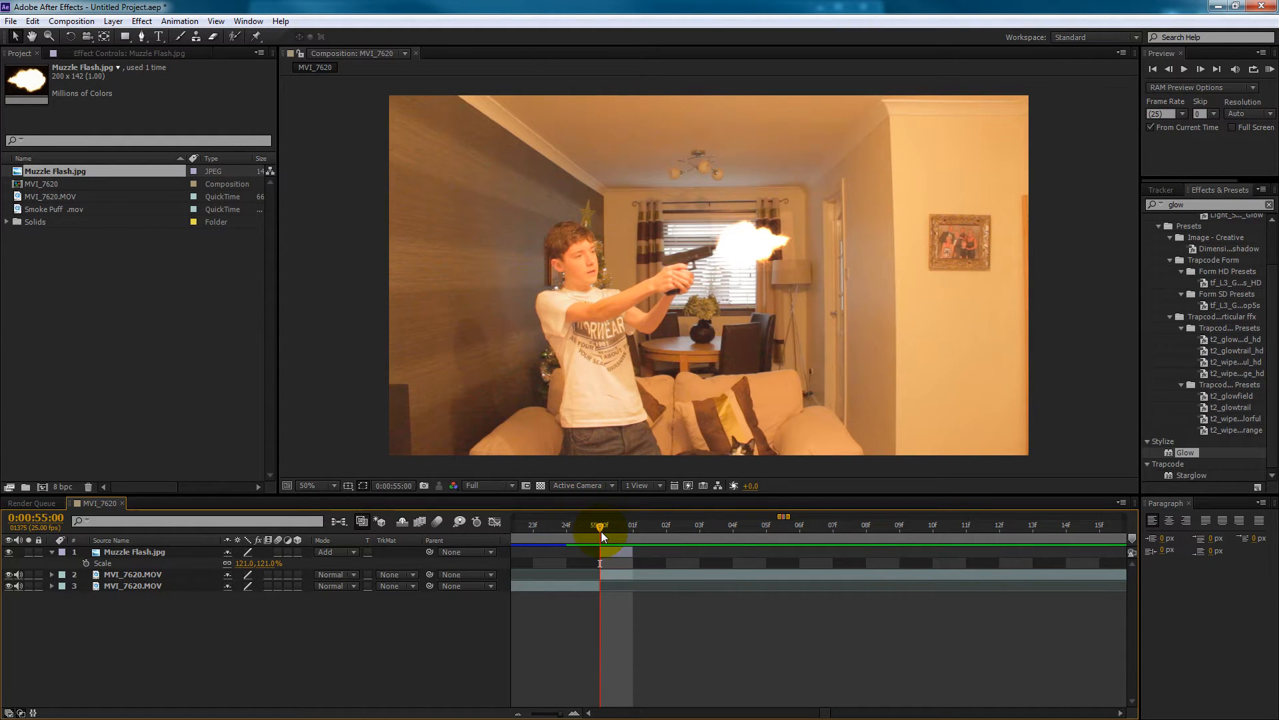
pyautogui.moveTo(583, 523); pyautogui.dragTo(592, 531)
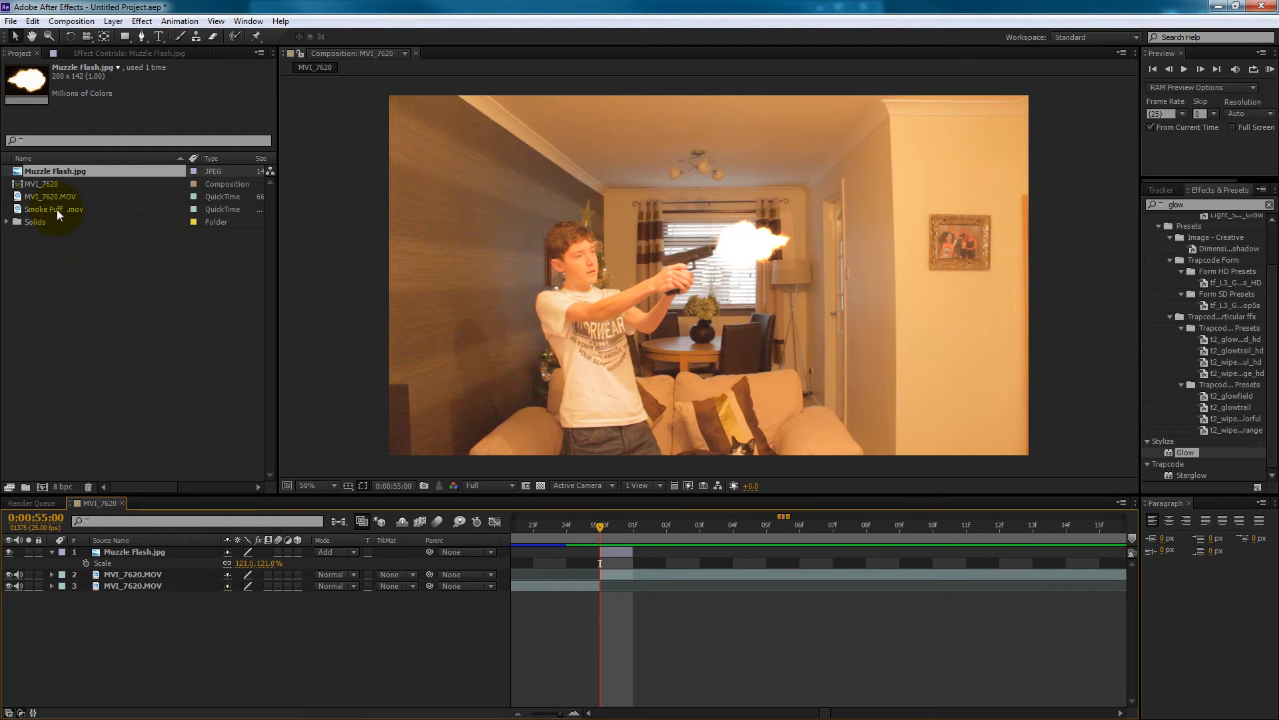
# - Add Smoke Puff .mov directly beneath the Muzzle Flash layer and shift it to start at 0:00:54:22
pyautogui.moveTo(50, 210); pyautogui.dragTo(711, 572)
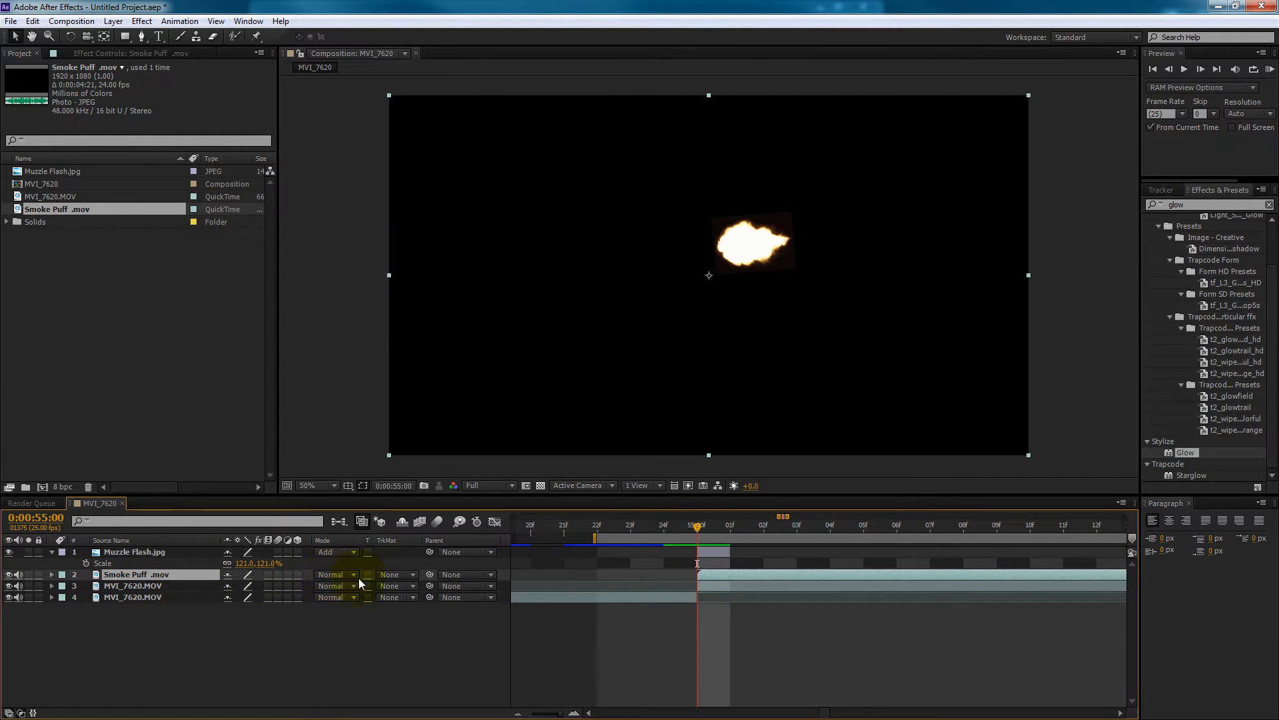
pyautogui.moveTo(697, 526)
pyautogui.mouseDown()
pyautogui.moveTo(777, 525)
pyautogui.moveTo(698, 524)
pyautogui.mouseUp()
pyautogui.moveTo(783, 574); pyautogui.dragTo(720, 574)
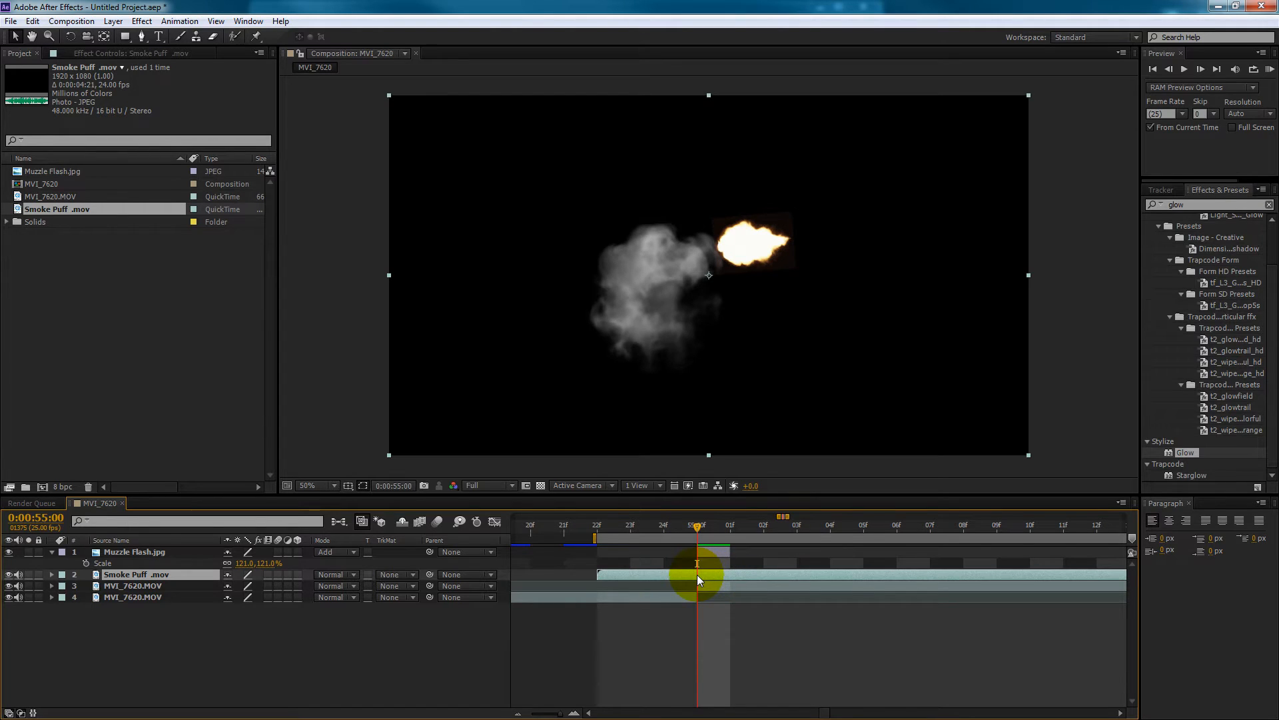
pyautogui.moveTo(697, 574); pyautogui.dragTo(737, 565)
pyautogui.moveTo(700, 524)
pyautogui.mouseDown()
pyautogui.moveTo(765, 540)
pyautogui.moveTo(921, 526)
pyautogui.moveTo(701, 517)
pyautogui.moveTo(739, 539)
pyautogui.moveTo(697, 541)
pyautogui.mouseUp()
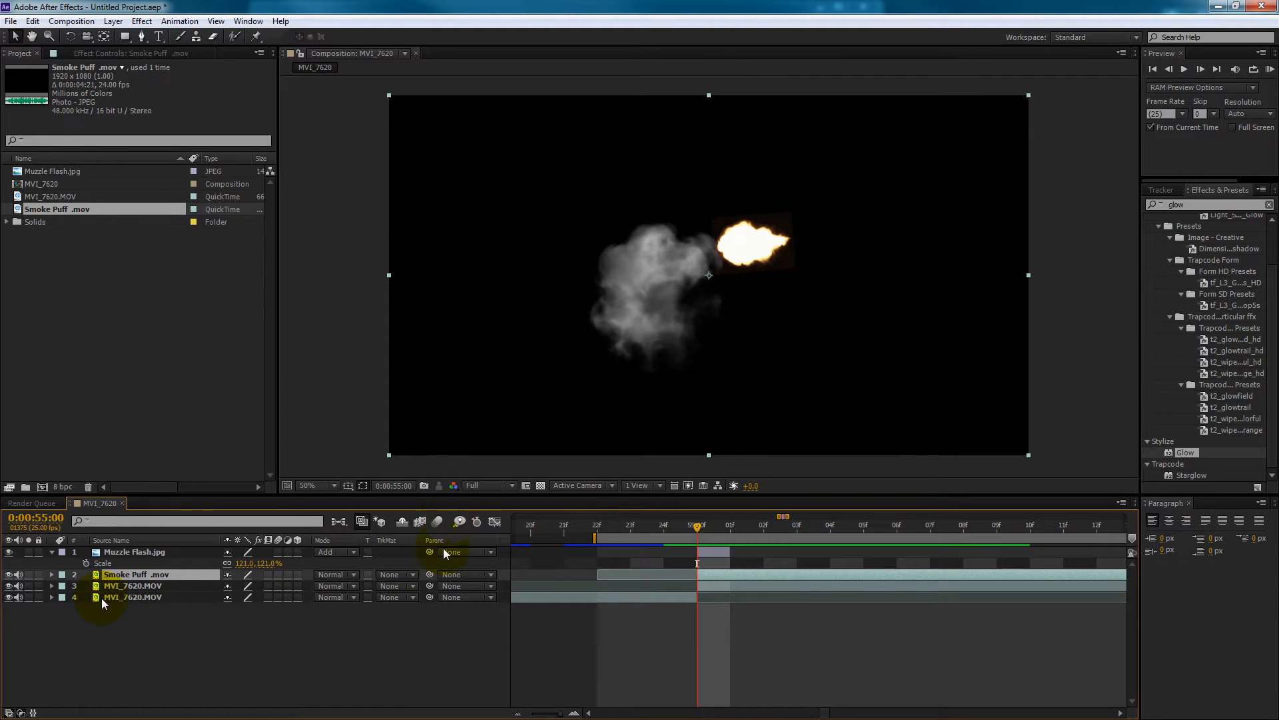
# - Set the Smoke Puff layer's blending mode to Screen
pyautogui.click(353, 574)
pyautogui.click(398, 274)
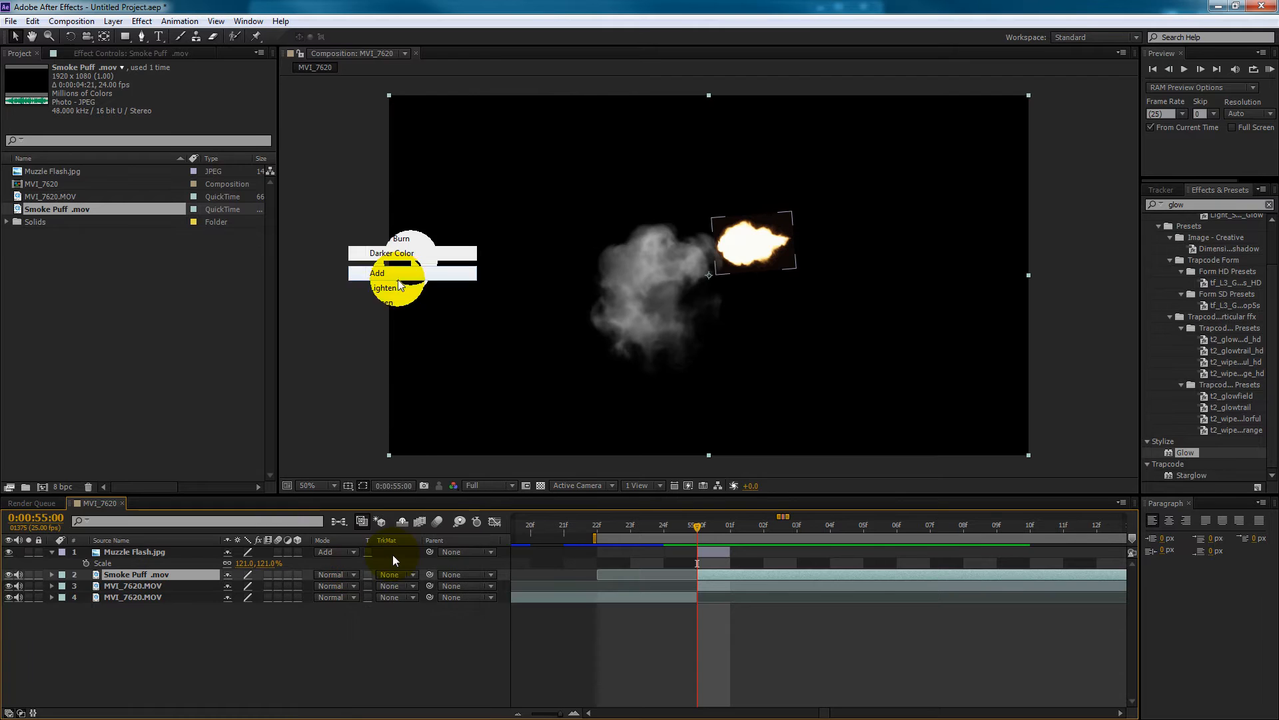
pyautogui.click(333, 575)
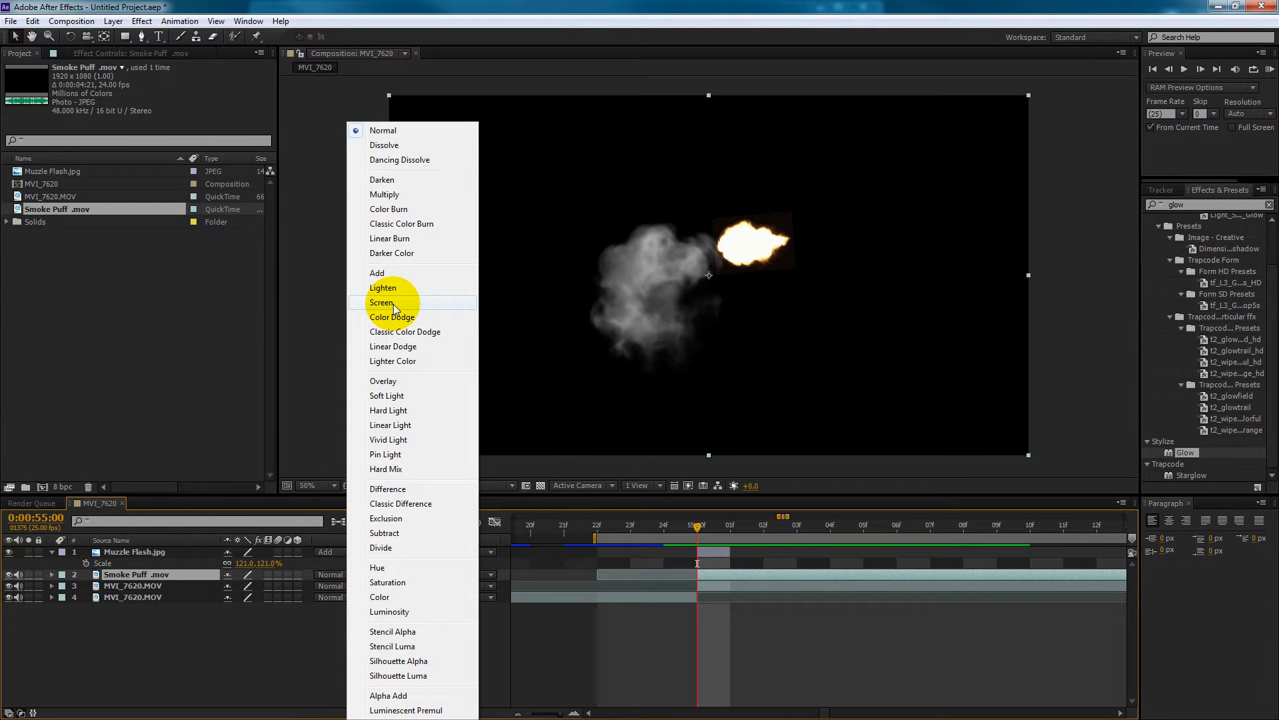
pyautogui.click(394, 303)
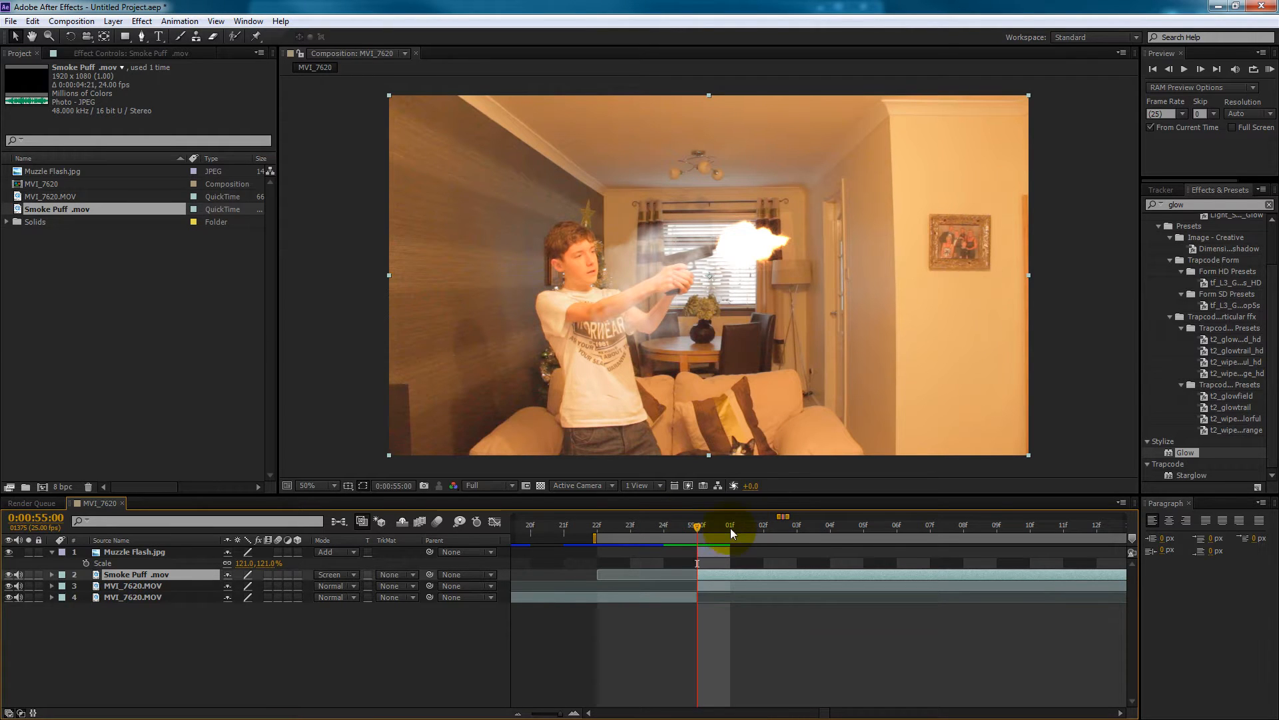
# - Try the Add blending mode on the Smoke Puff layer and return it to Screen
pyautogui.click(693, 528)
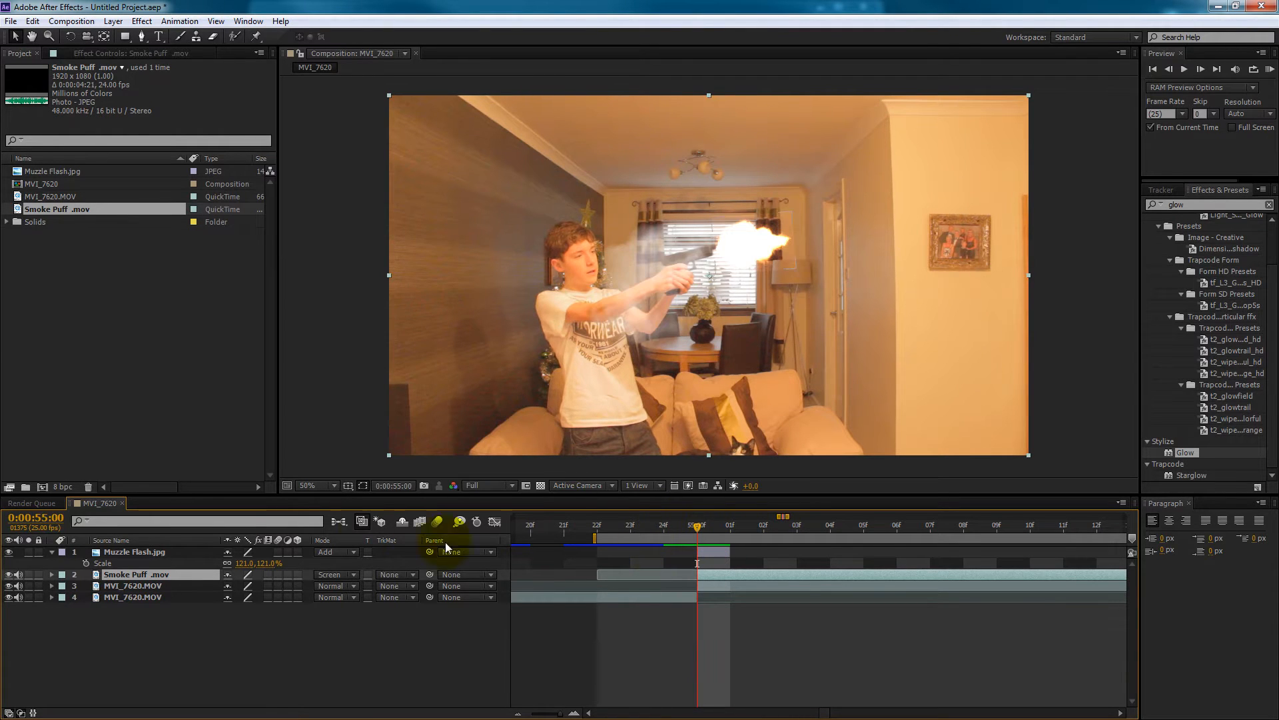
pyautogui.click(327, 572)
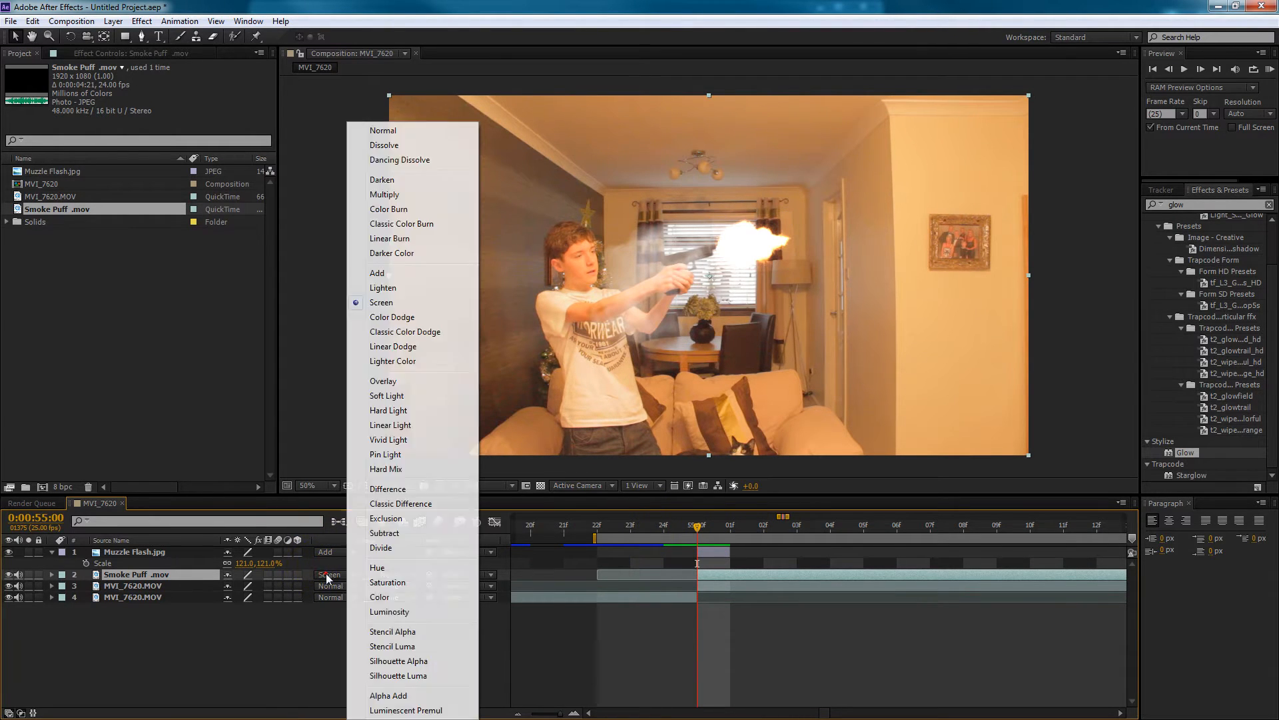
pyautogui.click(378, 273)
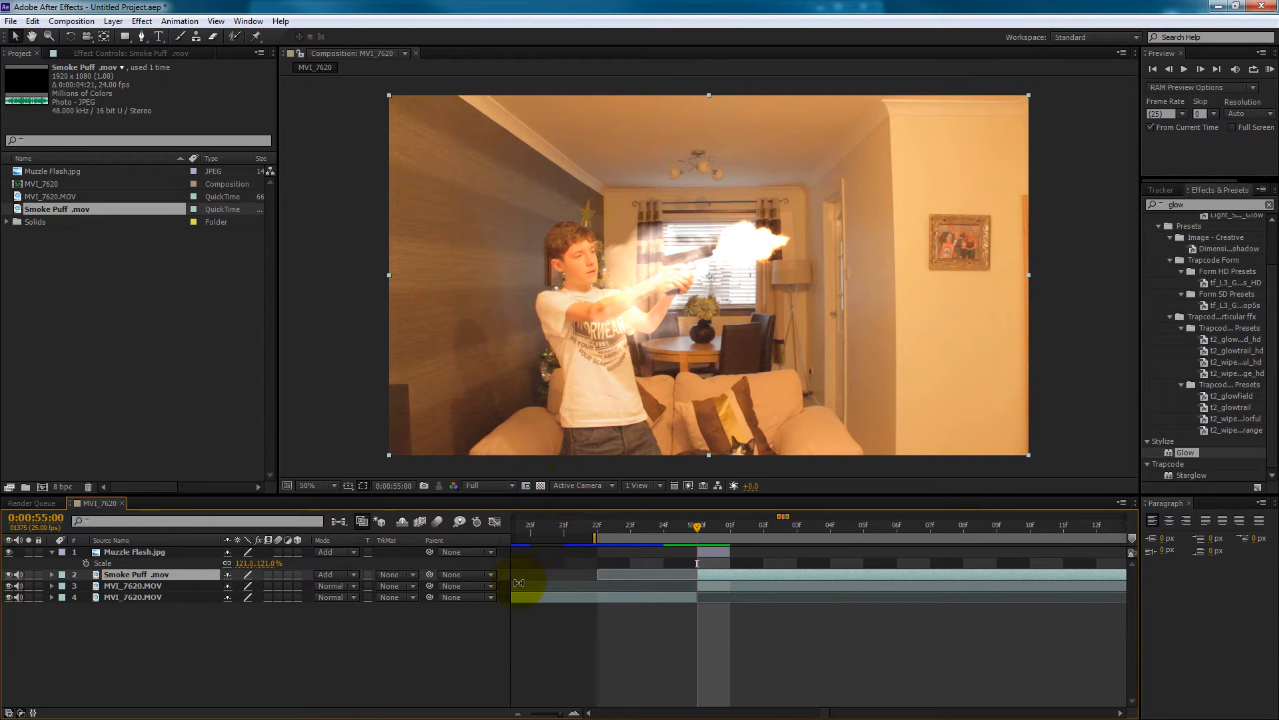
pyautogui.click(343, 575)
pyautogui.click(387, 300)
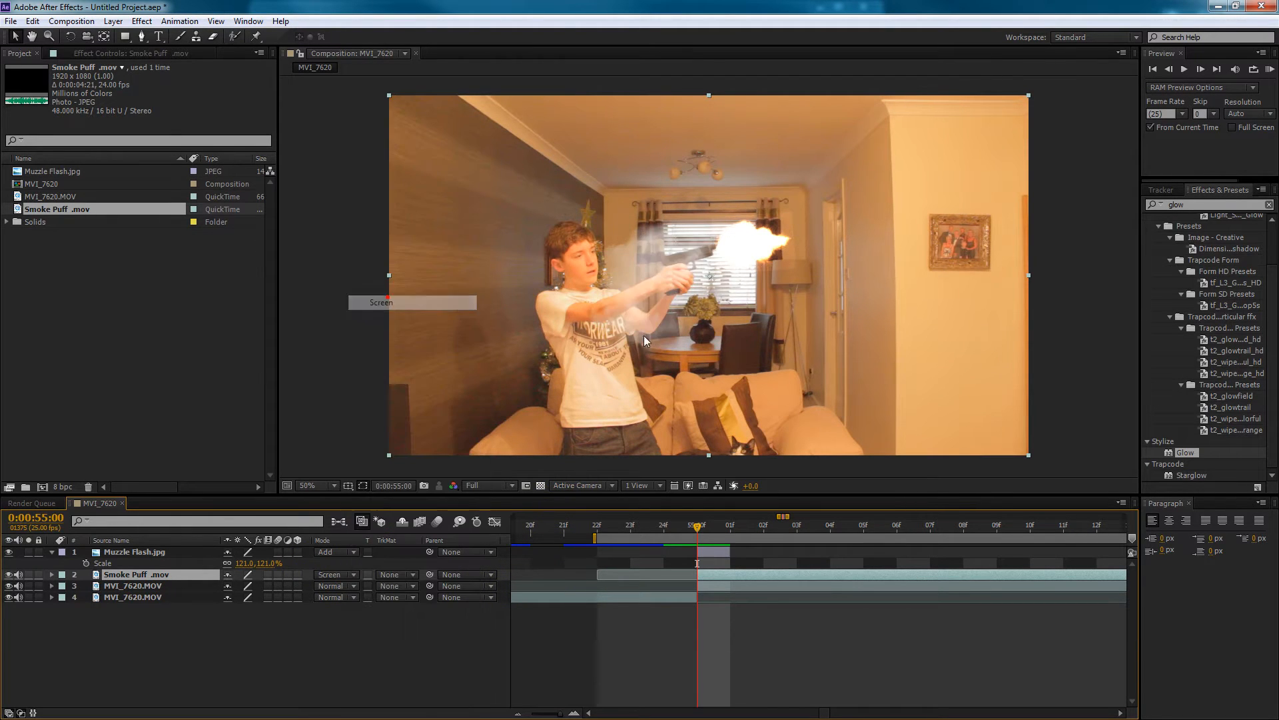
# - Rotate the smoke puff and move it over the muzzle flash in front of the gun barrel
pyautogui.moveTo(656, 294)
pyautogui.mouseDown()
pyautogui.moveTo(728, 257)
pyautogui.moveTo(611, 178)
pyautogui.moveTo(633, 177)
pyautogui.moveTo(486, 177)
pyautogui.moveTo(651, 300)
pyautogui.moveTo(733, 266)
pyautogui.moveTo(737, 237)
pyautogui.moveTo(673, 293)
pyautogui.mouseUp()
pyautogui.press('w')
pyautogui.moveTo(751, 297); pyautogui.dragTo(769, 107)
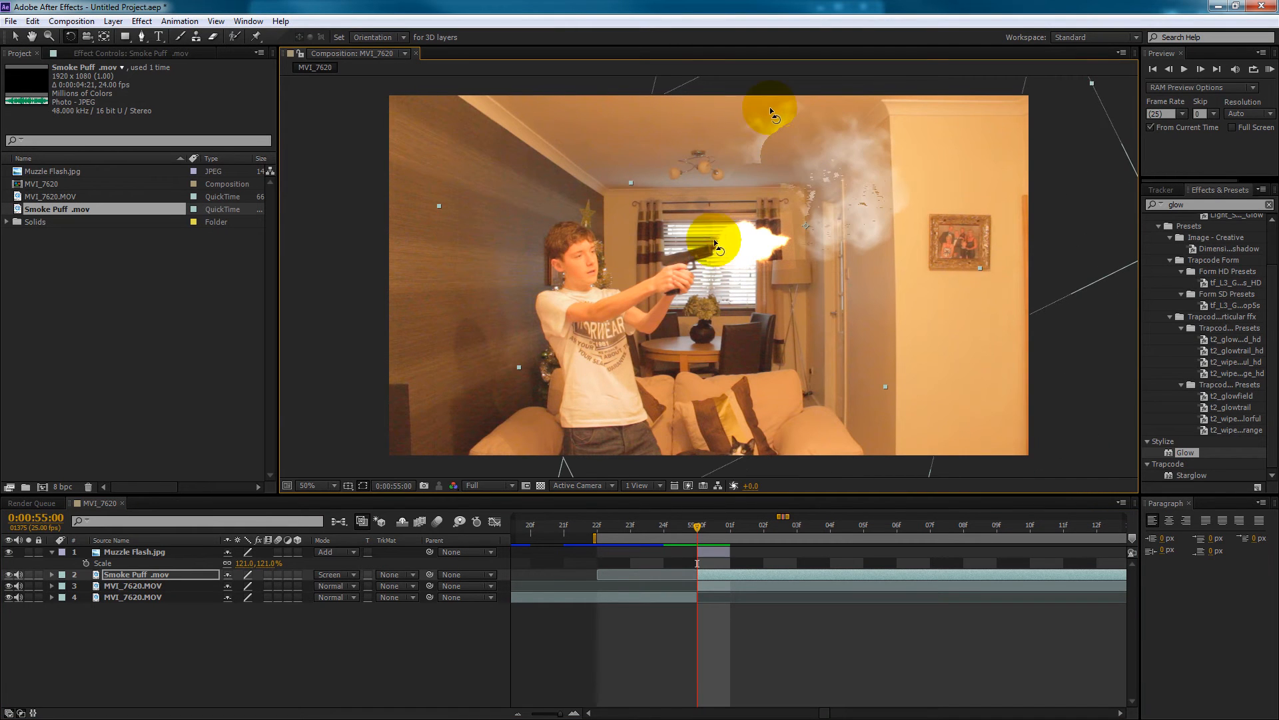
pyautogui.moveTo(1049, 123); pyautogui.dragTo(945, 177)
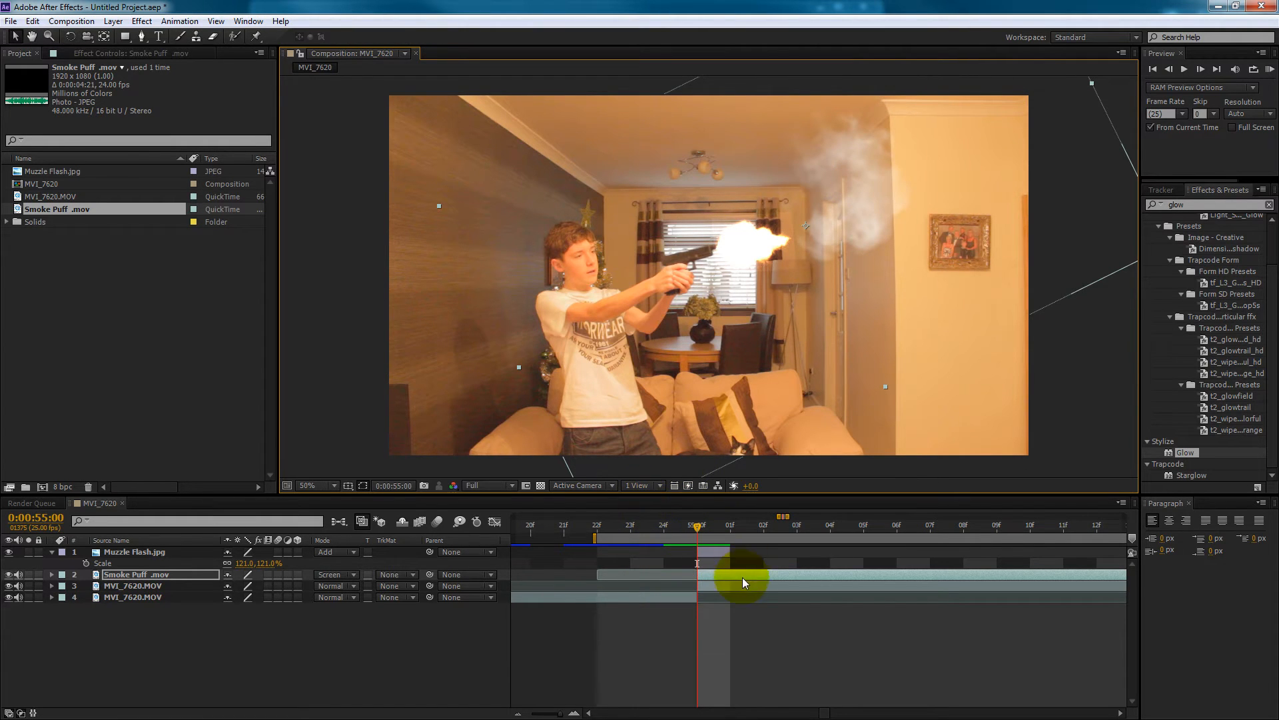
pyautogui.moveTo(854, 200); pyautogui.dragTo(776, 251)
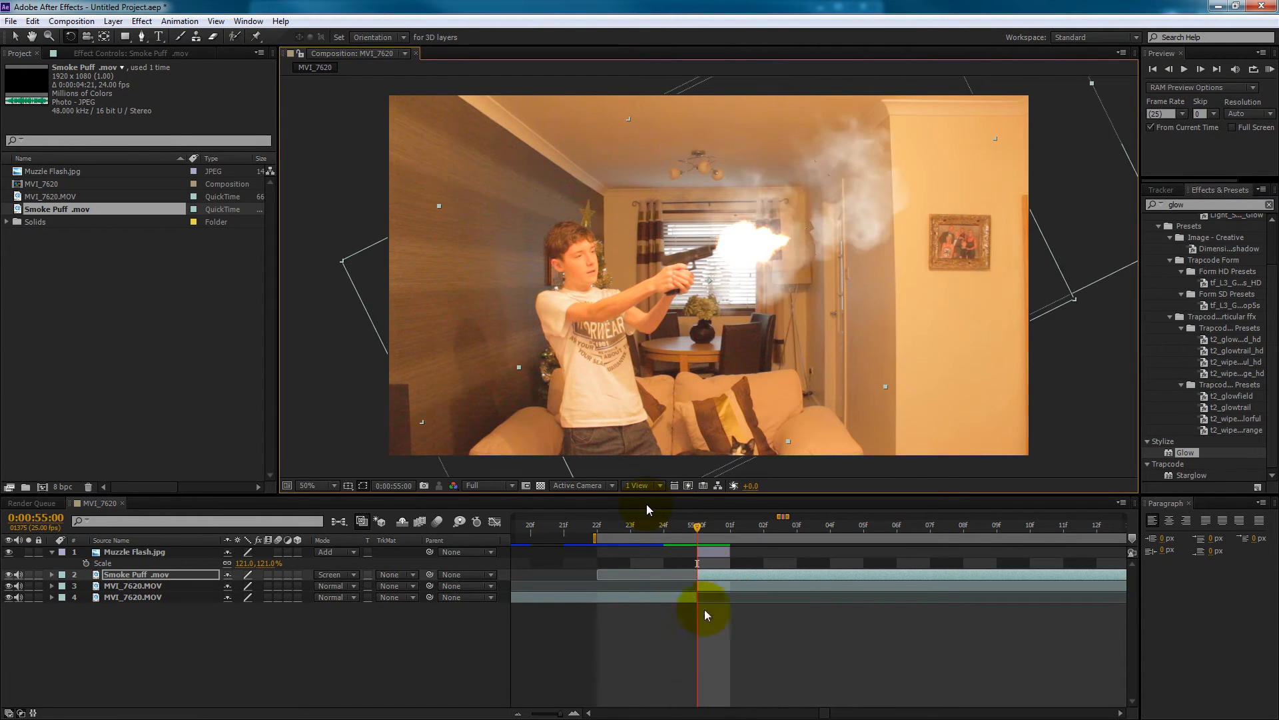
# - Scale the Smoke Puff layer down to 50%, checking its size on the frames around the muzzle flash
pyautogui.moveTo(697, 528); pyautogui.dragTo(931, 530)
pyautogui.click(695, 531)
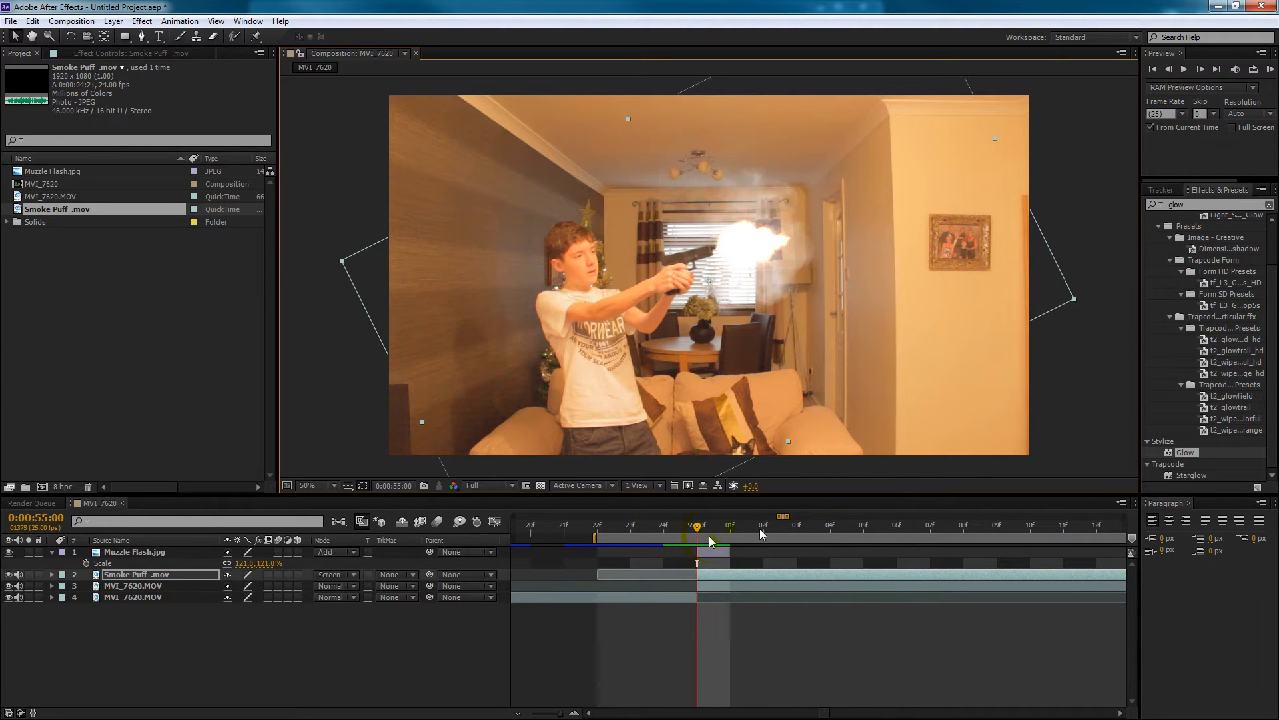
pyautogui.press('s')
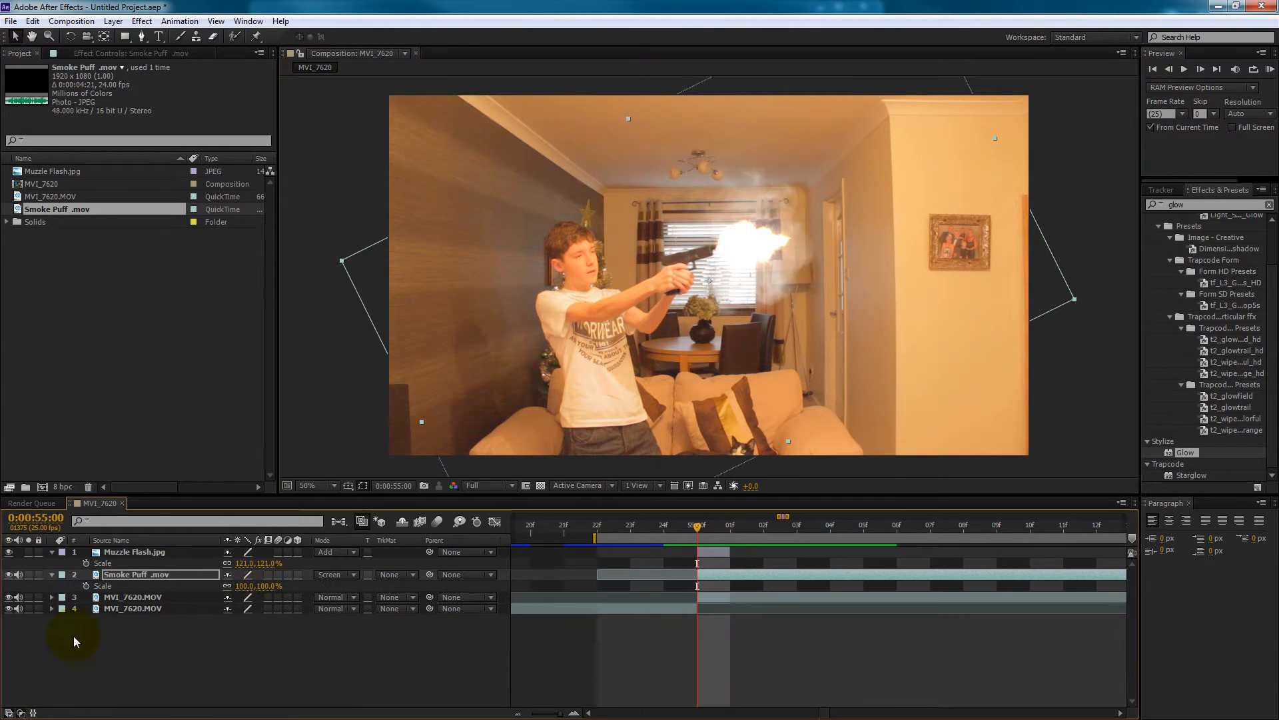
pyautogui.moveTo(242, 585); pyautogui.dragTo(216, 585)
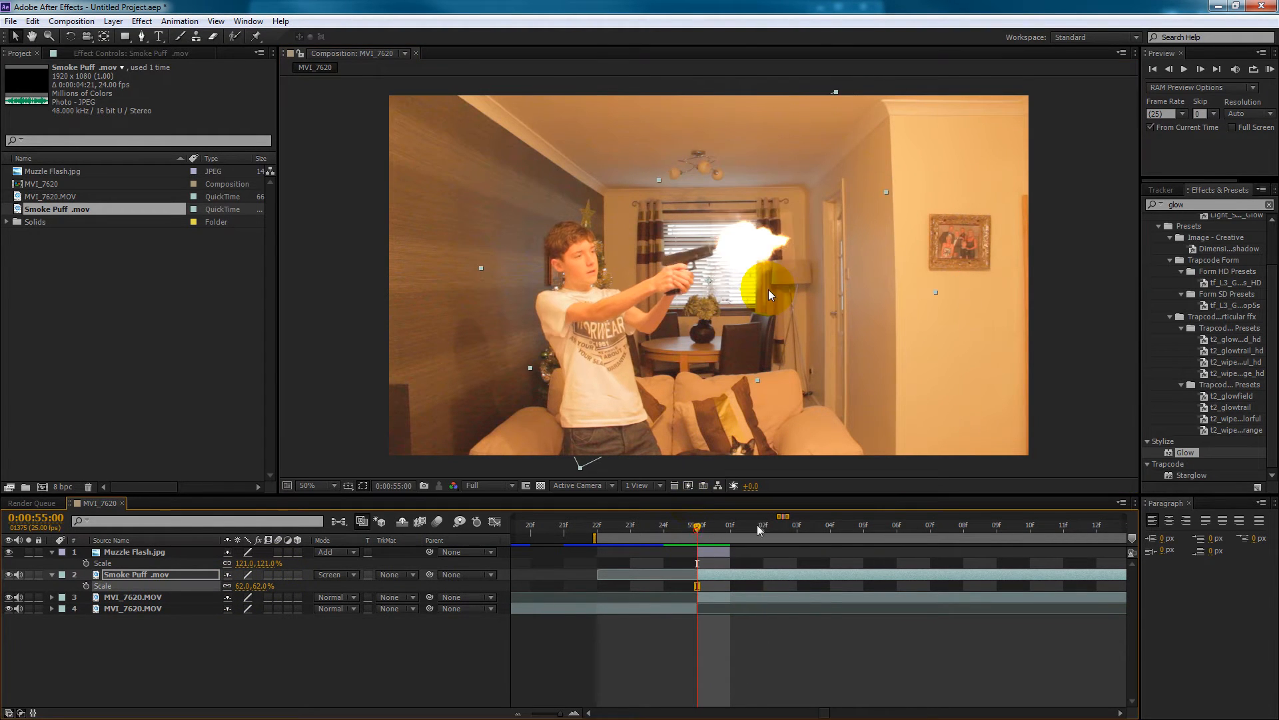
pyautogui.moveTo(759, 524); pyautogui.dragTo(797, 525)
pyautogui.moveTo(714, 523)
pyautogui.mouseDown()
pyautogui.moveTo(938, 523)
pyautogui.moveTo(685, 526)
pyautogui.moveTo(738, 526)
pyautogui.mouseUp()
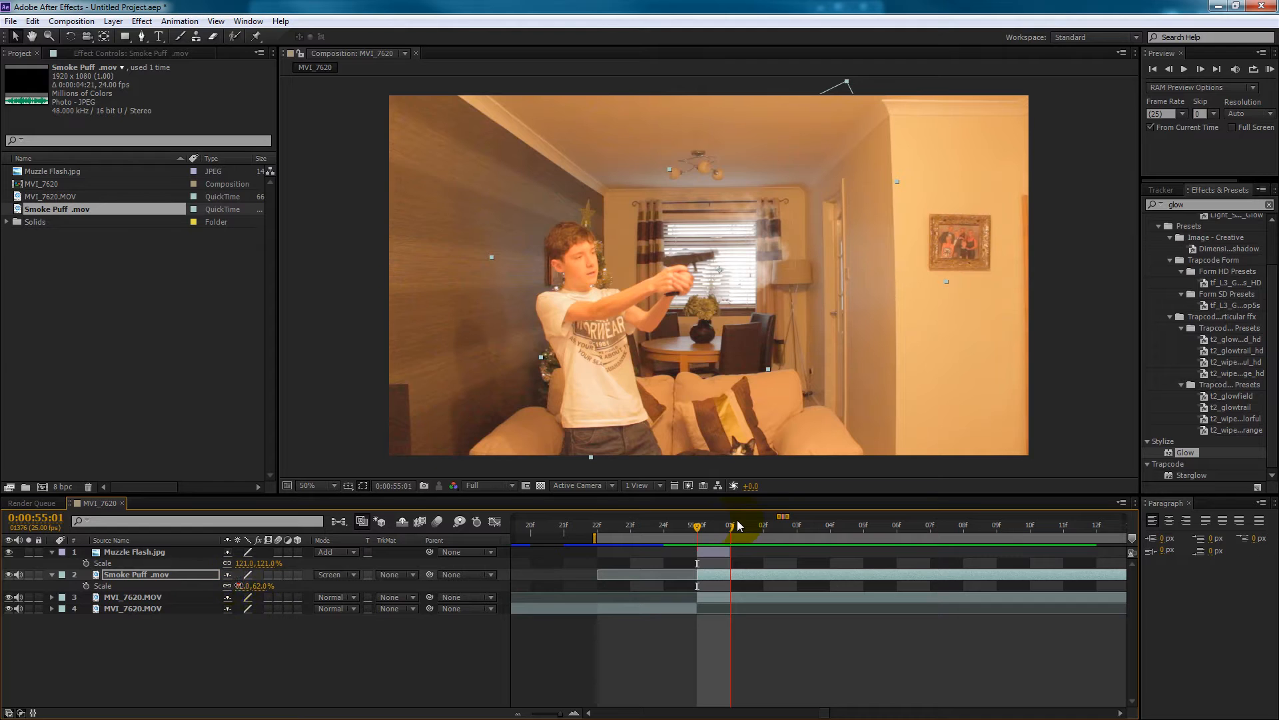
pyautogui.click(241, 585)
pyautogui.write('50')
pyautogui.press('Return')
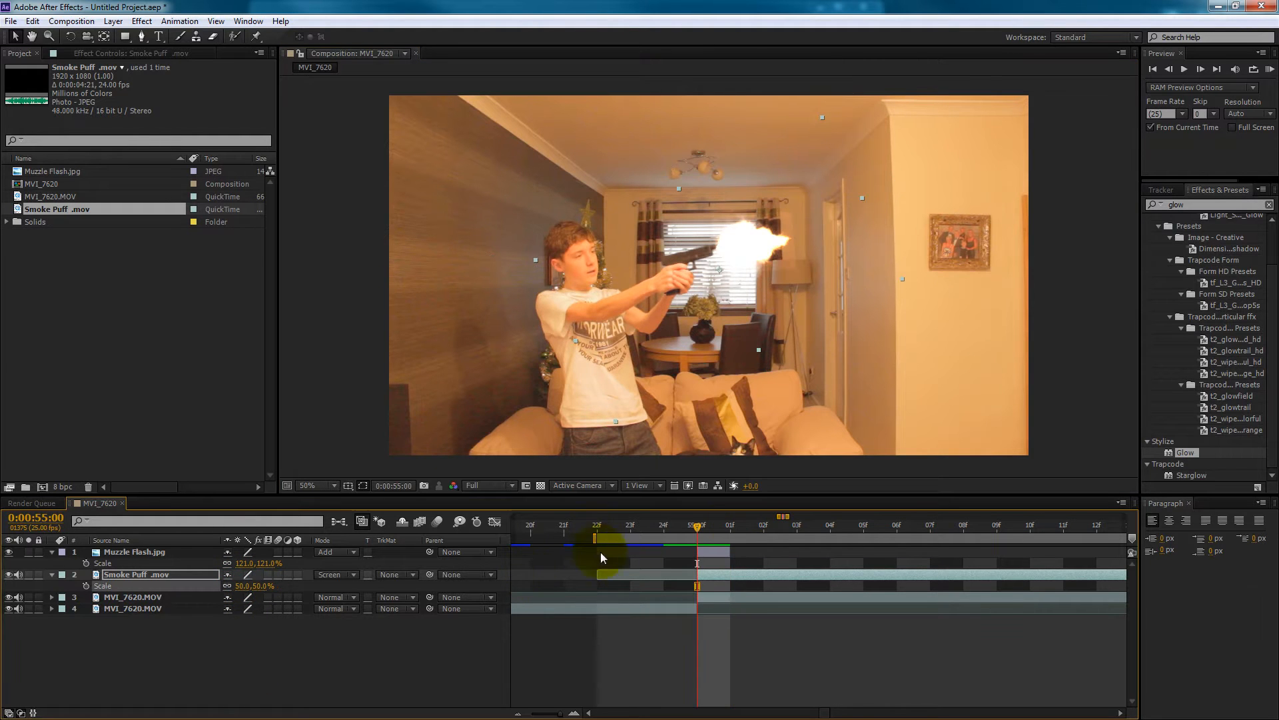
# - Time-stretch the Smoke Puff layer with a stretch factor of 50%
pyautogui.moveTo(708, 523); pyautogui.dragTo(703, 565)
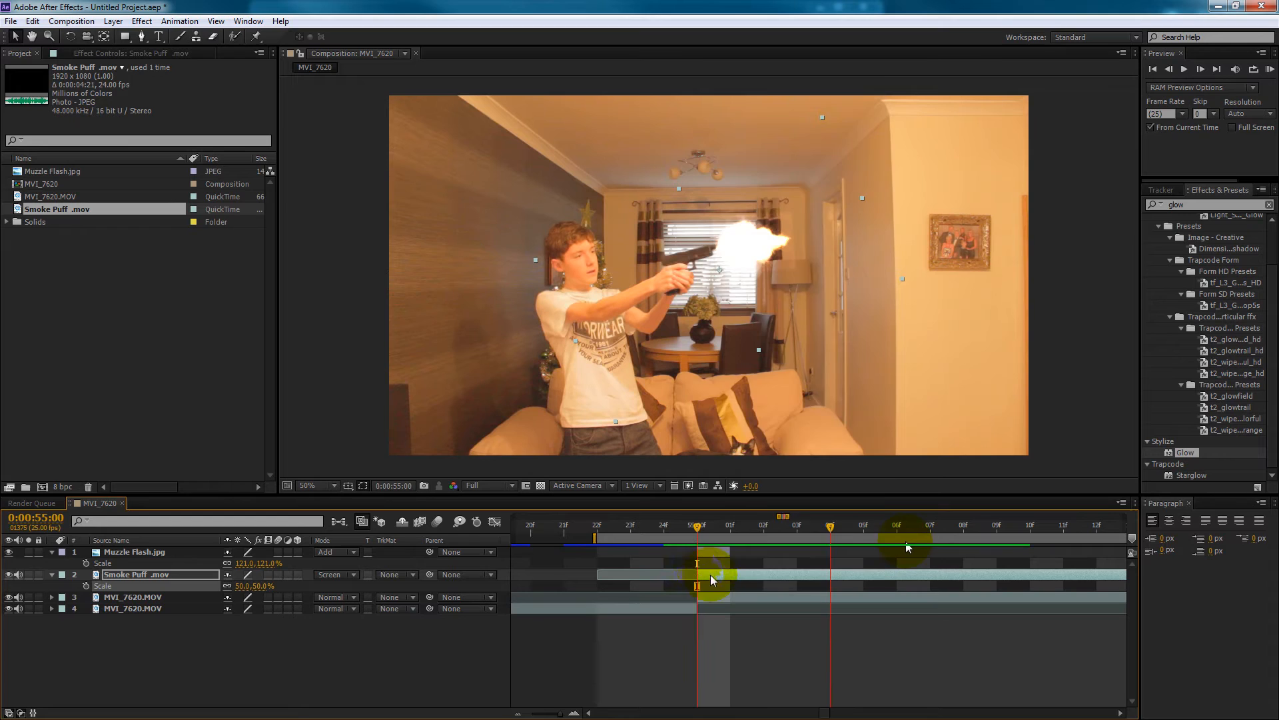
pyautogui.rightClick(711, 575)
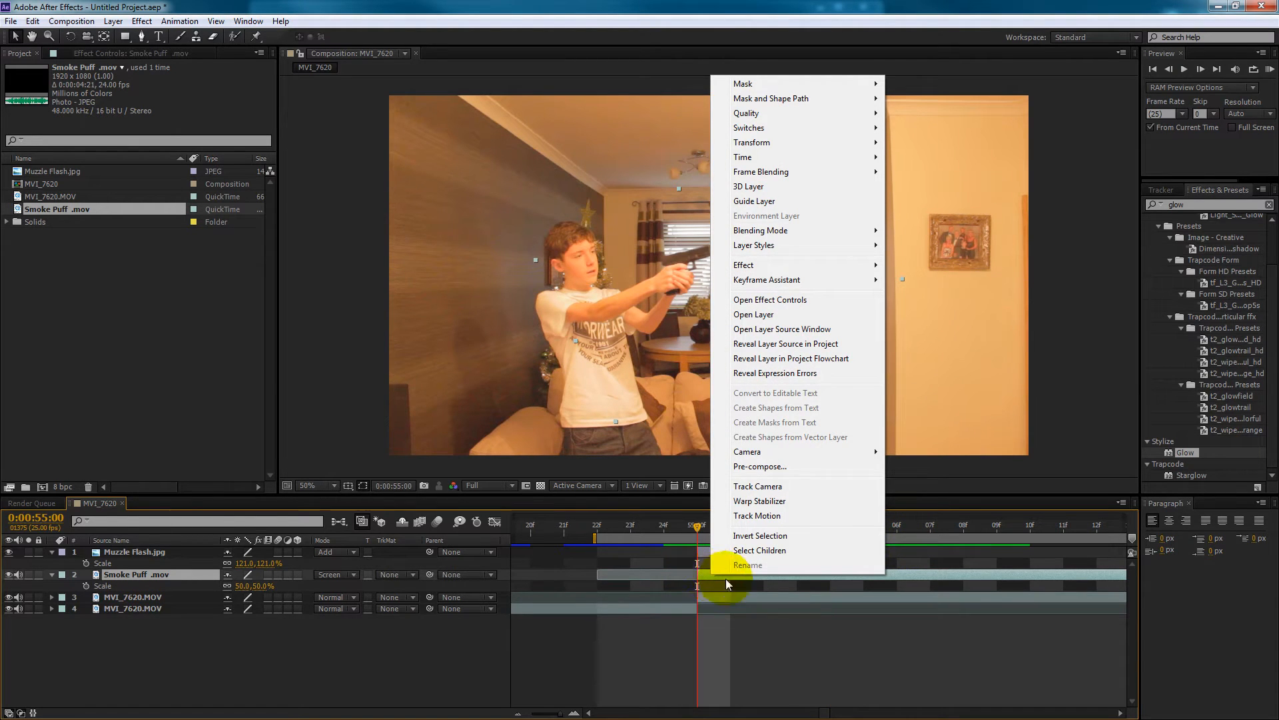
pyautogui.moveTo(772, 157)
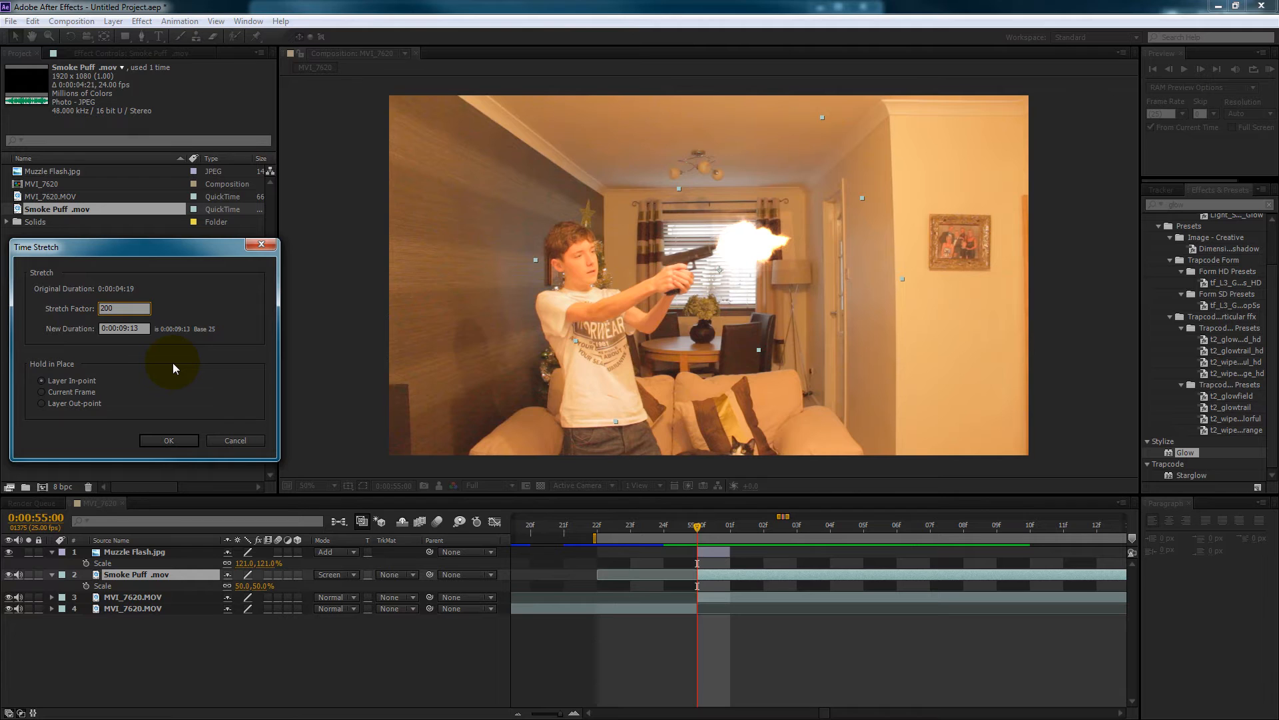
pyautogui.write('50')
pyautogui.press('Return')
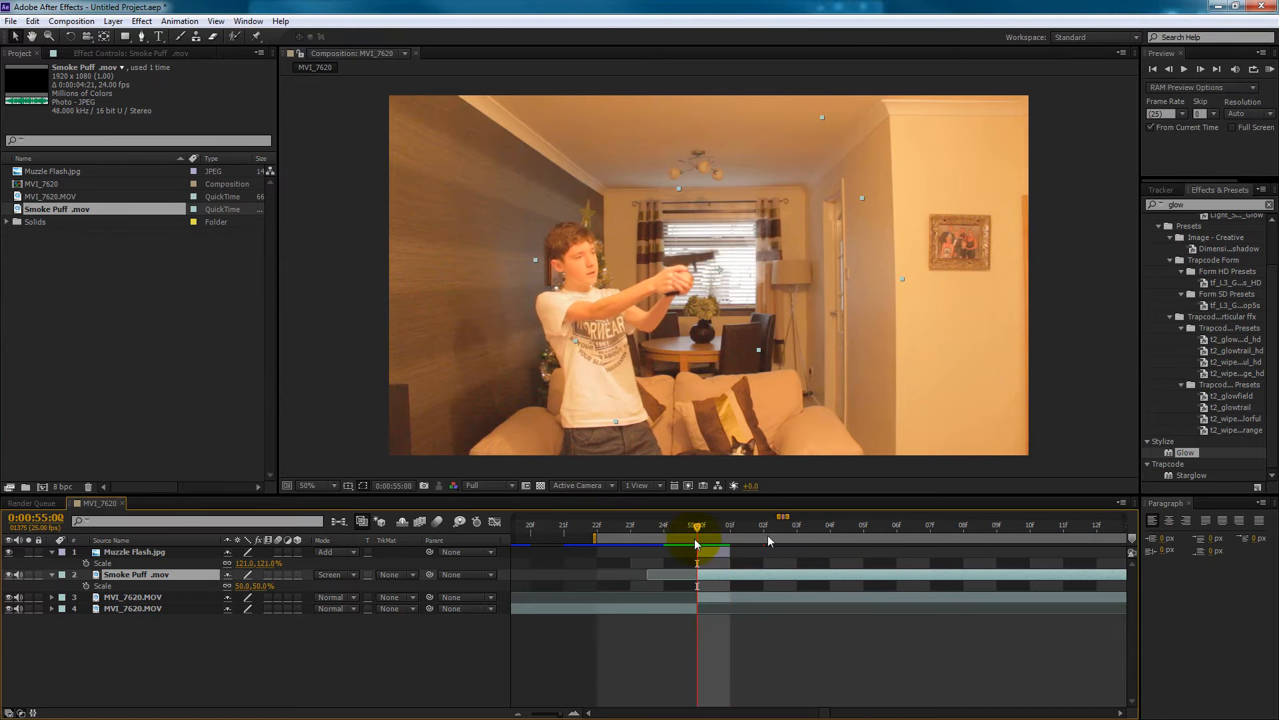
# - Step frame by frame through the footage following the gunshot to examine the speed and look of the smoke
pyautogui.press('pagedown')
pyautogui.press('pagedown')
pyautogui.press('pagedown')
pyautogui.press('pagedown')
pyautogui.press('pagedown')
pyautogui.press('pagedown')
pyautogui.press('pagedown')
pyautogui.press('pagedown')
pyautogui.press('pagedown')
pyautogui.press('pagedown')
pyautogui.press('pagedown')
pyautogui.press('pagedown')
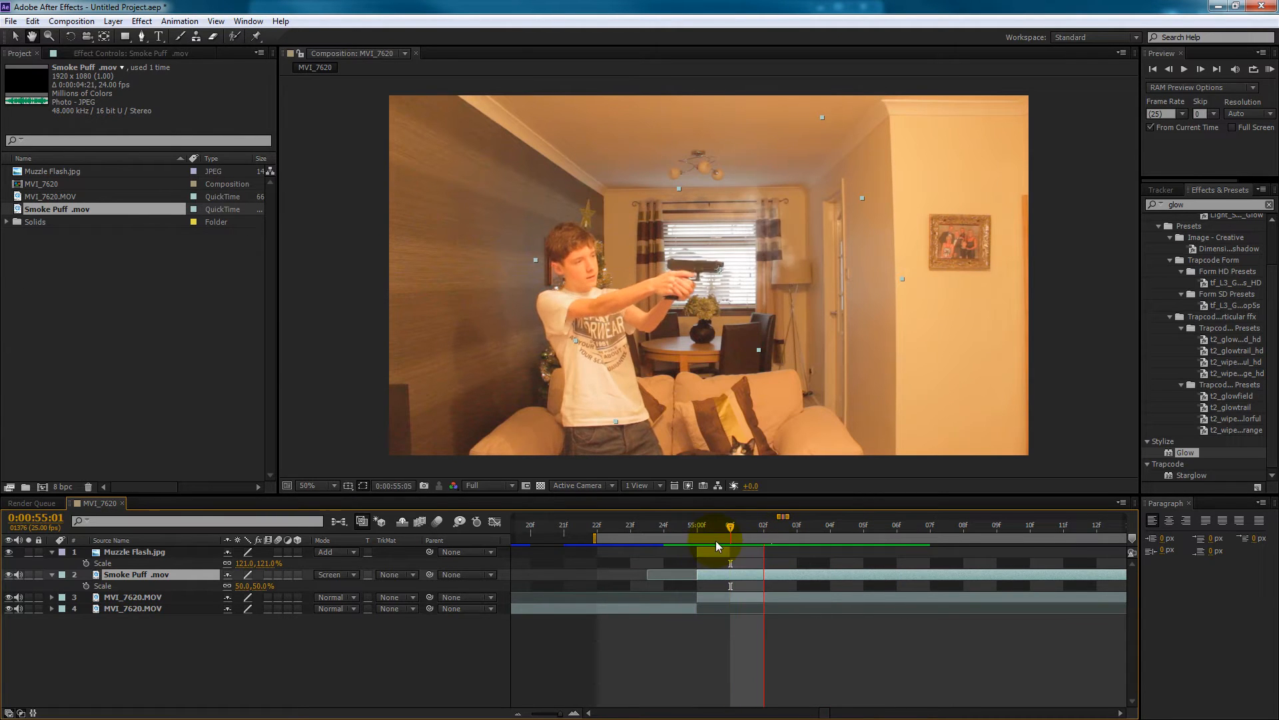
pyautogui.press('pagedown')
pyautogui.press('pagedown')
pyautogui.press('pagedown')
pyautogui.press('pagedown')
pyautogui.press('pagedown')
pyautogui.press('pagedown')
pyautogui.press('pagedown')
pyautogui.press('pagedown')
pyautogui.press('pagedown')
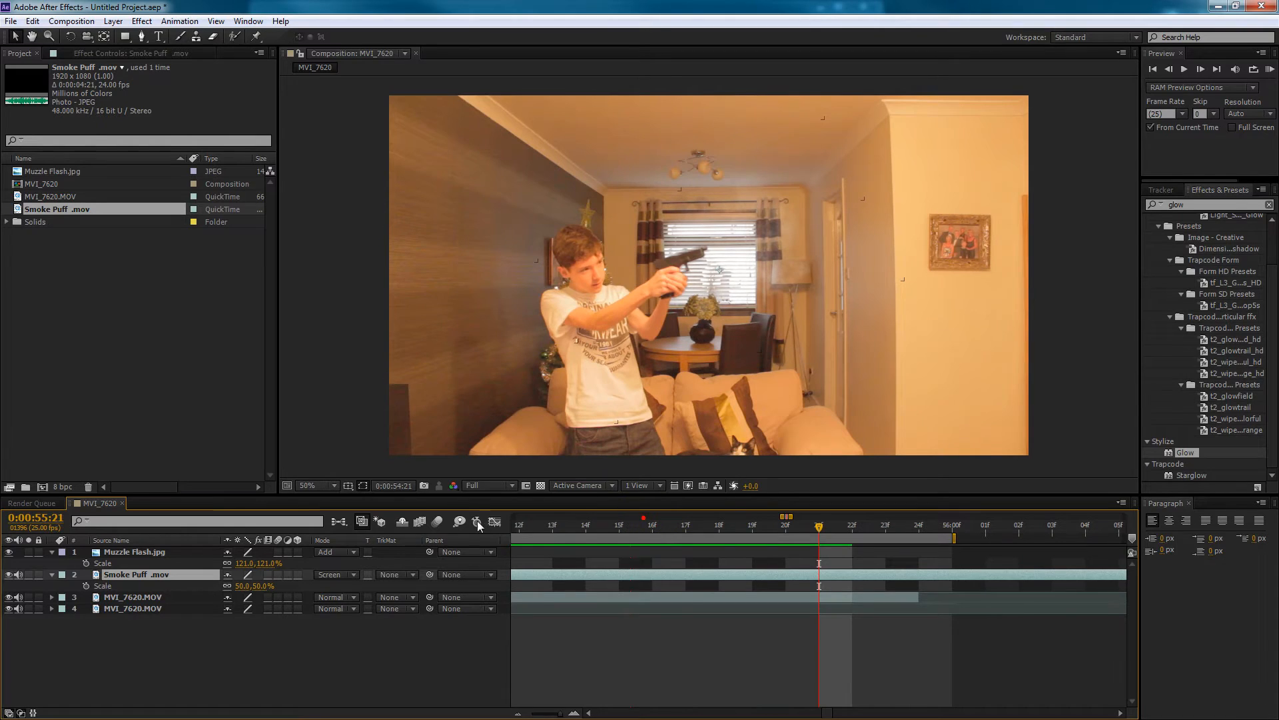
# - Try different start times for the Smoke Puff layer, checking it soloed, and bring its start back to just before the muzzle flash
pyautogui.click(527, 529)
pyautogui.moveTo(528, 529); pyautogui.dragTo(730, 573)
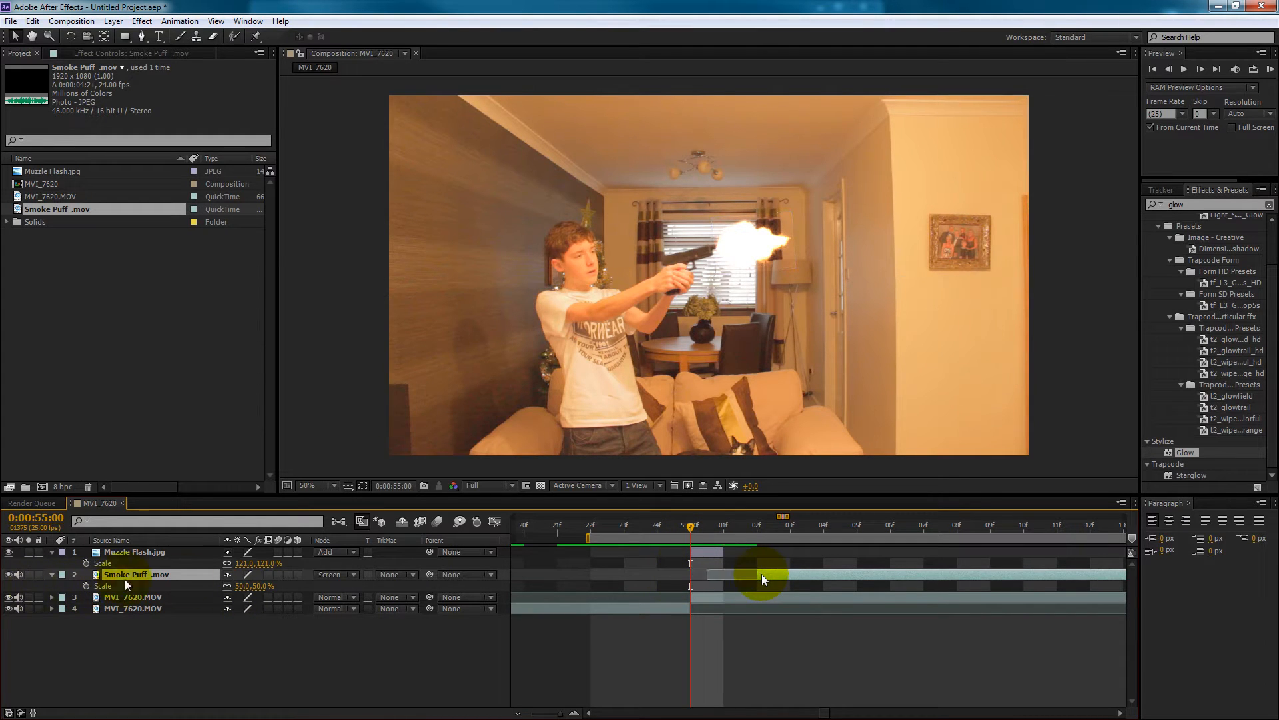
pyautogui.click(332, 574)
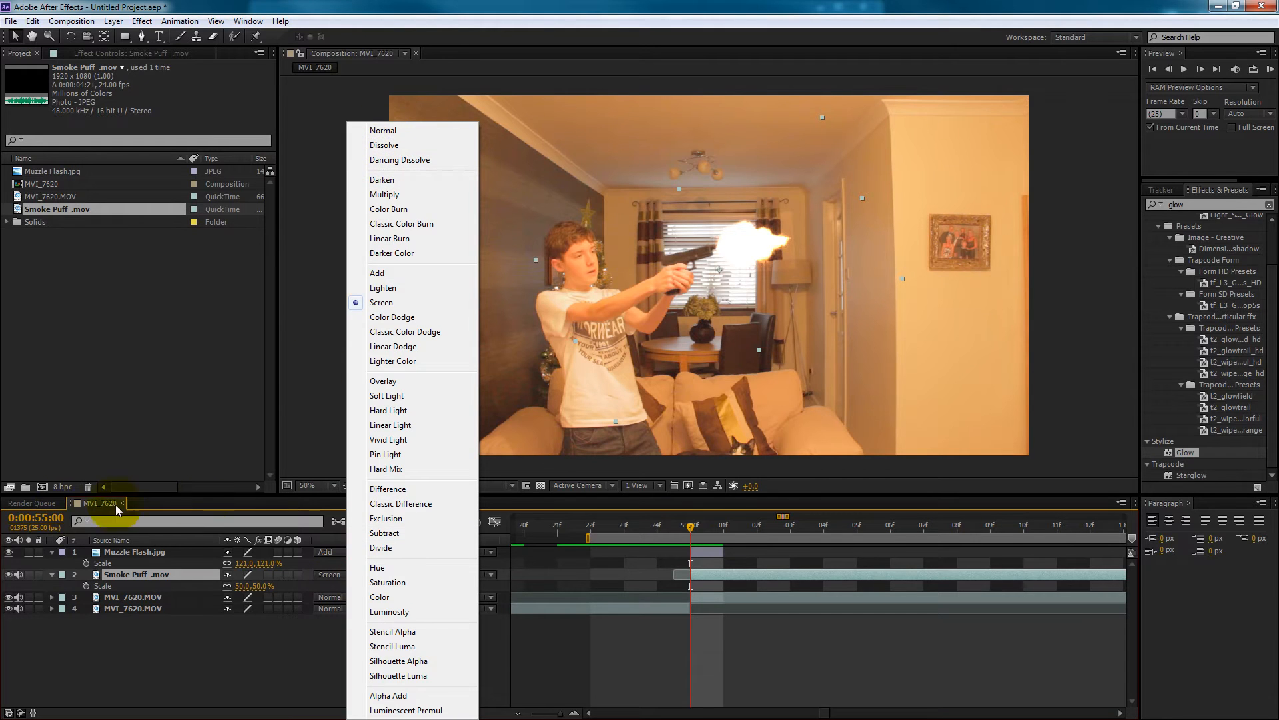
pyautogui.click(28, 575)
pyautogui.moveTo(691, 526); pyautogui.dragTo(725, 526)
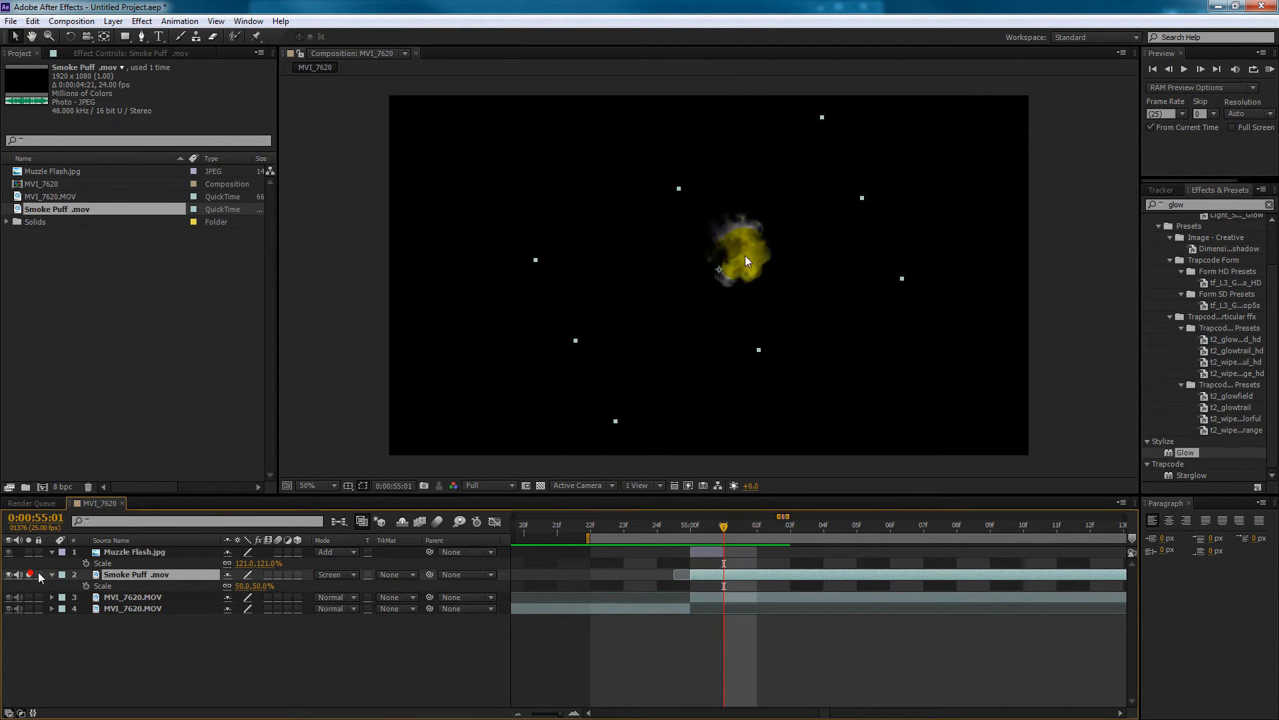
pyautogui.moveTo(731, 577); pyautogui.dragTo(725, 575)
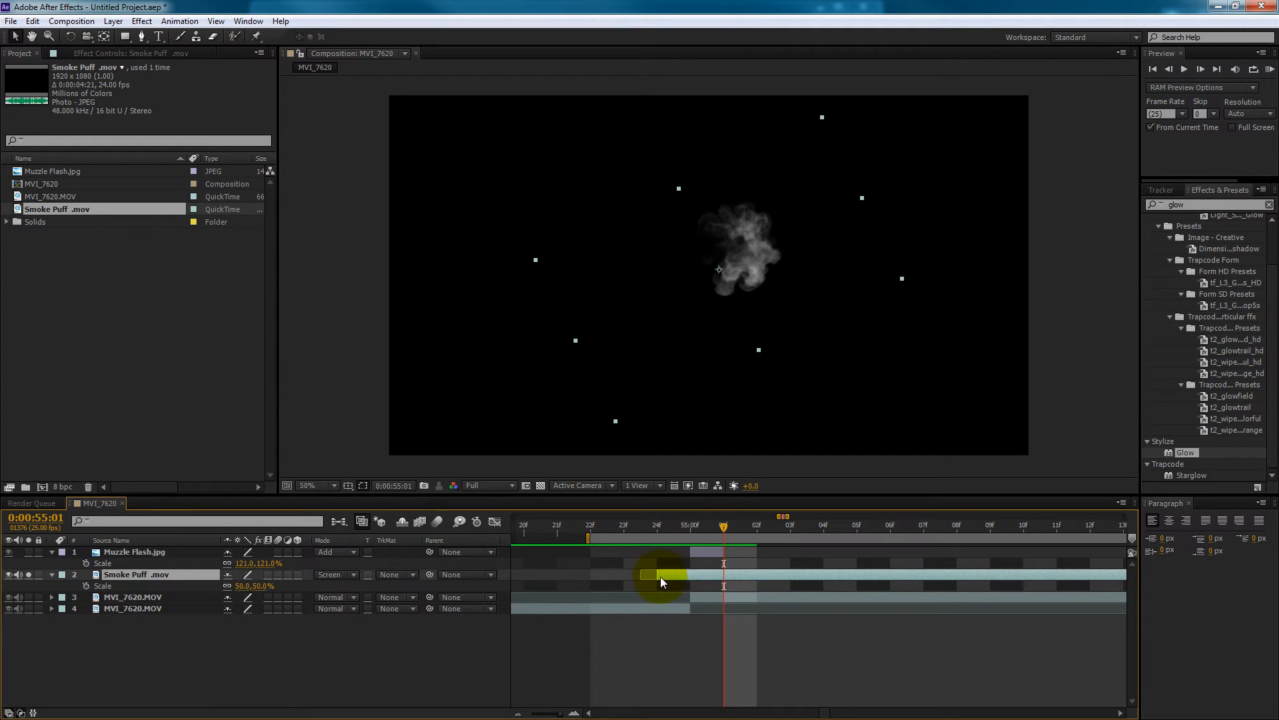
pyautogui.moveTo(657, 575); pyautogui.dragTo(725, 575)
pyautogui.moveTo(725, 528); pyautogui.dragTo(690, 527)
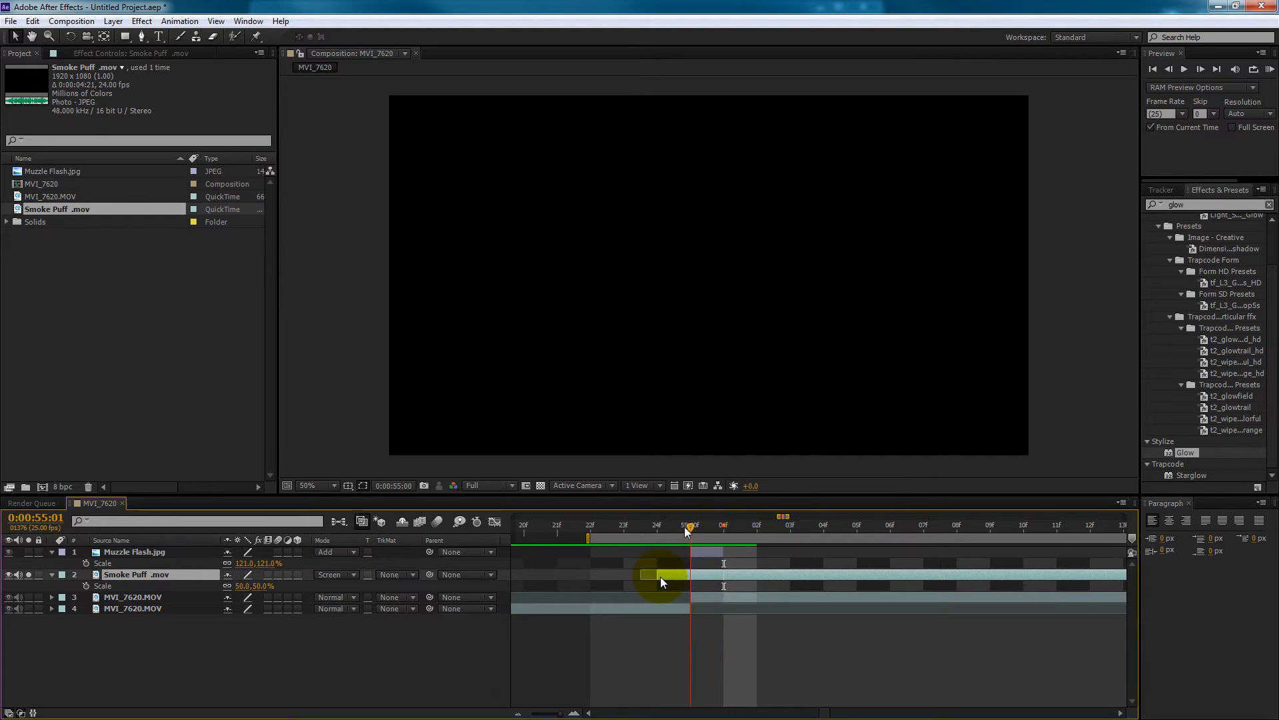
pyautogui.click(28, 574)
# - Play the composition through the gunshot and return to the muzzle flash frame at 0:00:55:00
pyautogui.moveTo(733, 533); pyautogui.dragTo(562, 526)
pyautogui.press('space')
pyautogui.press('space')
pyautogui.moveTo(927, 523); pyautogui.dragTo(599, 558)
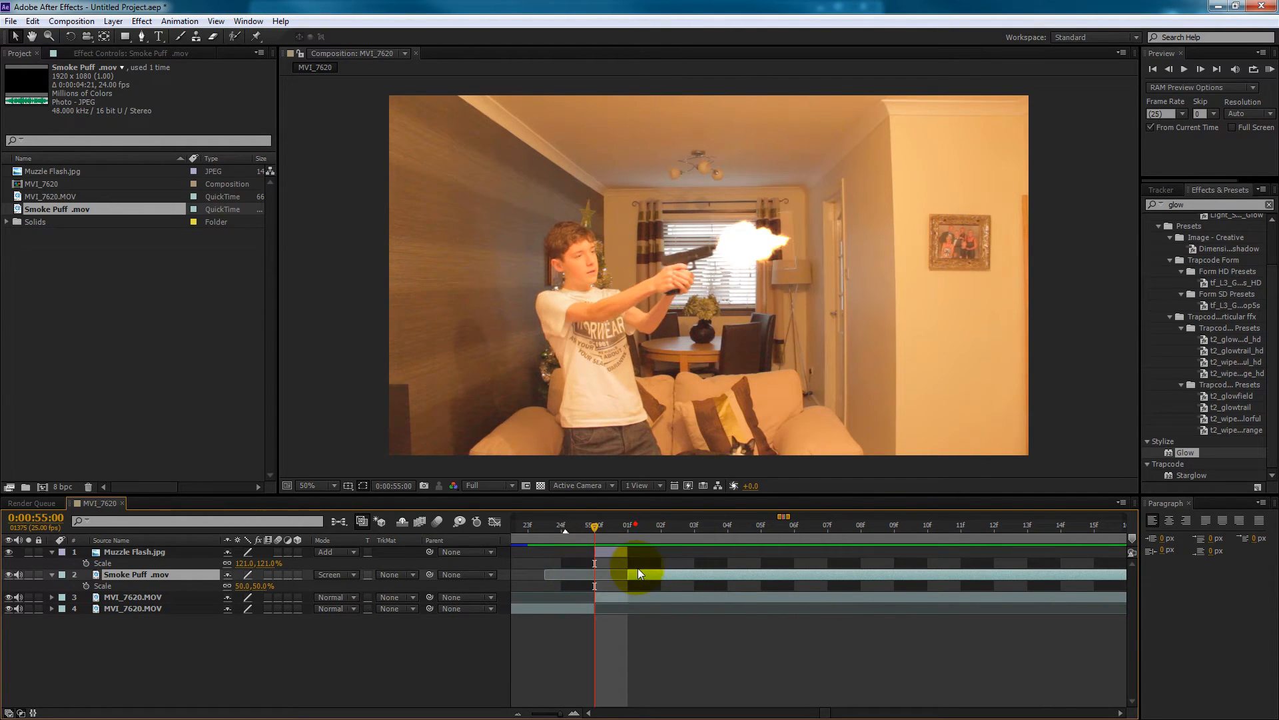
# - Solo the Muzzle Flash layer and set its blending mode to Normal
pyautogui.click(601, 553)
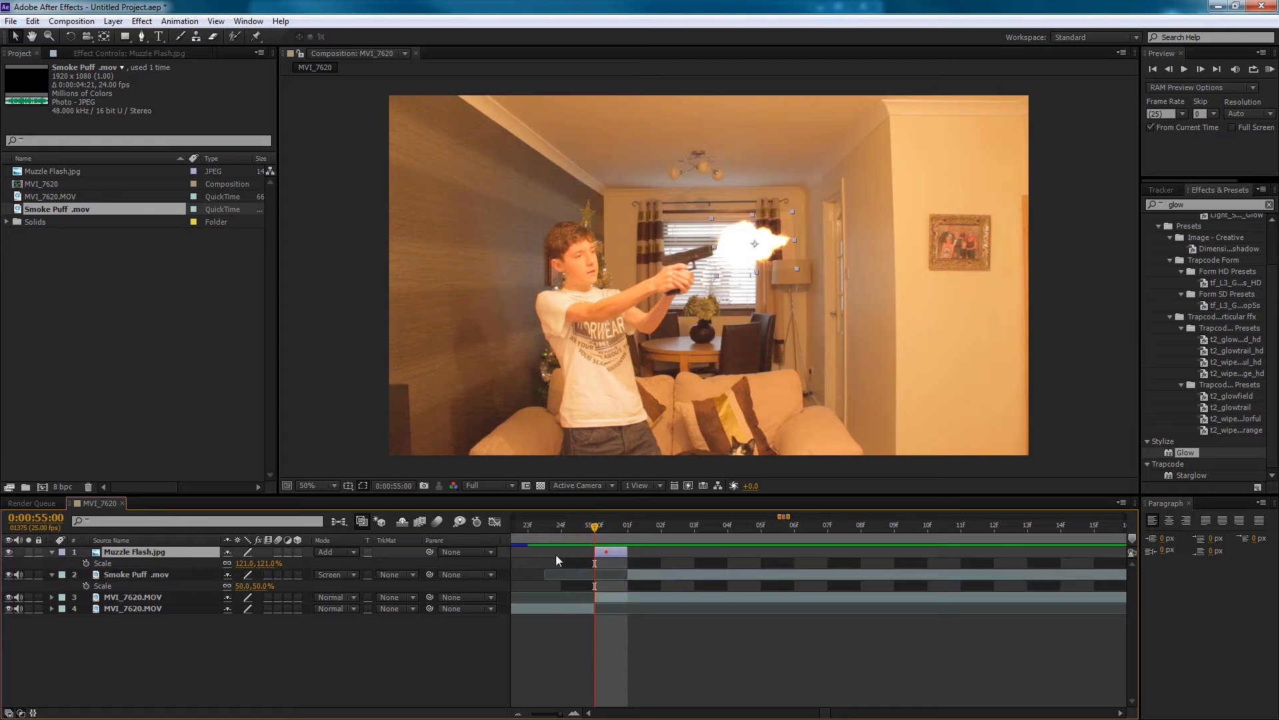
pyautogui.click(29, 551)
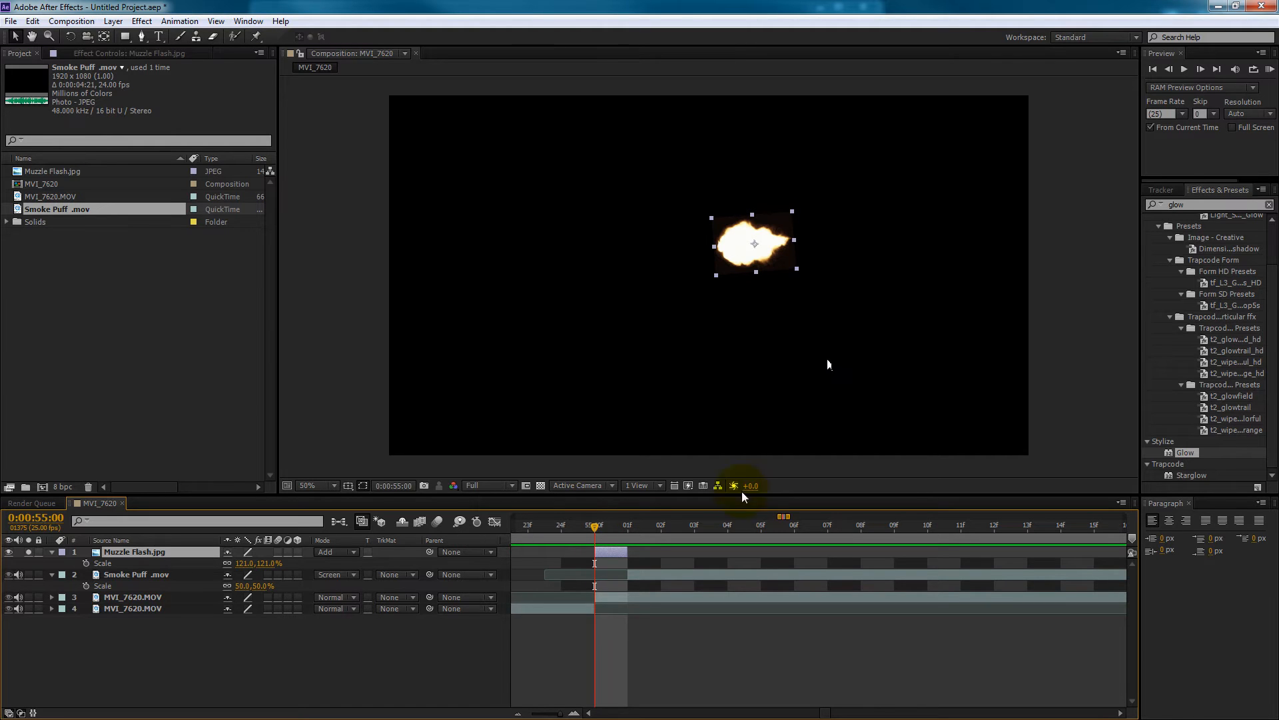
pyautogui.click(331, 553)
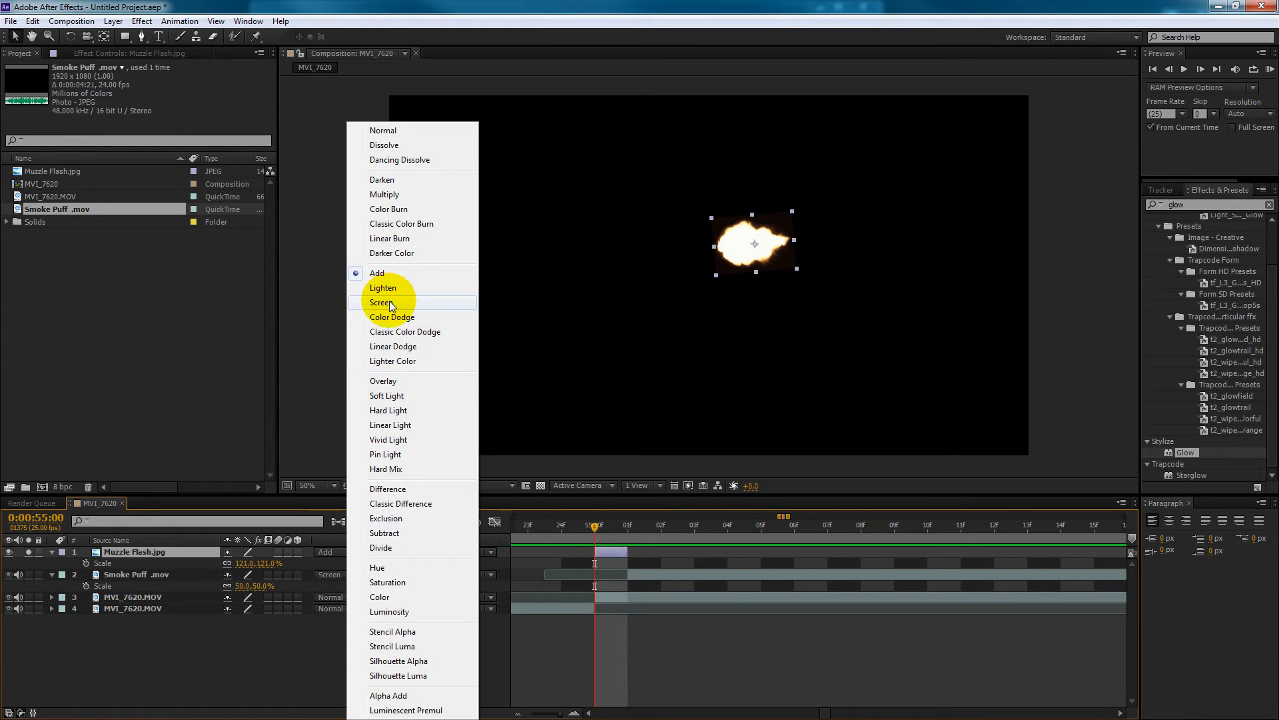
pyautogui.click(383, 132)
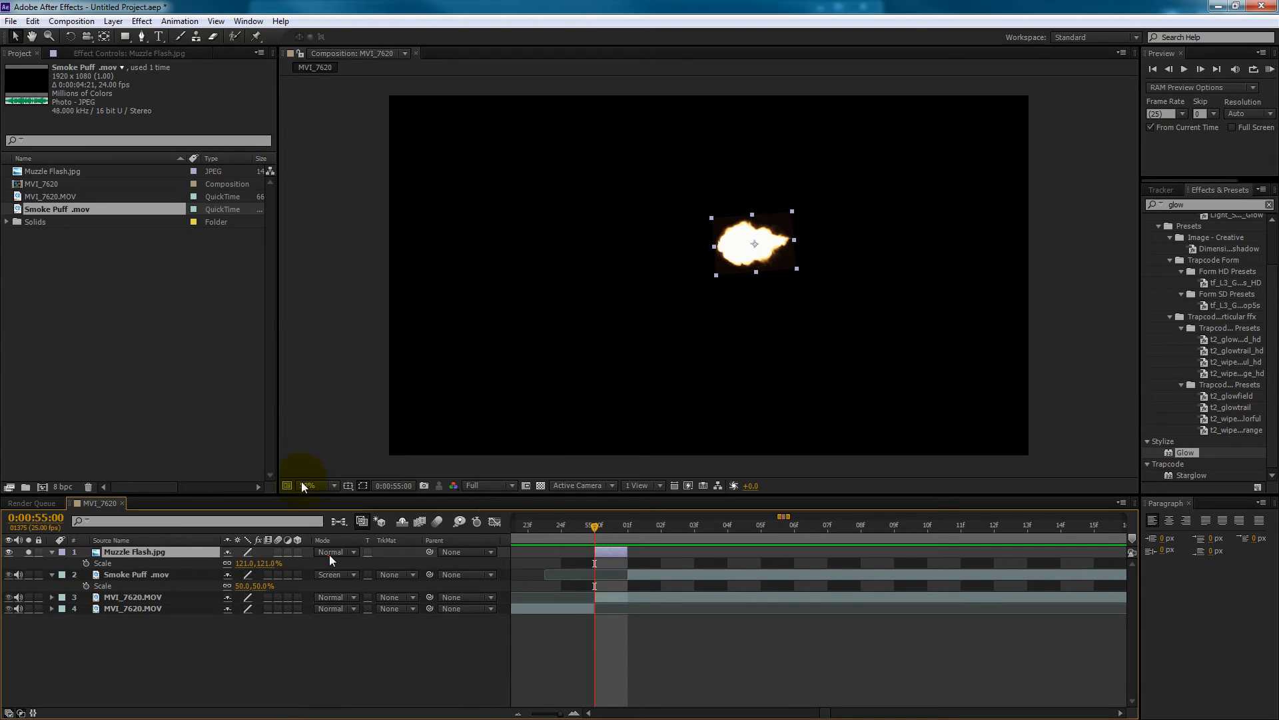
# - Compare the Add, Color Dodge and Screen blending modes on the soloed Muzzle Flash layer and return it to Normal
pyautogui.click(328, 553)
pyautogui.click(380, 272)
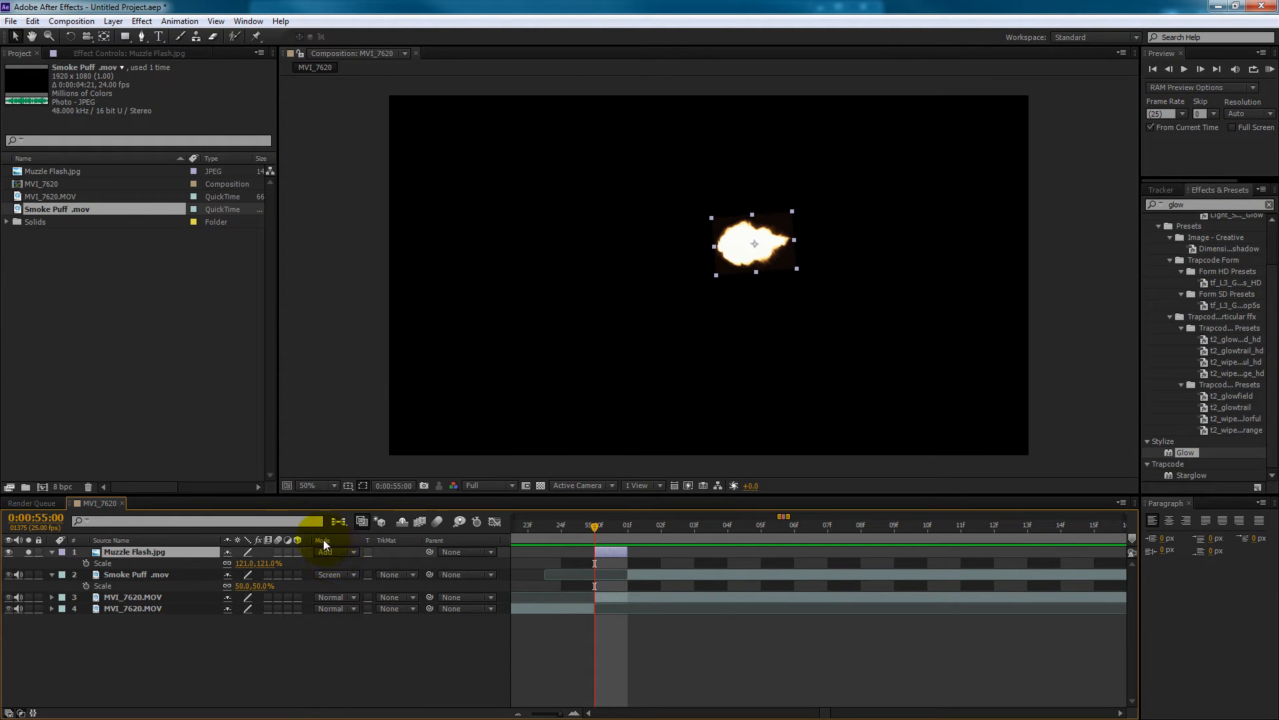
pyautogui.click(336, 550)
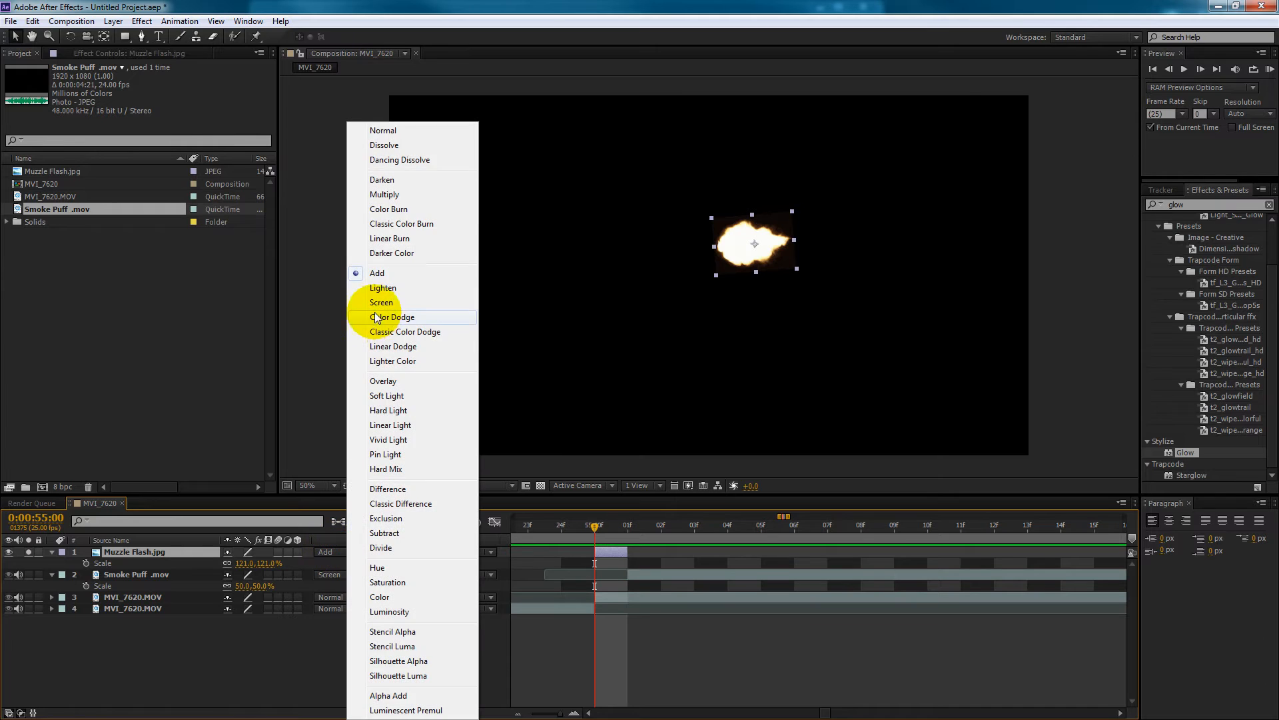
pyautogui.click(377, 317)
pyautogui.click(335, 551)
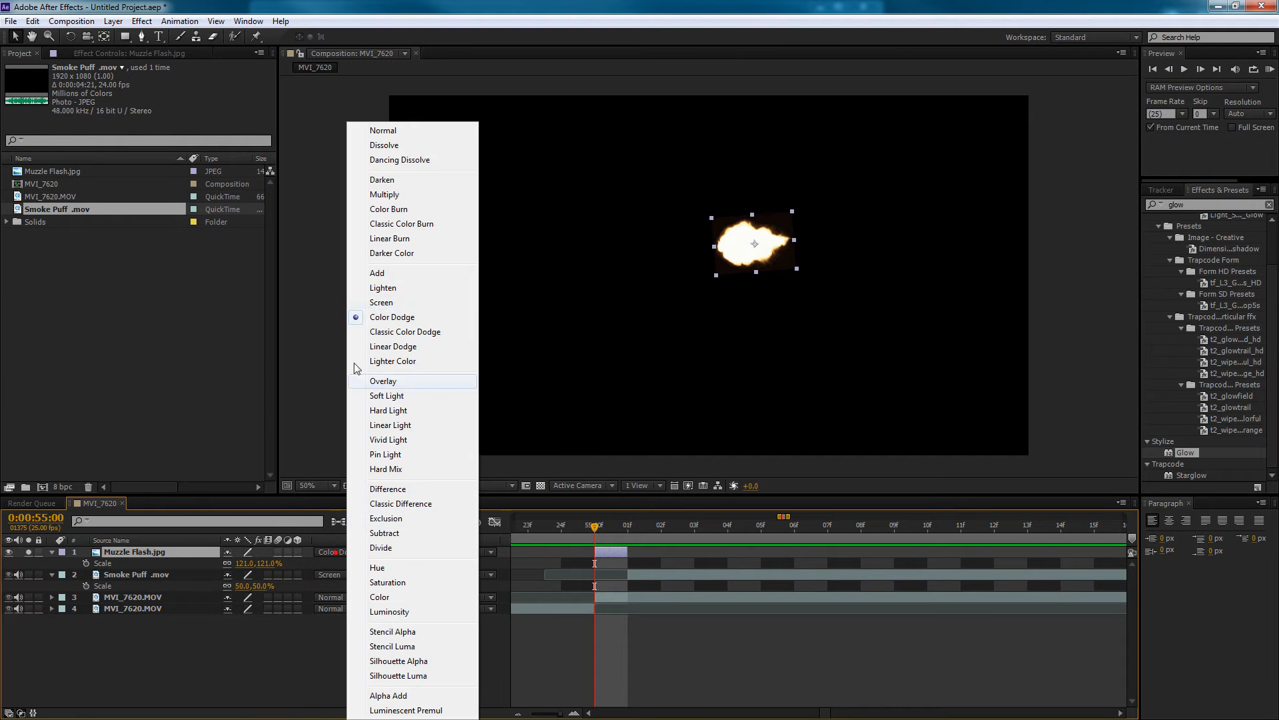
pyautogui.click(380, 304)
pyautogui.click(334, 551)
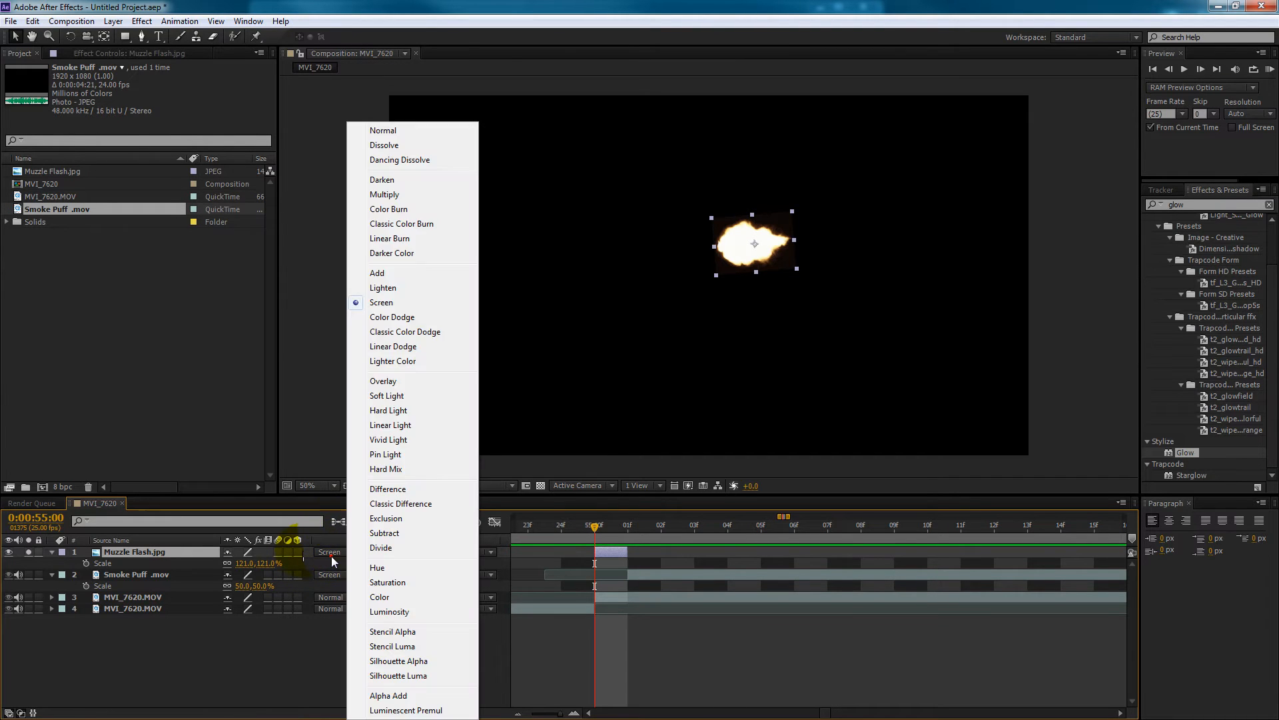
pyautogui.click(373, 274)
# - Find the Levels effect and apply it to the Muzzle Flash layer
pyautogui.click(1202, 204)
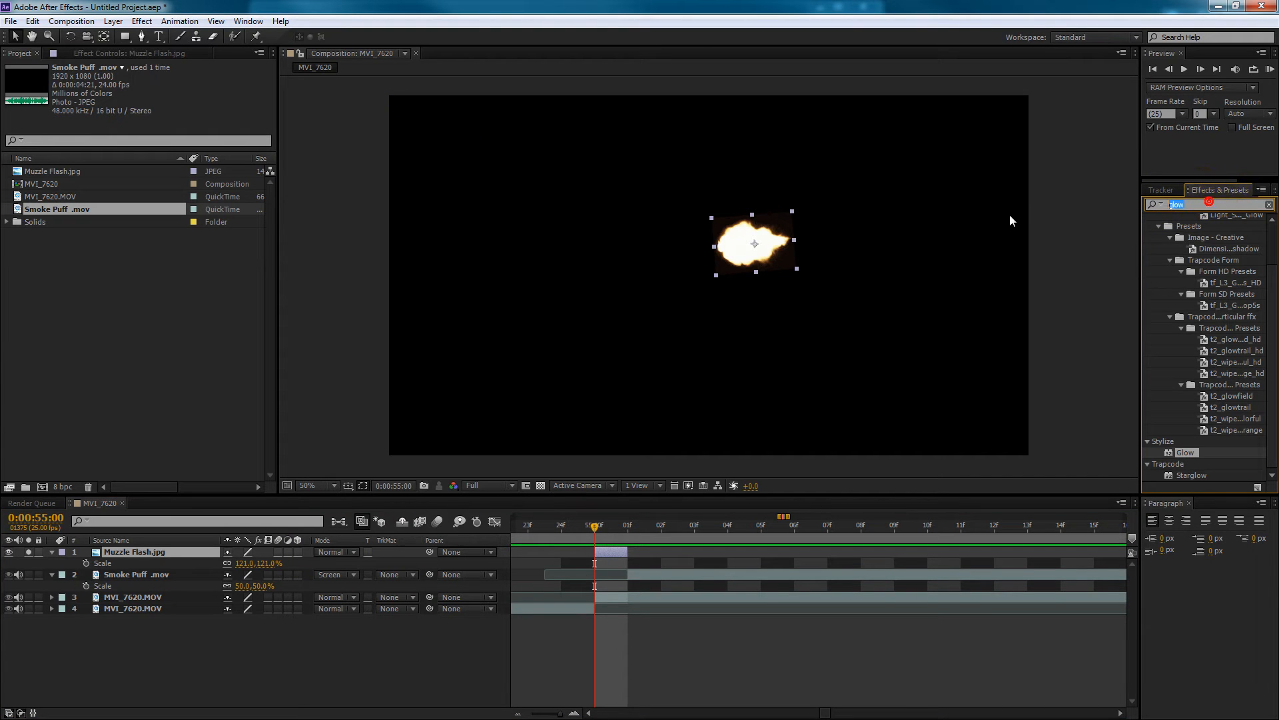
pyautogui.write('levels')
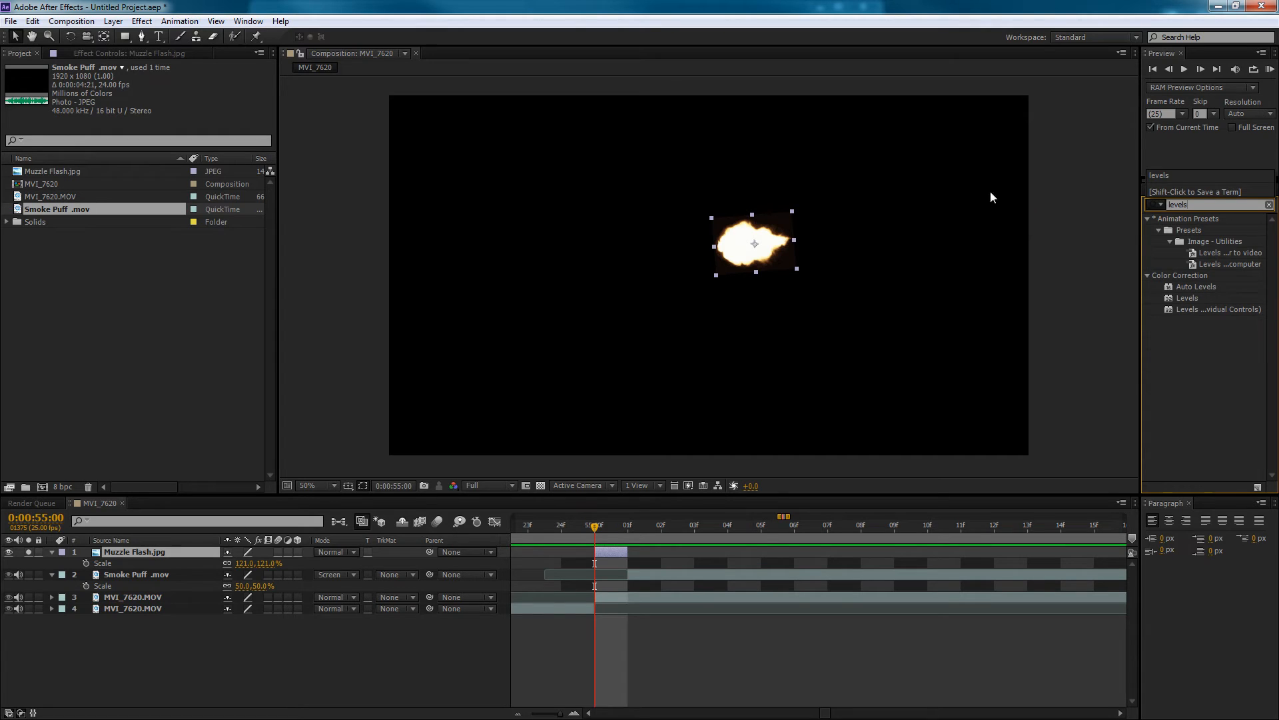
pyautogui.doubleClick(1188, 298)
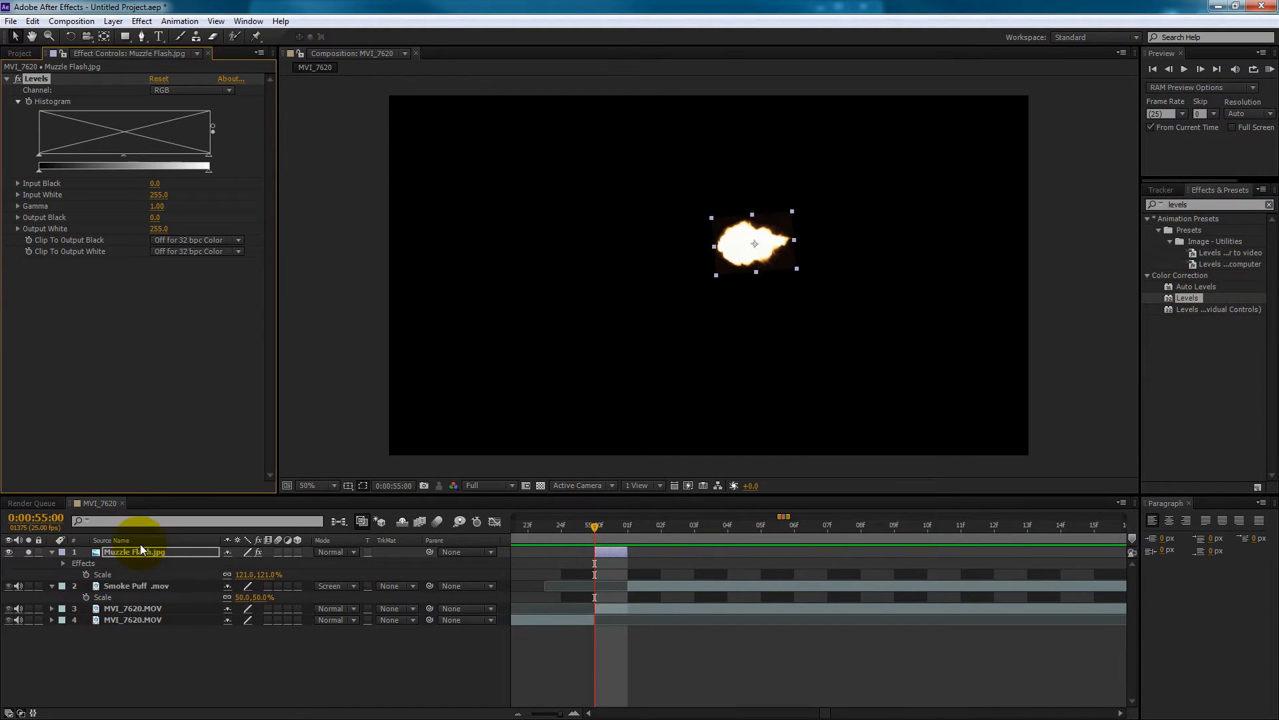
# - Raise the Levels Input Black on the Muzzle Flash layer to 28 to darken the background around the flash
pyautogui.click(605, 558)
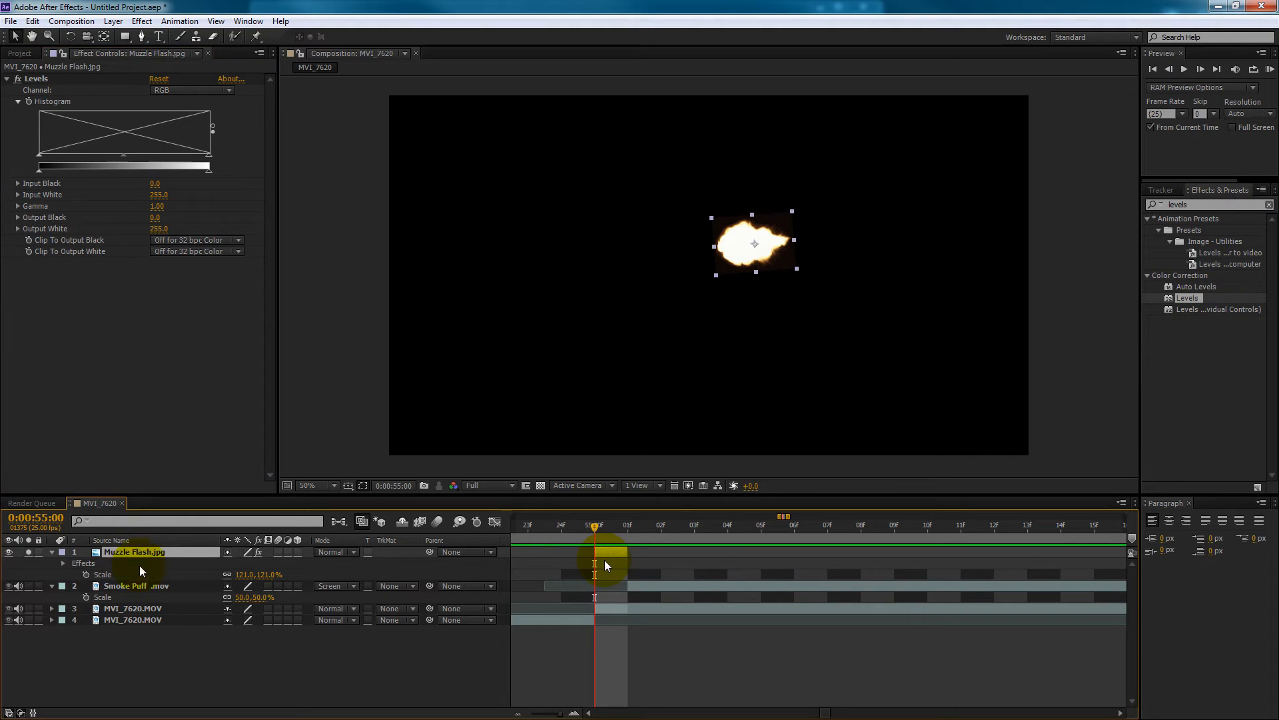
pyautogui.click(38, 155)
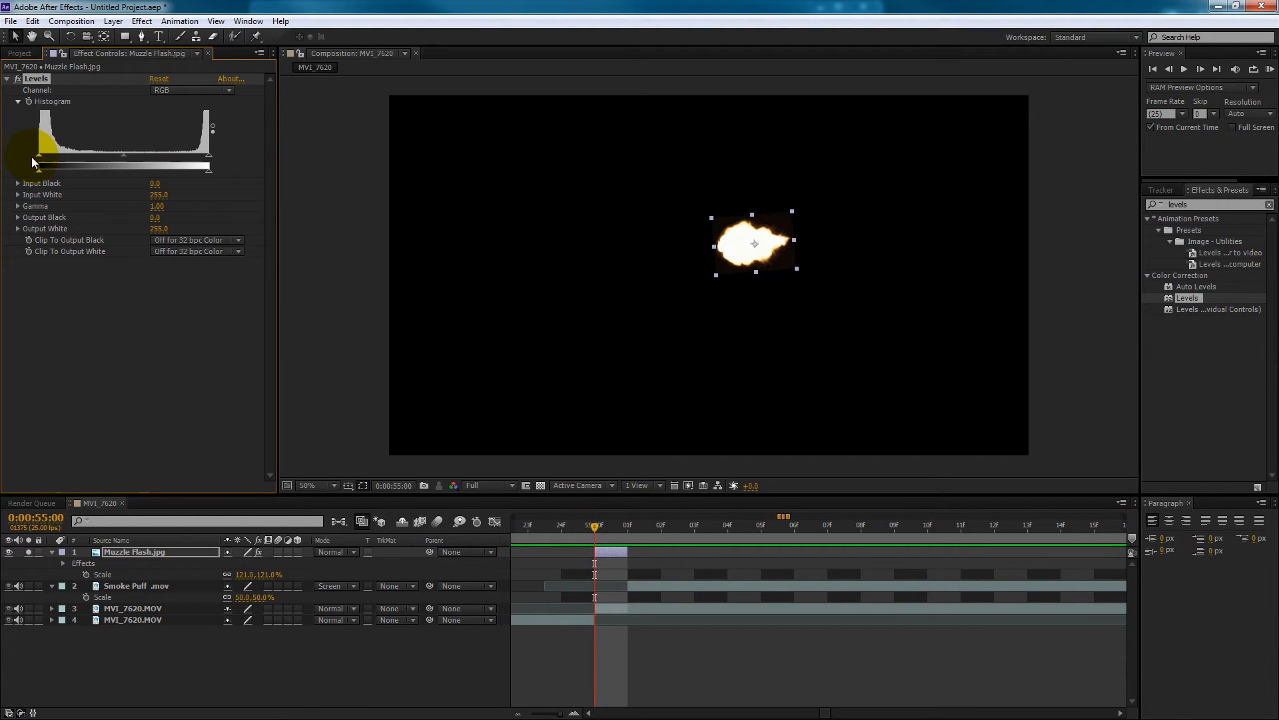
pyautogui.moveTo(42, 155); pyautogui.dragTo(49, 157)
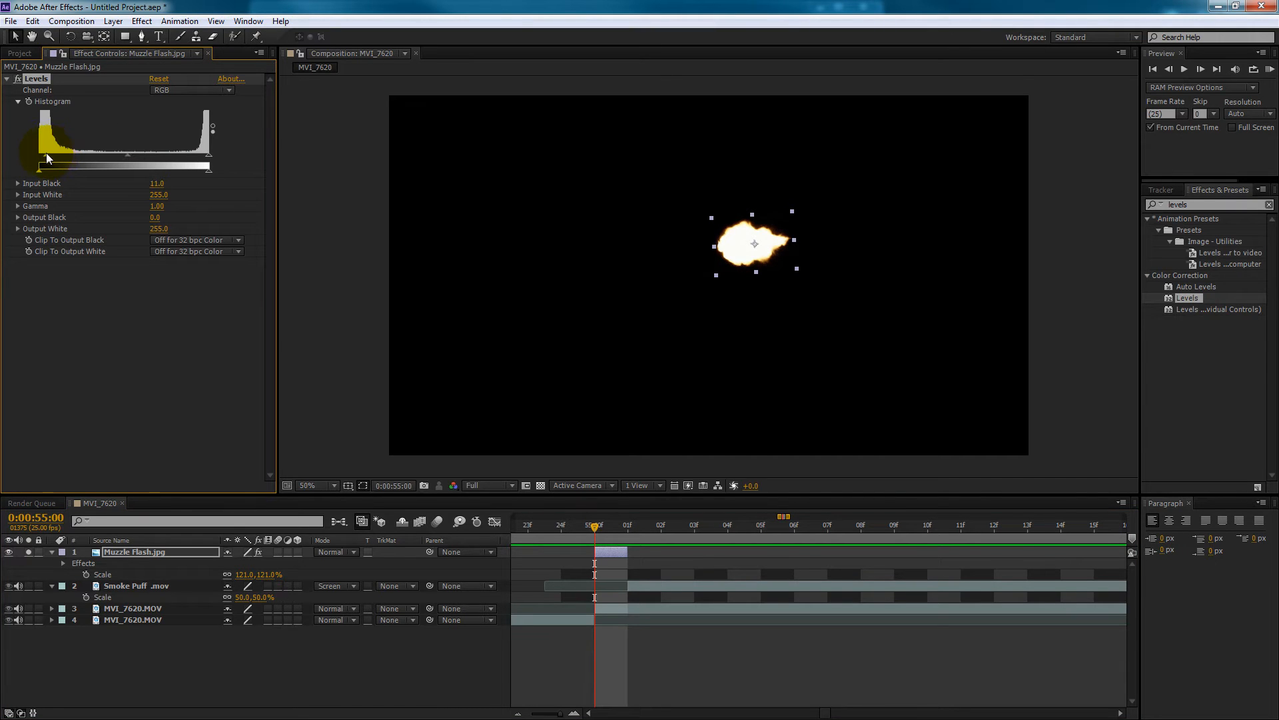
pyautogui.moveTo(52, 157); pyautogui.dragTo(54, 156)
pyautogui.click(772, 262)
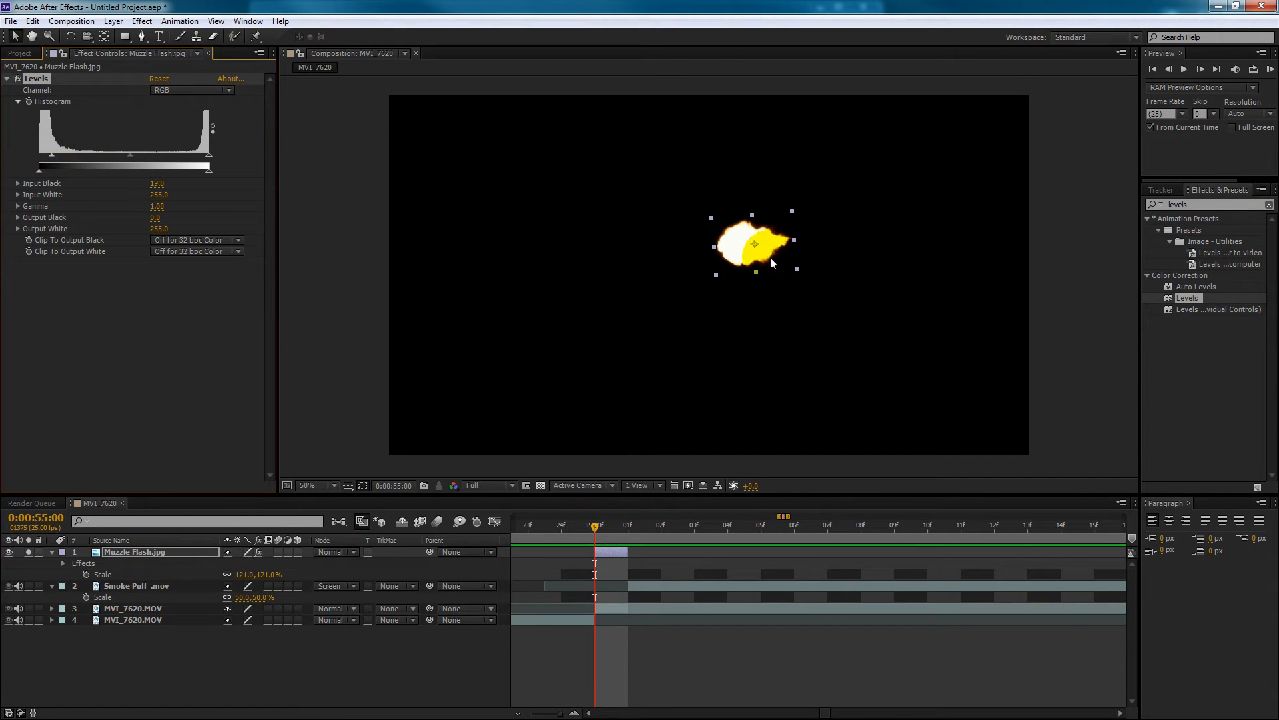
pyautogui.scroll(1, 810, 246)
pyautogui.scroll(1, 841, 277)
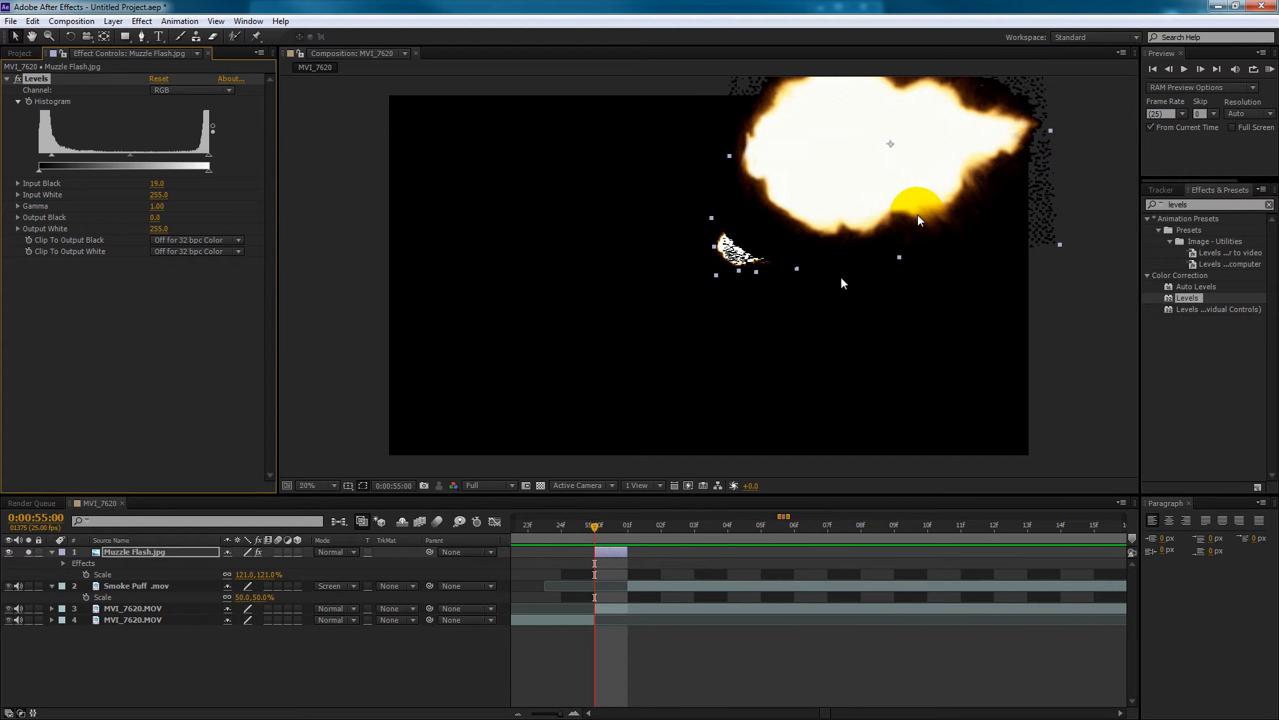
pyautogui.moveTo(52, 156)
pyautogui.mouseDown()
pyautogui.moveTo(220, 155)
pyautogui.moveTo(33, 157)
pyautogui.moveTo(67, 157)
pyautogui.moveTo(35, 160)
pyautogui.moveTo(50, 162)
pyautogui.mouseUp()
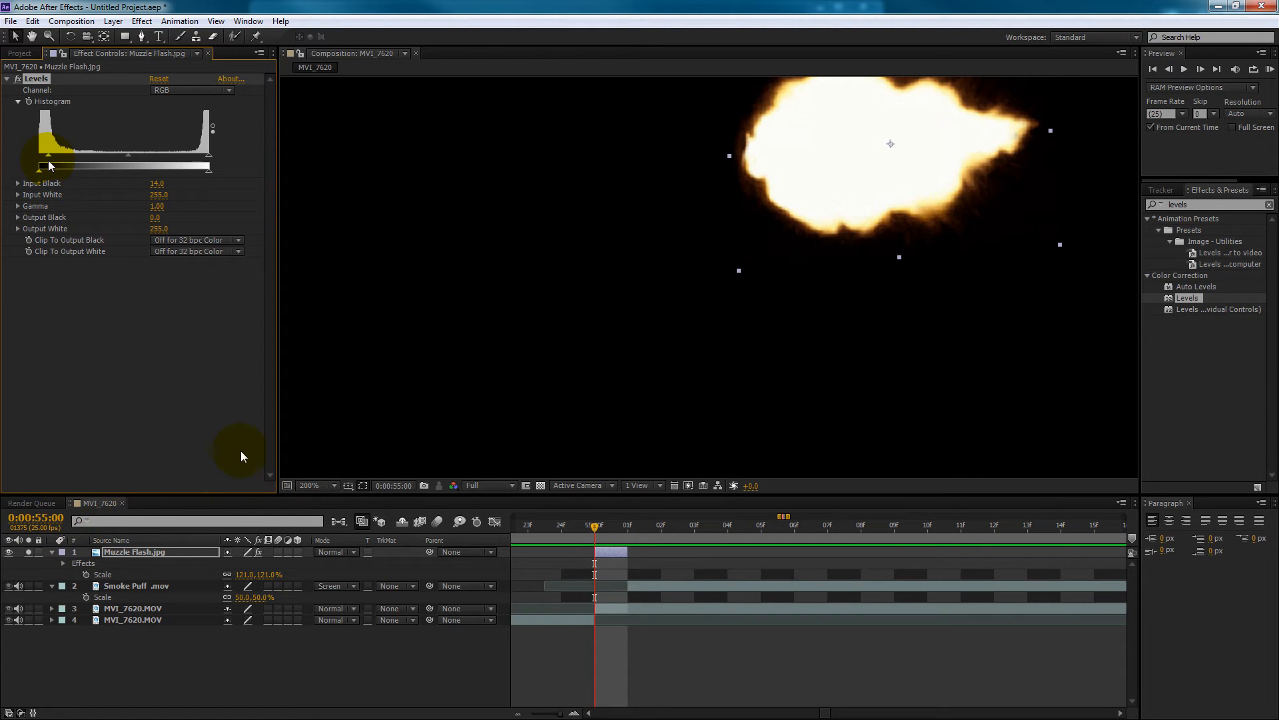
pyautogui.click(310, 485)
pyautogui.click(336, 246)
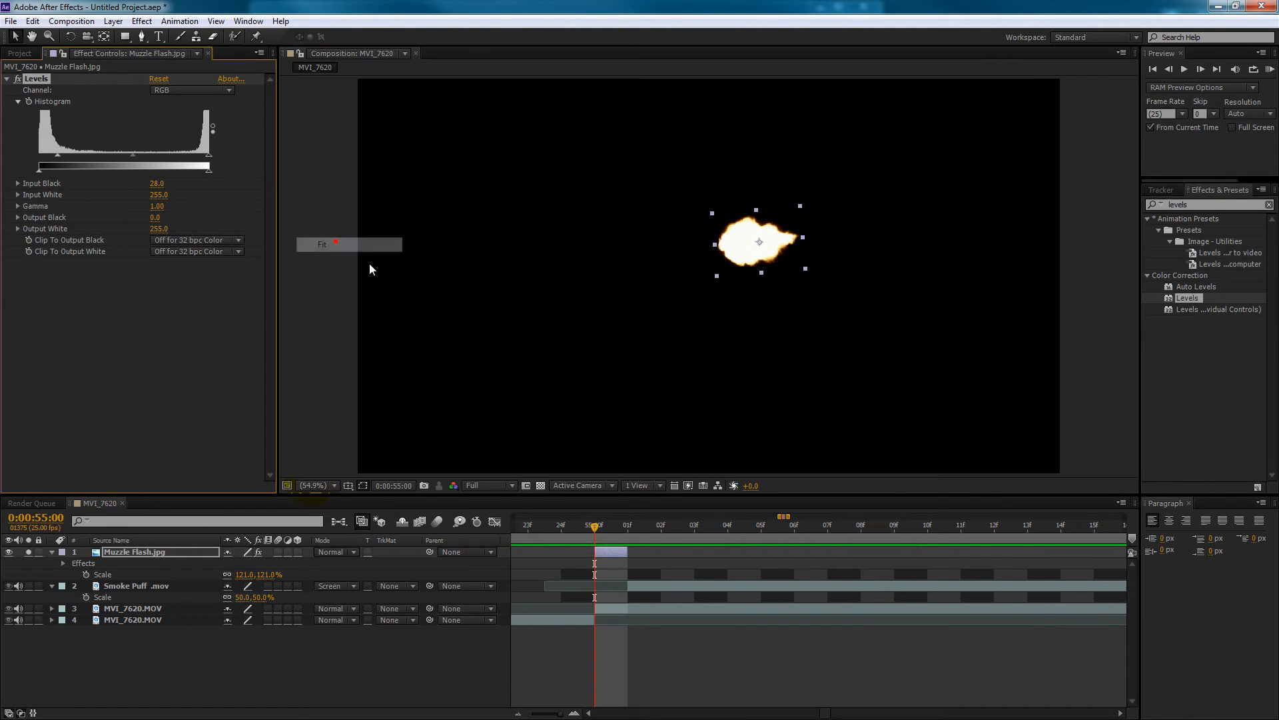
# - Turn off solo on the Muzzle Flash layer and set its blending mode to Add
pyautogui.click(29, 552)
pyautogui.click(29, 552)
pyautogui.click(321, 557)
pyautogui.click(409, 274)
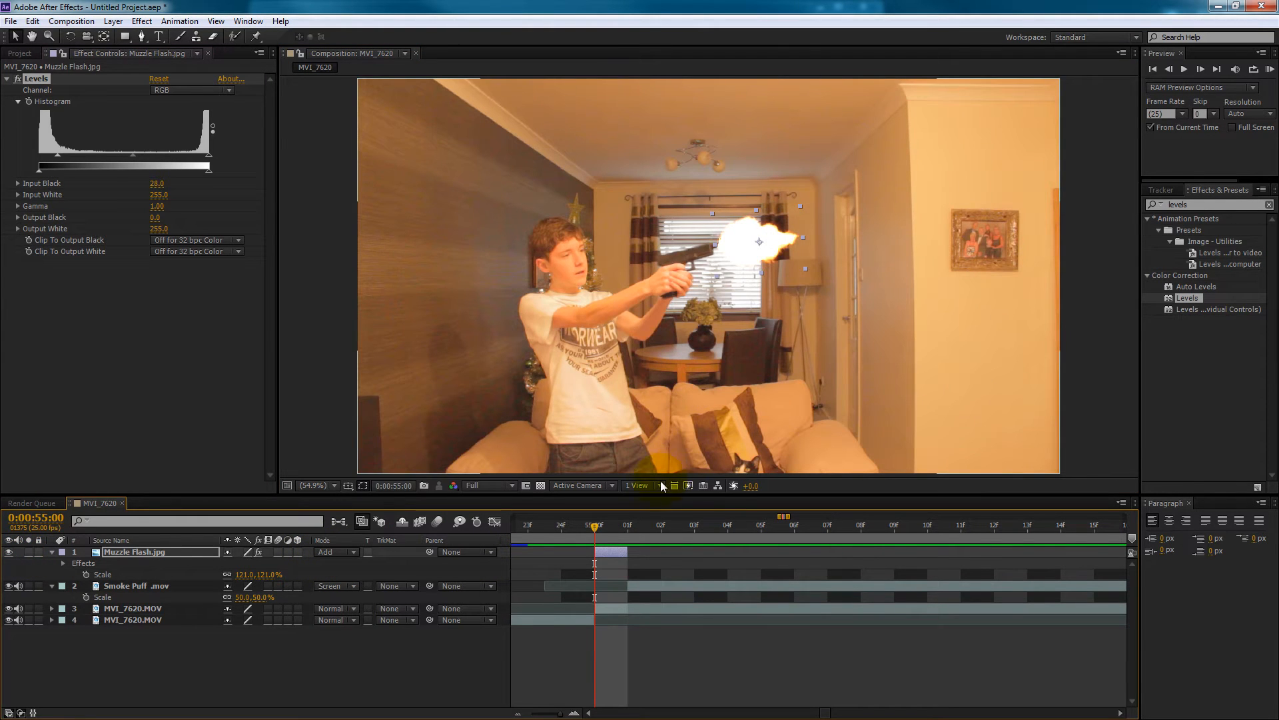
pyautogui.moveTo(615, 530); pyautogui.dragTo(684, 529)
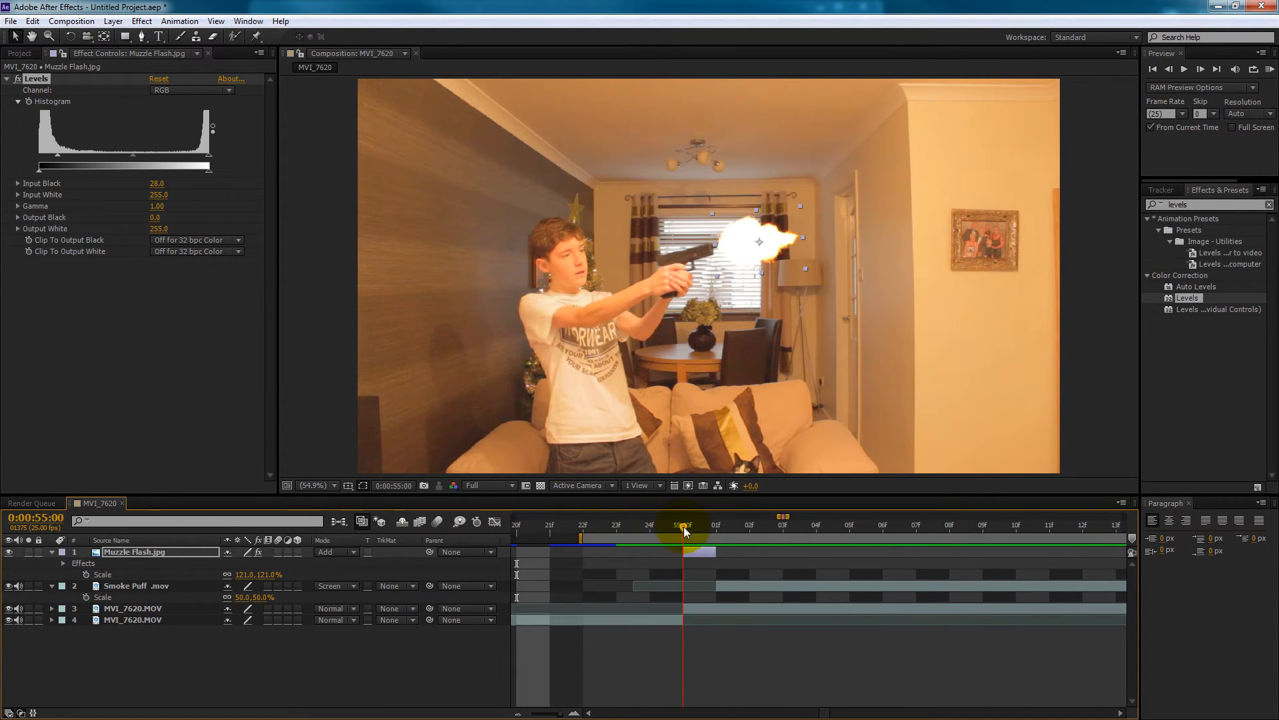
# - Duplicate the Muzzle Flash layer and apply the Glow effect to the upper copy
pyautogui.click(701, 556)
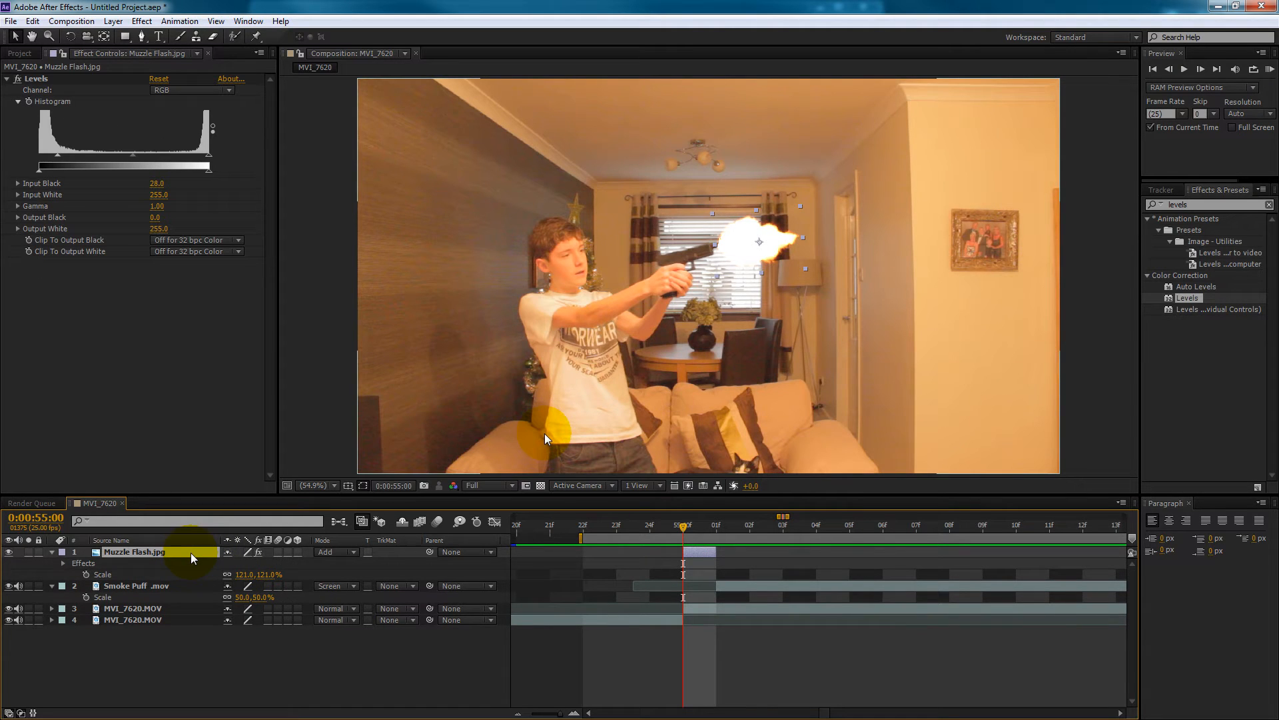
pyautogui.hotkey('ctrl', 'd')
pyautogui.doubleClick(1179, 204)
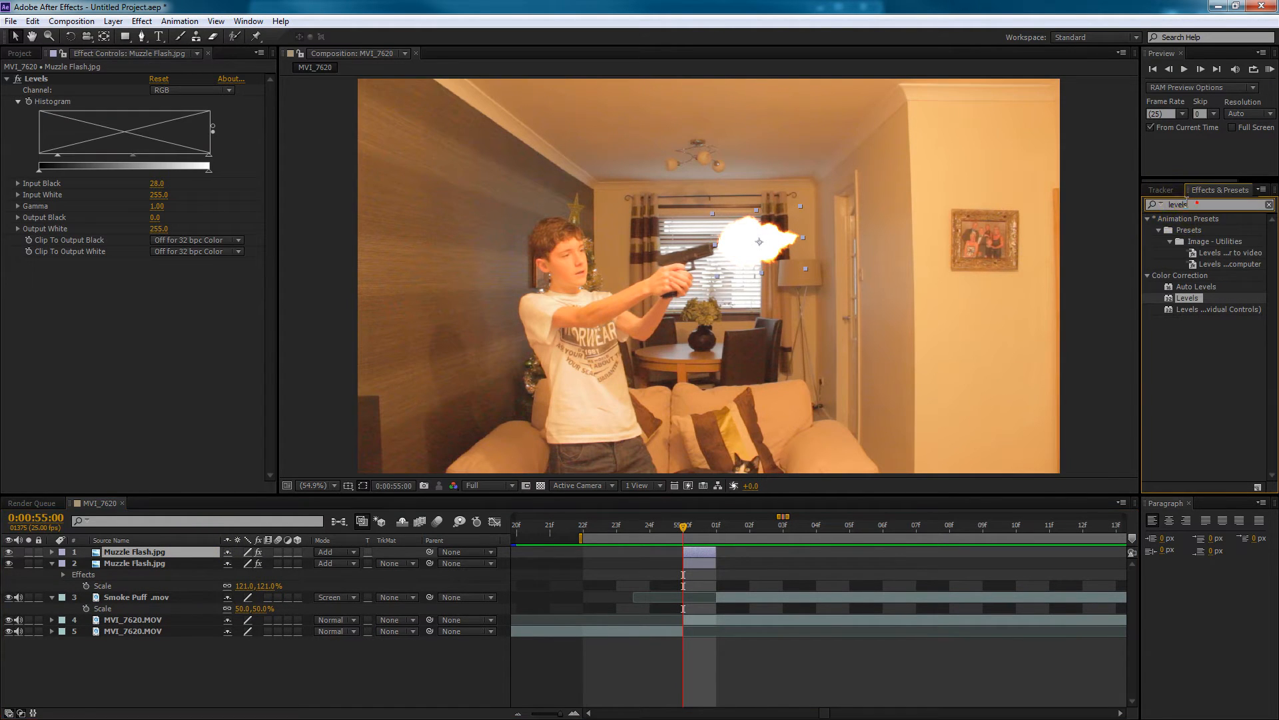
pyautogui.write('glow')
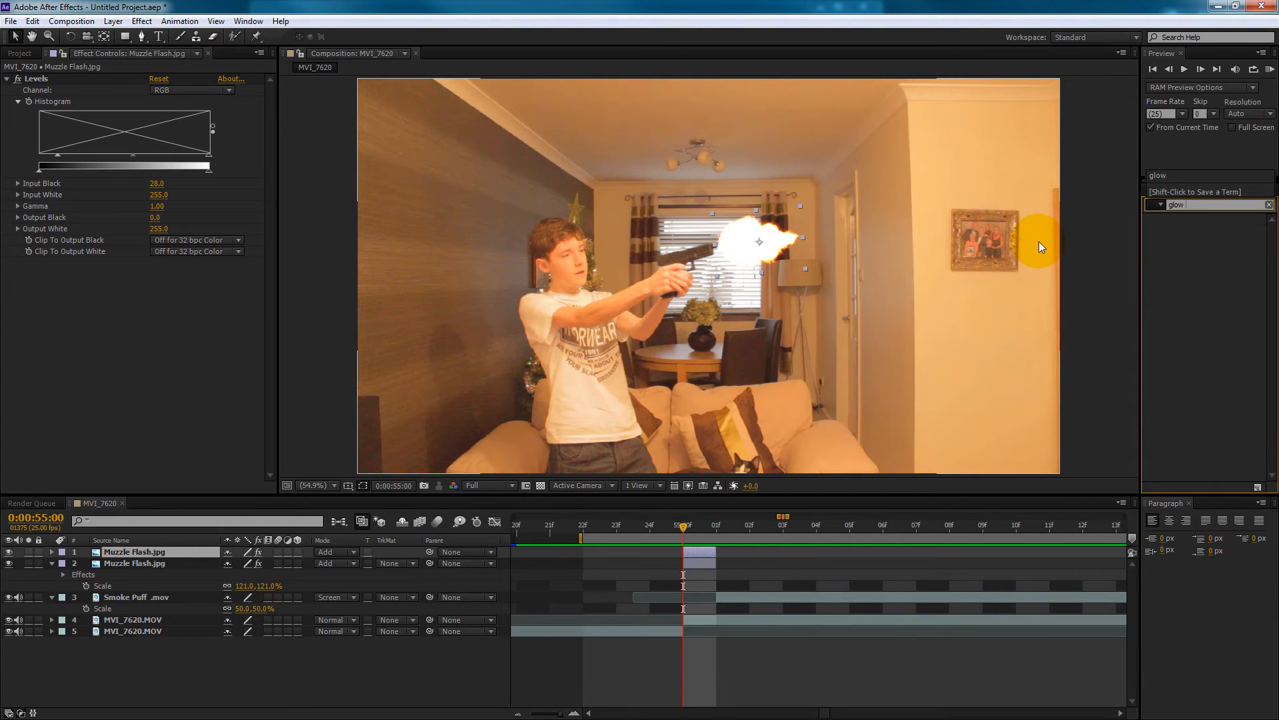
pyautogui.moveTo(1270, 242); pyautogui.dragTo(1273, 297)
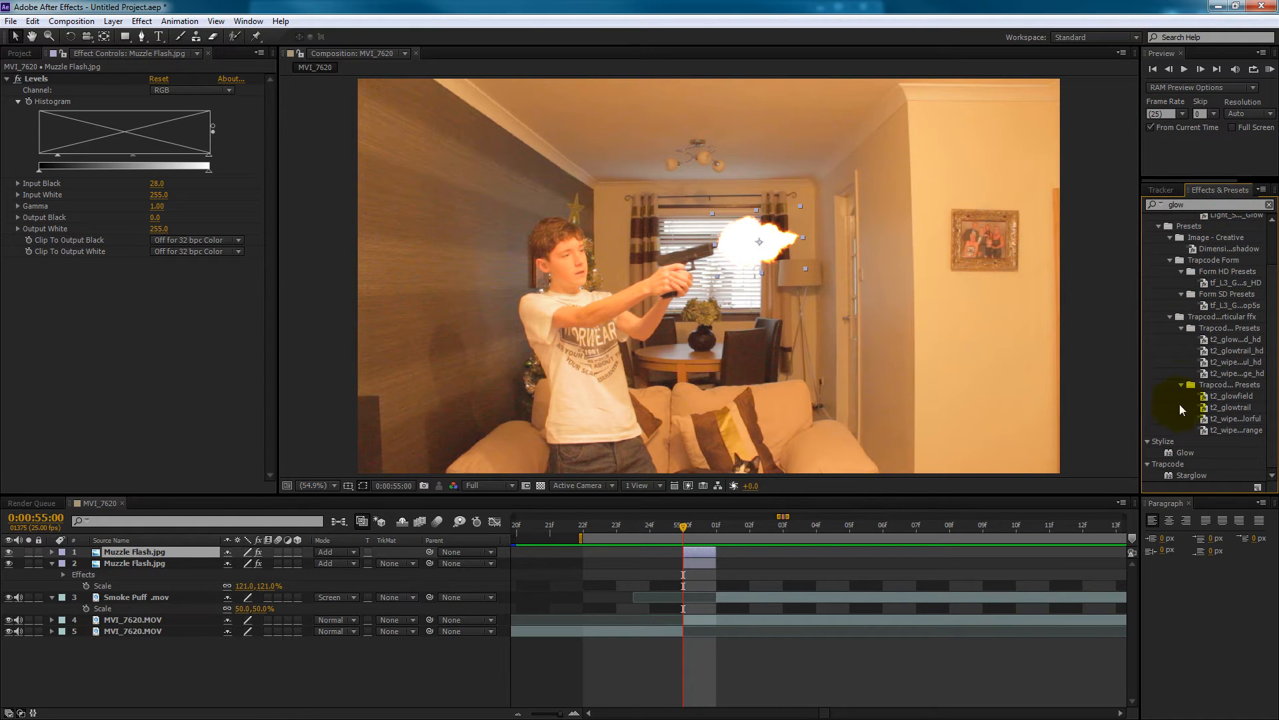
pyautogui.doubleClick(1191, 451)
pyautogui.hotkey('ctrl', 'z')
pyautogui.moveTo(1188, 453); pyautogui.dragTo(227, 543)
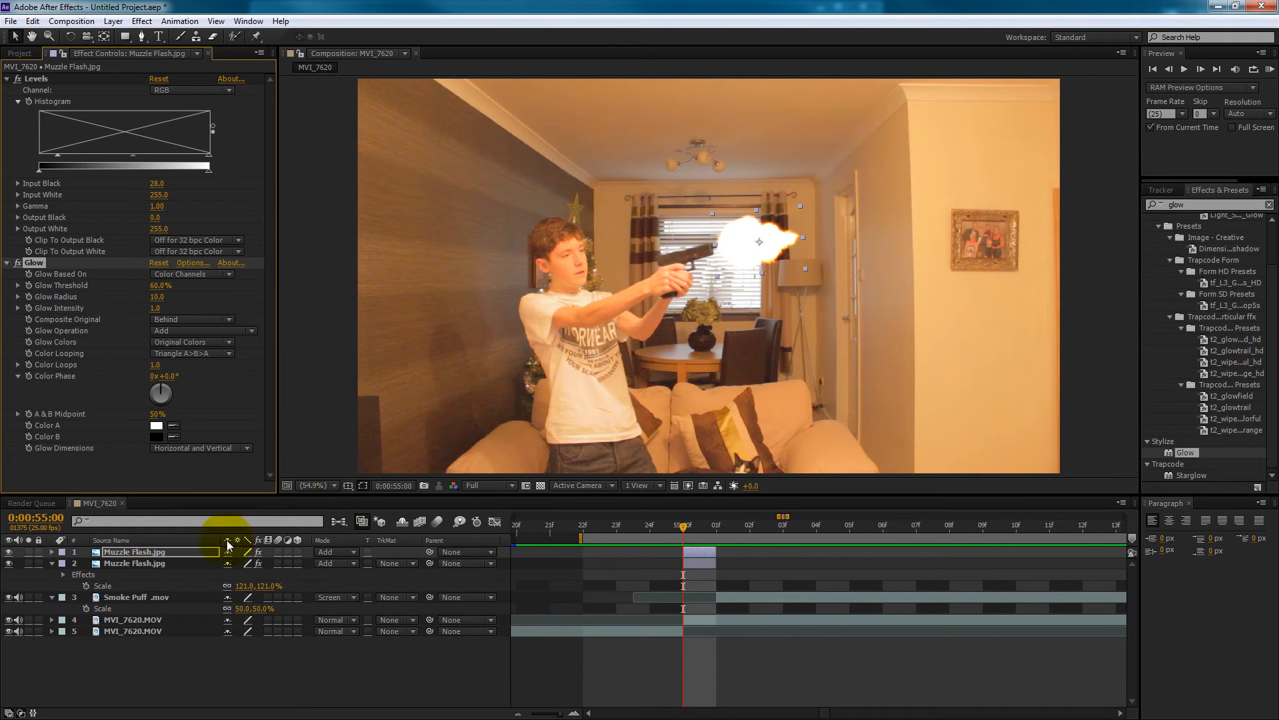
# - Move the Muzzle Flash copy with Glow below the other Muzzle Flash layer
pyautogui.click(573, 325)
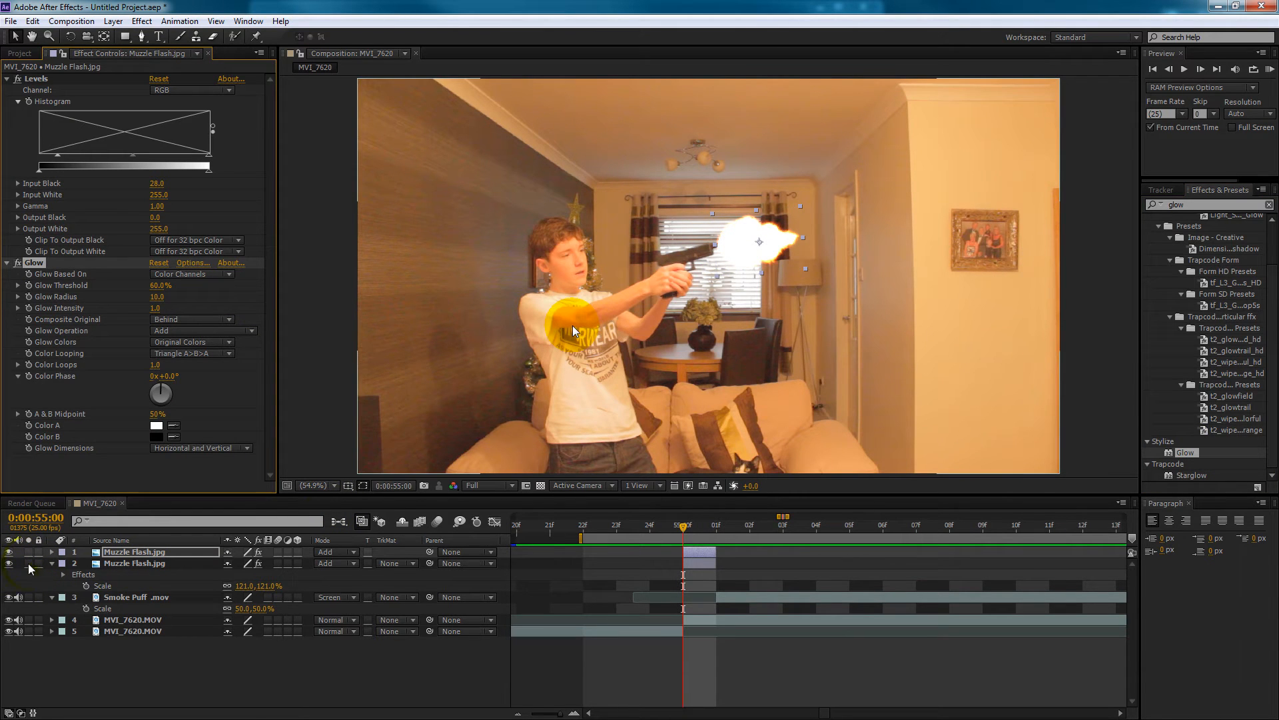
pyautogui.click(120, 554)
pyautogui.click(120, 553)
pyautogui.moveTo(120, 553); pyautogui.dragTo(122, 567)
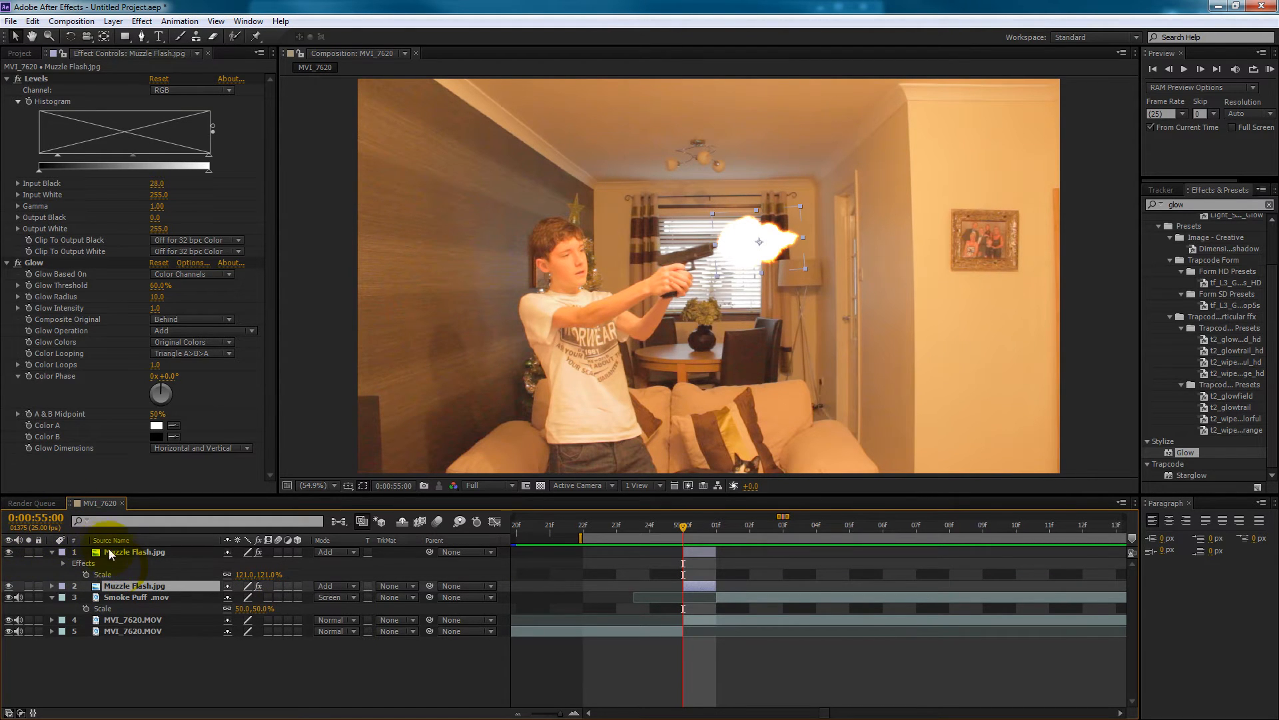
pyautogui.click(118, 551)
pyautogui.click(140, 586)
# - Solo the lower Muzzle Flash layer and compare its look with the Glow effect off and on
pyautogui.click(28, 585)
pyautogui.click(28, 585)
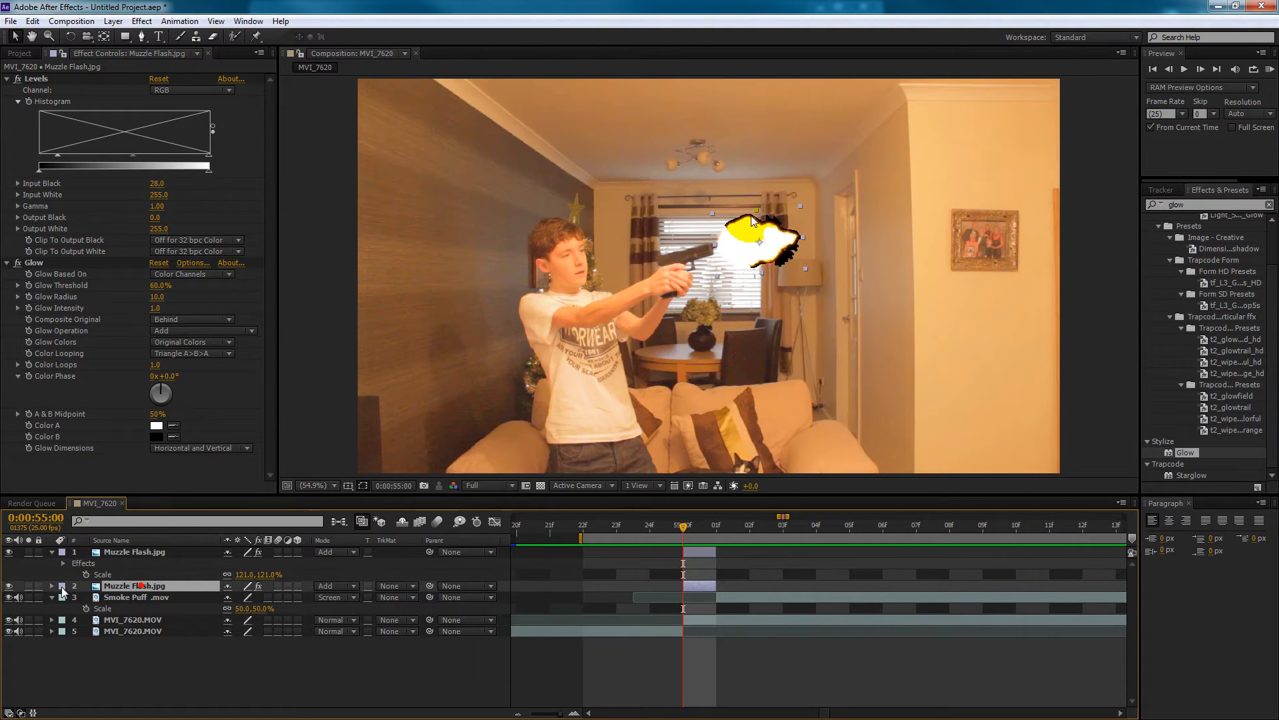
pyautogui.scroll(1, 779, 237)
pyautogui.click(20, 264)
pyautogui.click(19, 263)
pyautogui.click(19, 263)
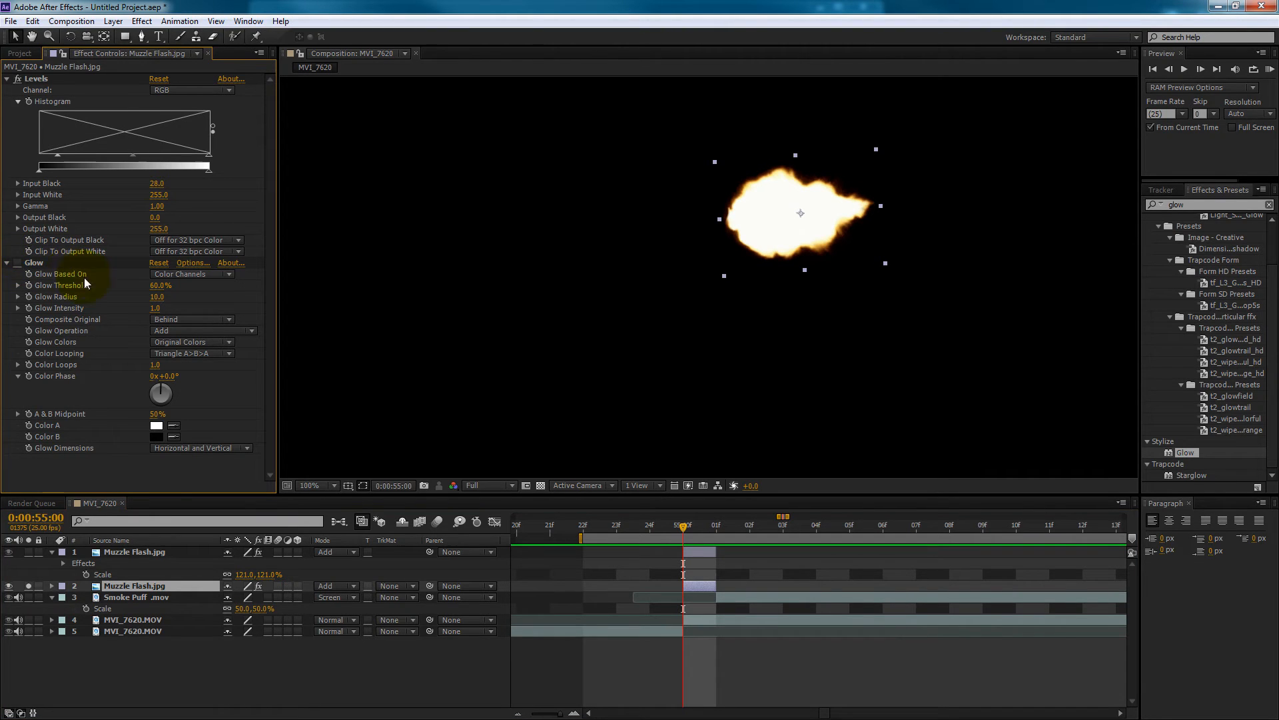
pyautogui.click(20, 263)
# - Unsolo the lower Muzzle Flash layer and set its Glow Threshold to 32.9%, Glow Radius to 135 and Glow Intensity to 1.1
pyautogui.moveTo(155, 285); pyautogui.dragTo(194, 307)
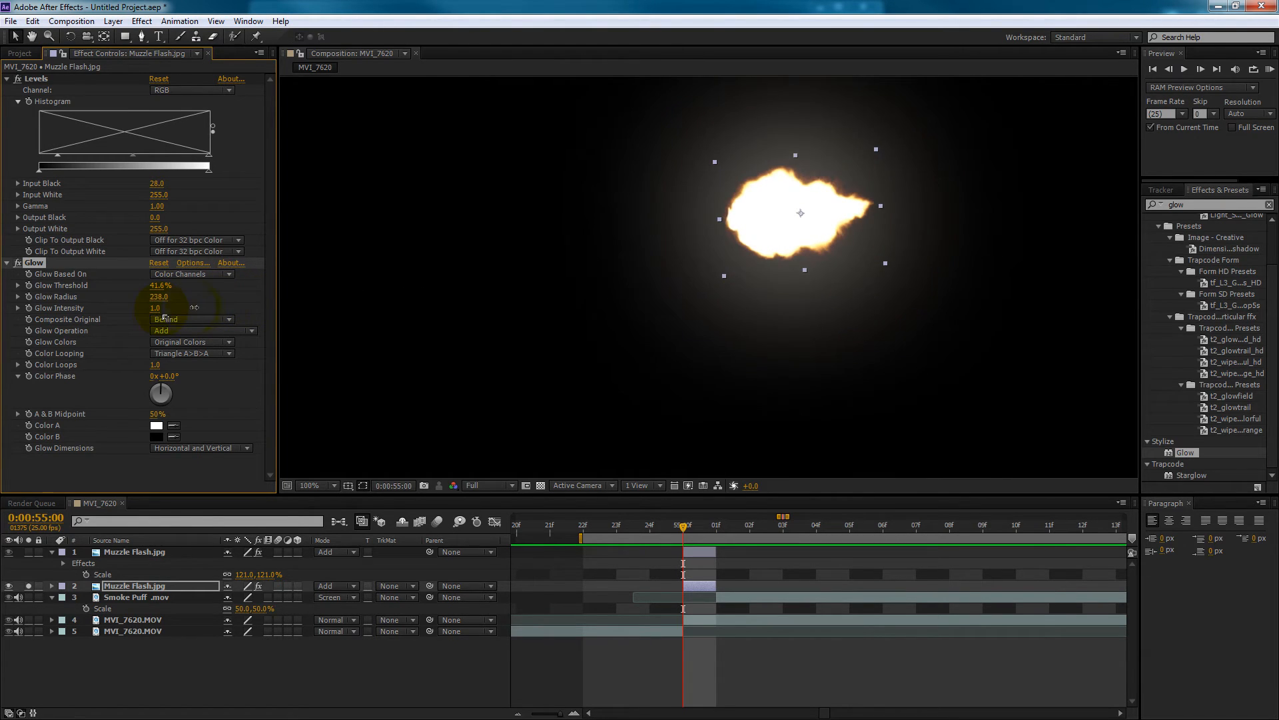
pyautogui.click(29, 585)
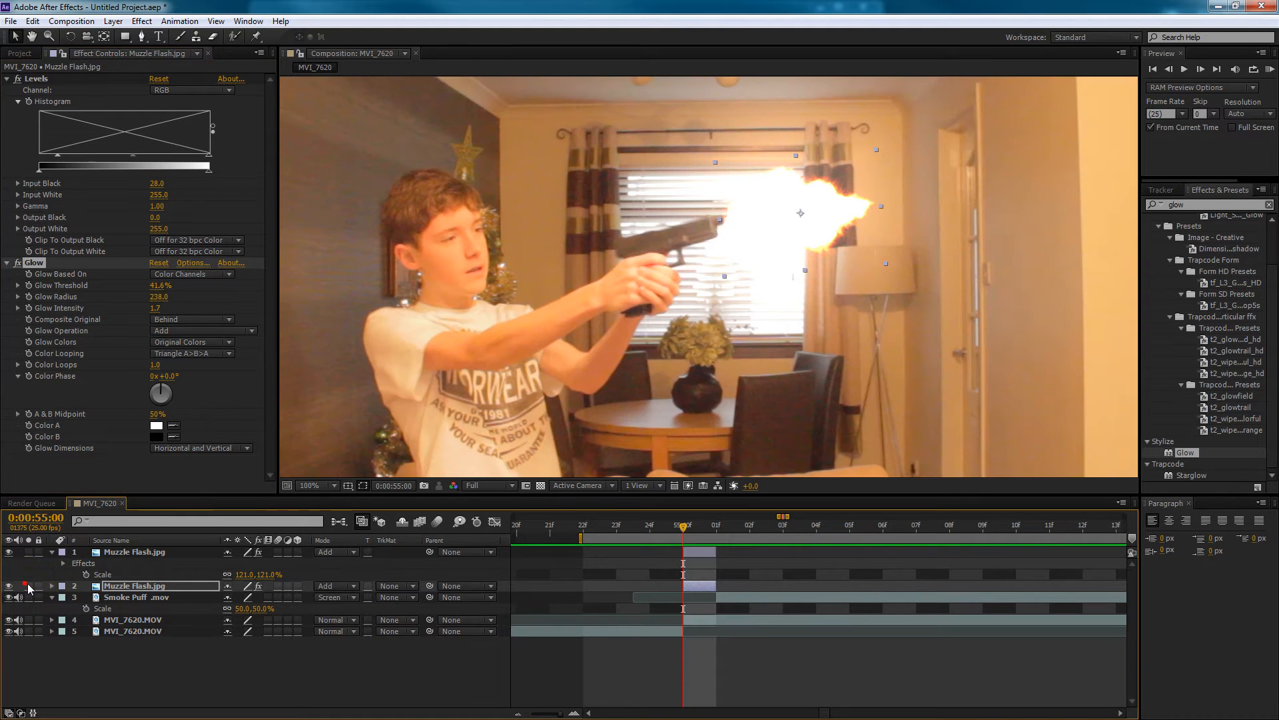
pyautogui.scroll(-1, 770, 248)
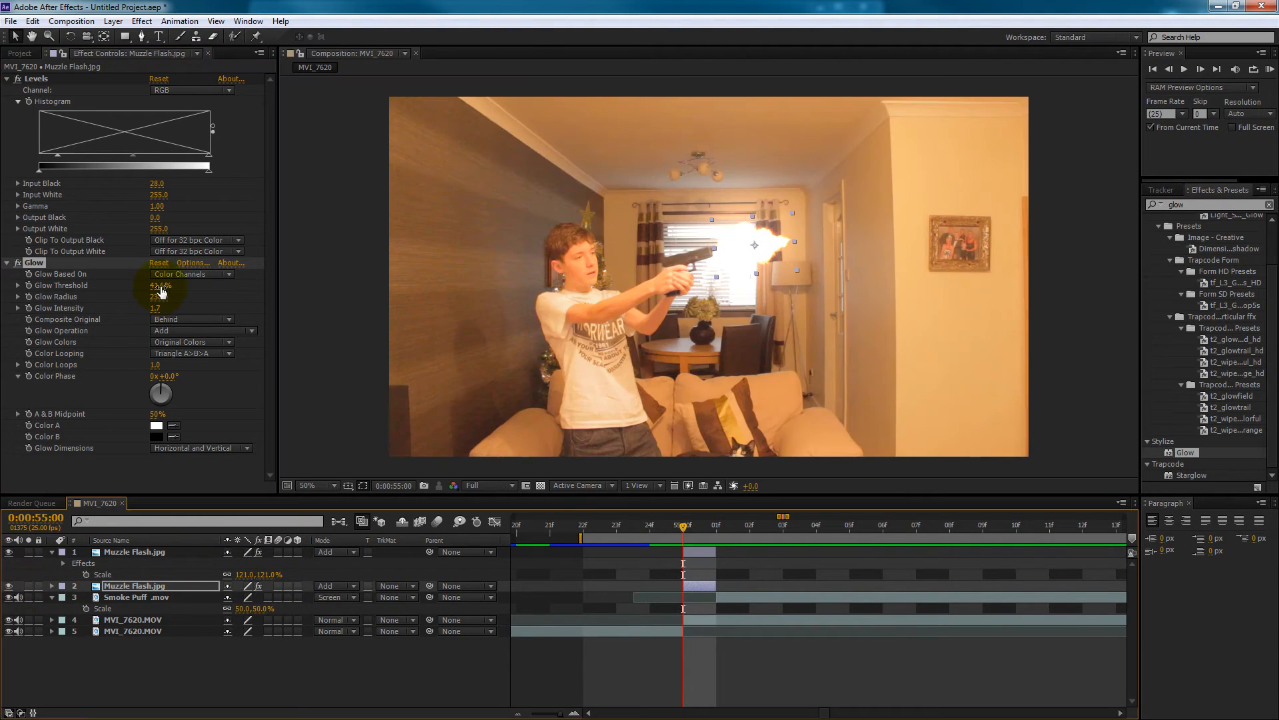
pyautogui.moveTo(160, 286); pyautogui.dragTo(126, 287)
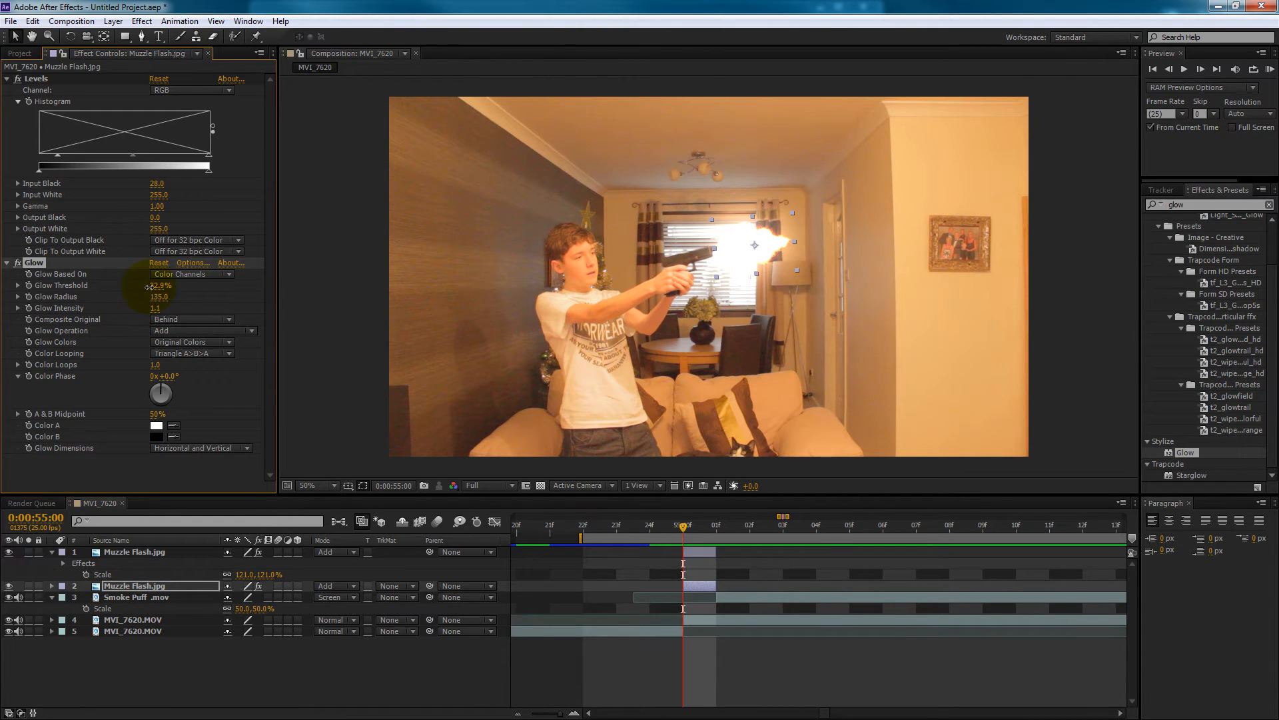
pyautogui.click(18, 263)
pyautogui.click(18, 263)
# - Reduce the opacity of the lower Muzzle Flash layer to 72%
pyautogui.click(130, 586)
pyautogui.press('t')
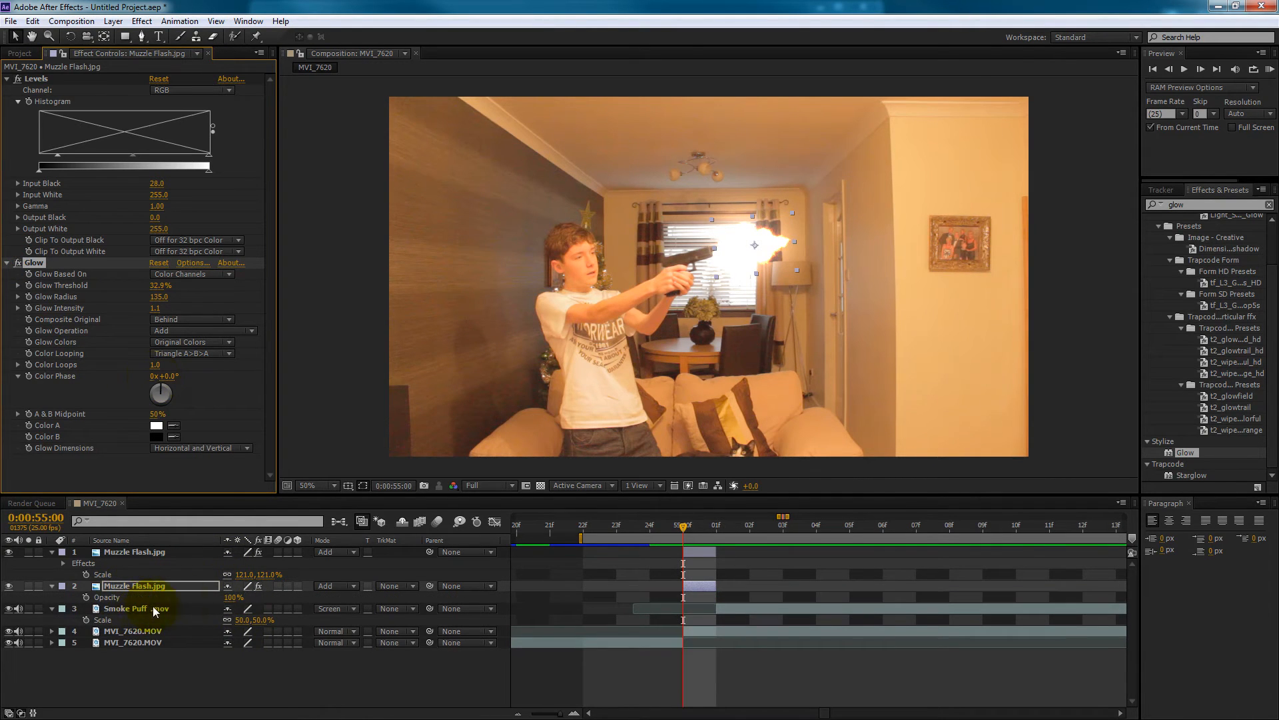
pyautogui.moveTo(234, 598); pyautogui.dragTo(147, 606)
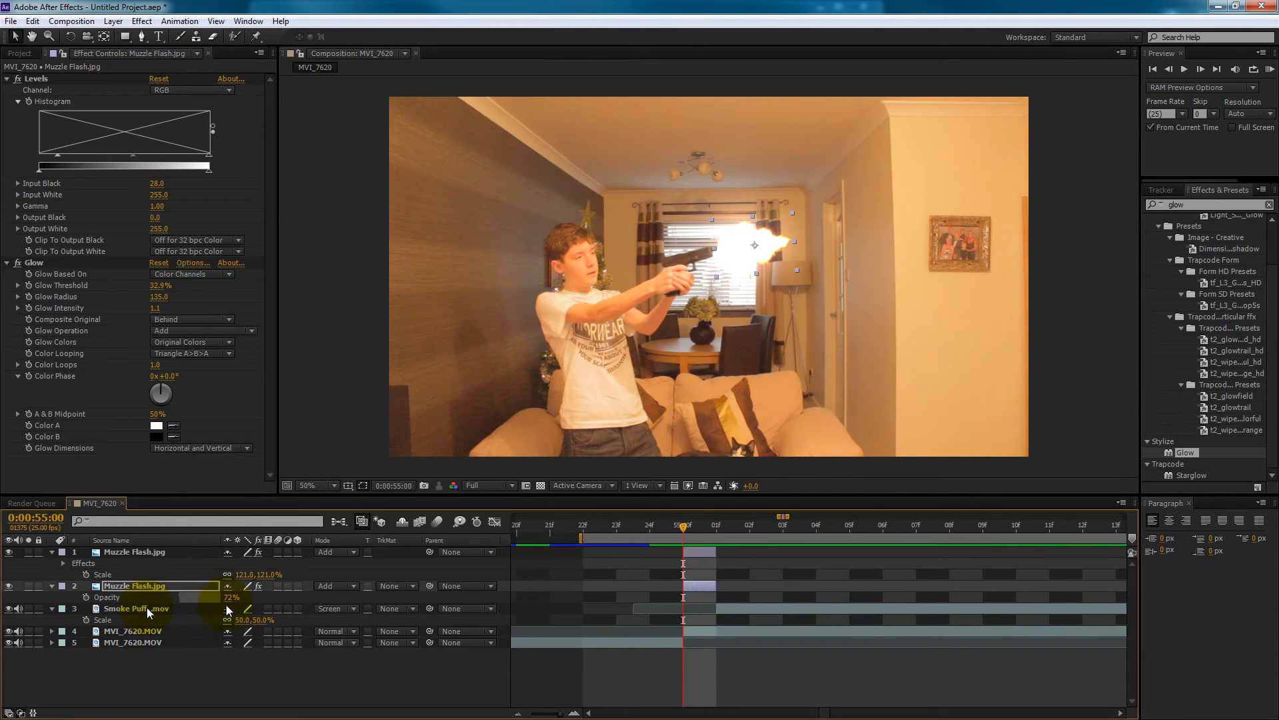
pyautogui.click(146, 551)
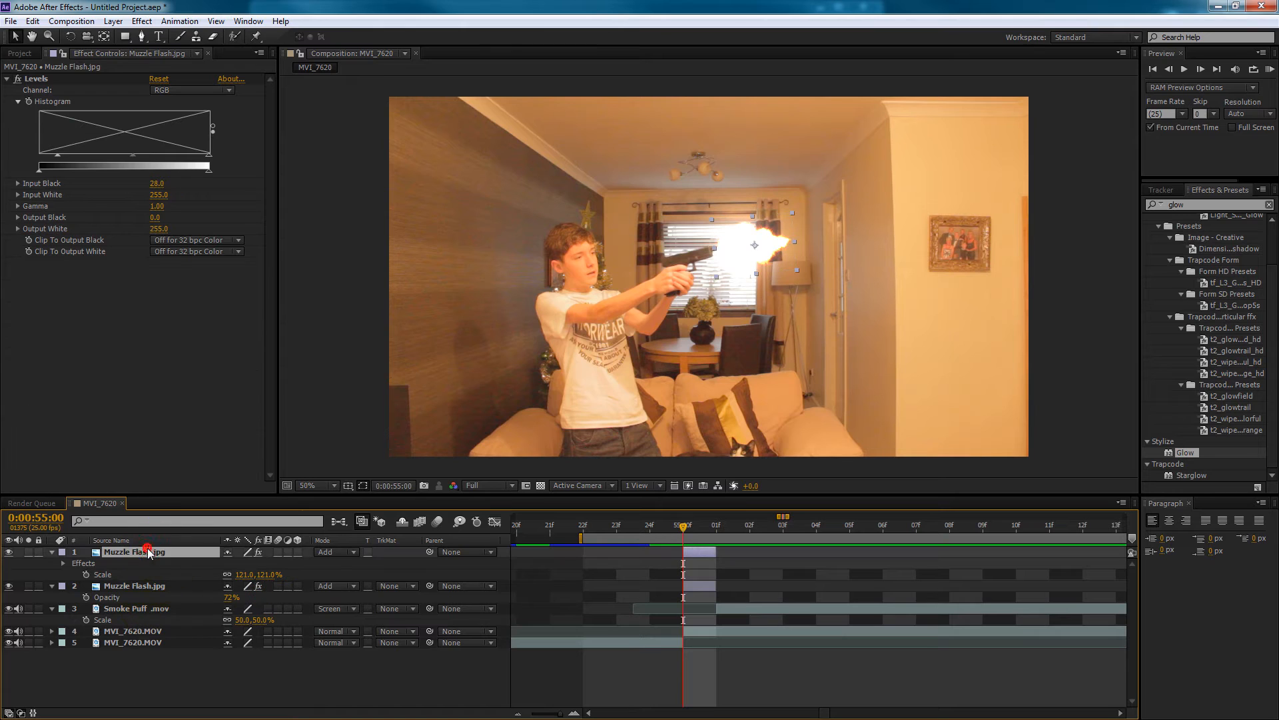
pyautogui.moveTo(149, 542); pyautogui.dragTo(152, 541)
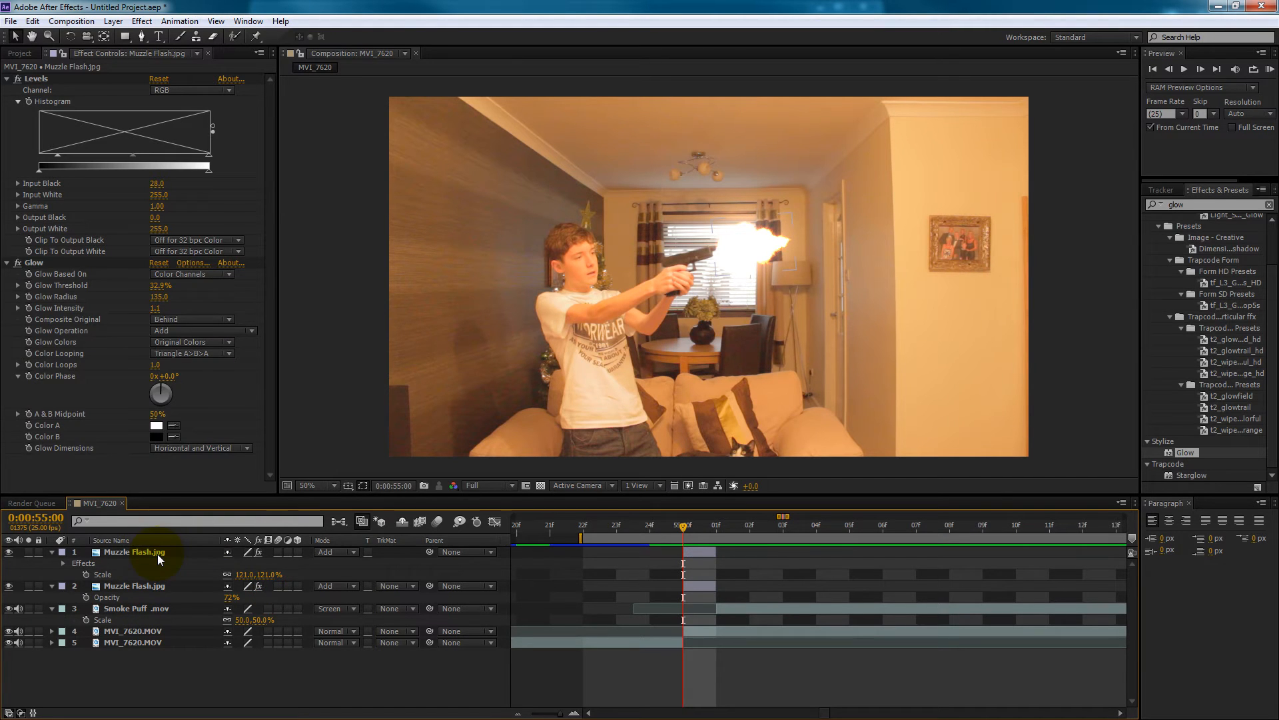
pyautogui.hotkey('ctrl', 'z')
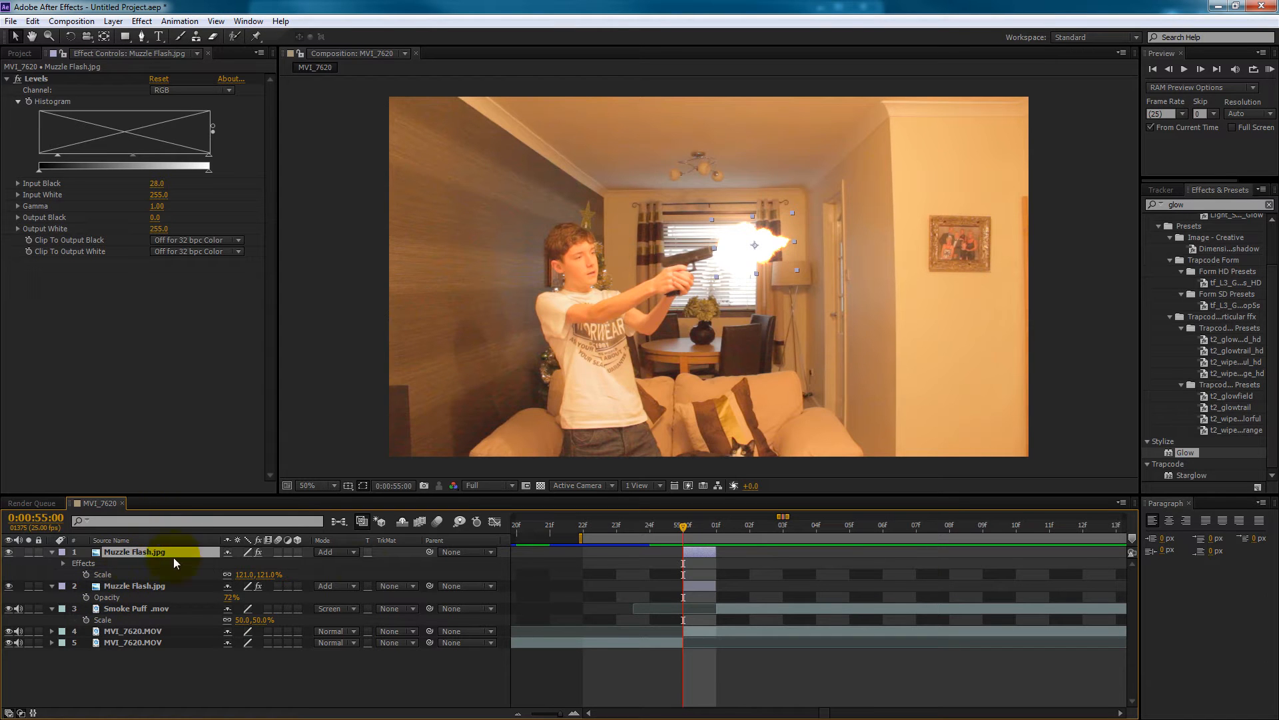
pyautogui.moveTo(626, 551); pyautogui.dragTo(706, 551)
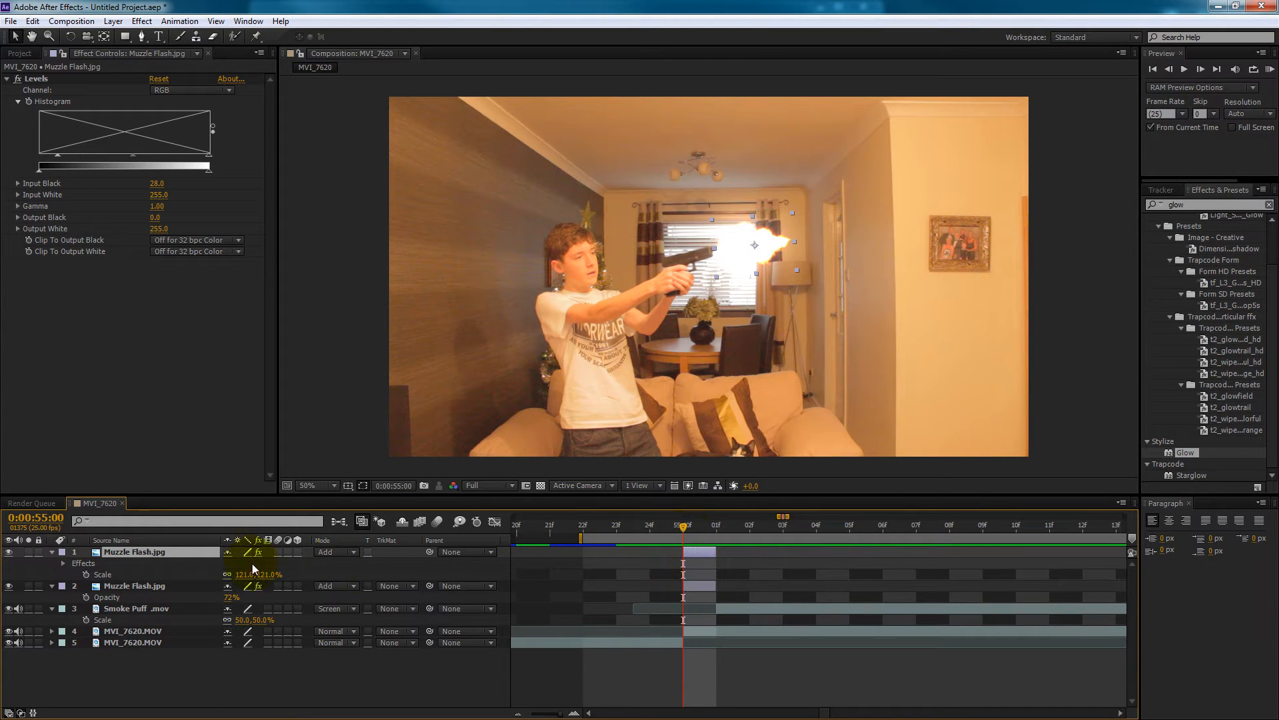
# - Inspect the upper Muzzle Flash layer's edges up close by briefly soloing it
pyautogui.scroll(2, 765, 230)
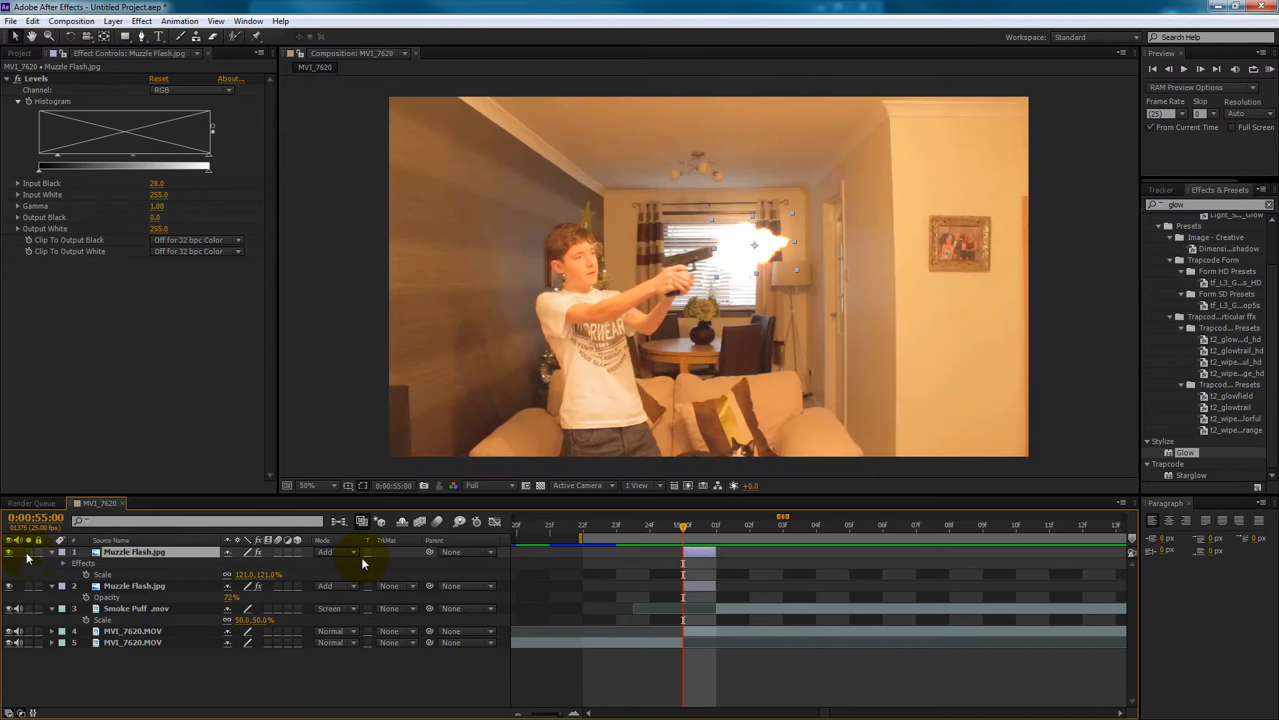
pyautogui.click(28, 551)
pyautogui.click(28, 552)
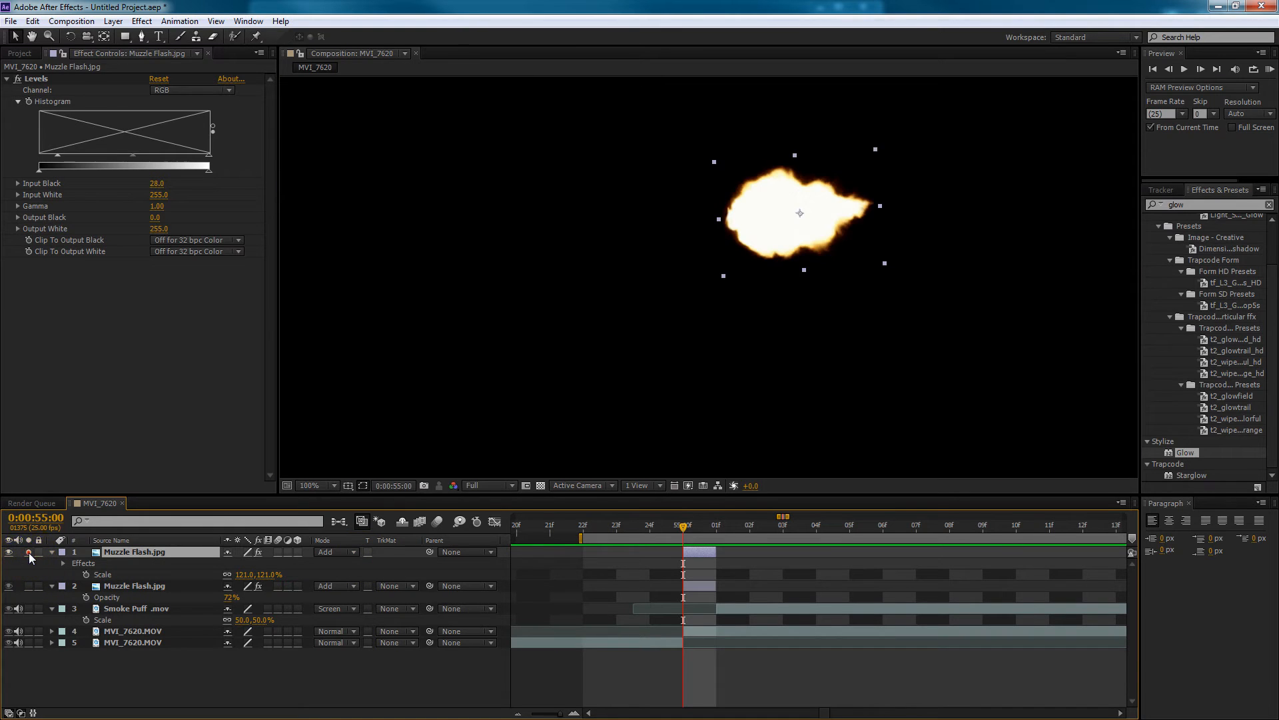
# - Find the Gaussian Blur effect, apply it to the upper Muzzle Flash layer and set its Blurriness to 1.1
pyautogui.click(1203, 197)
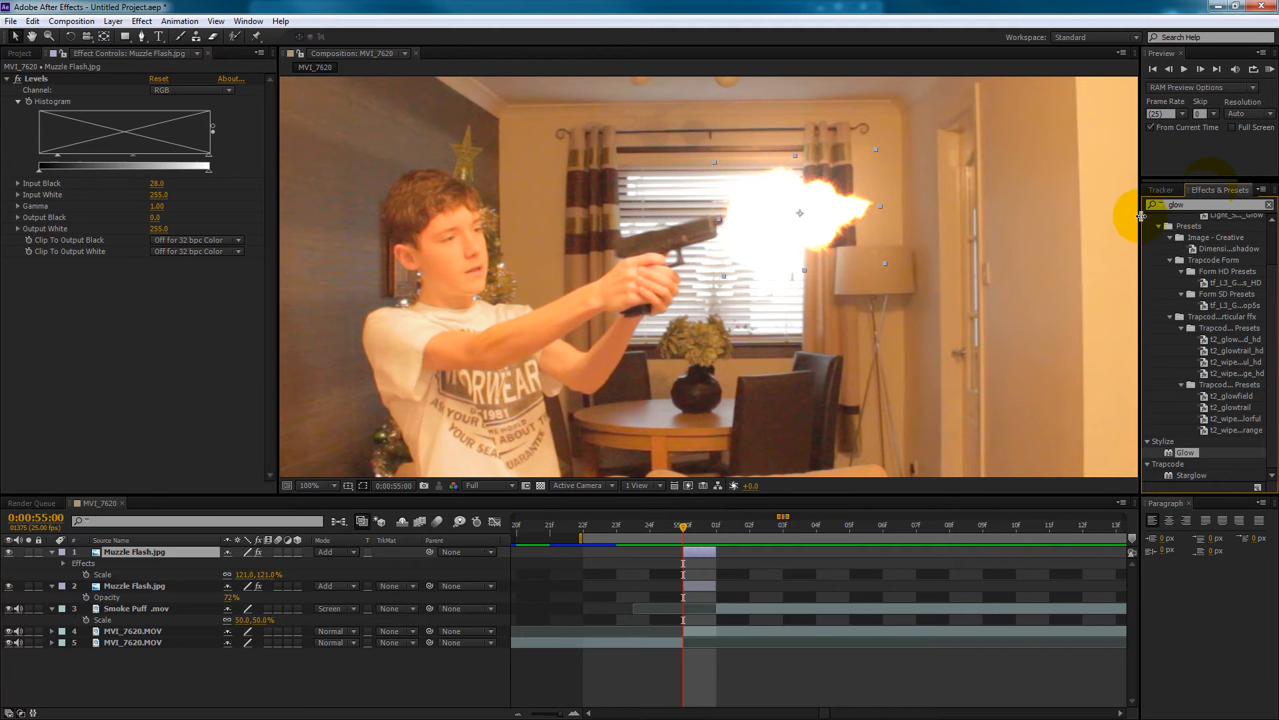
pyautogui.click(1189, 201)
pyautogui.click(1213, 190)
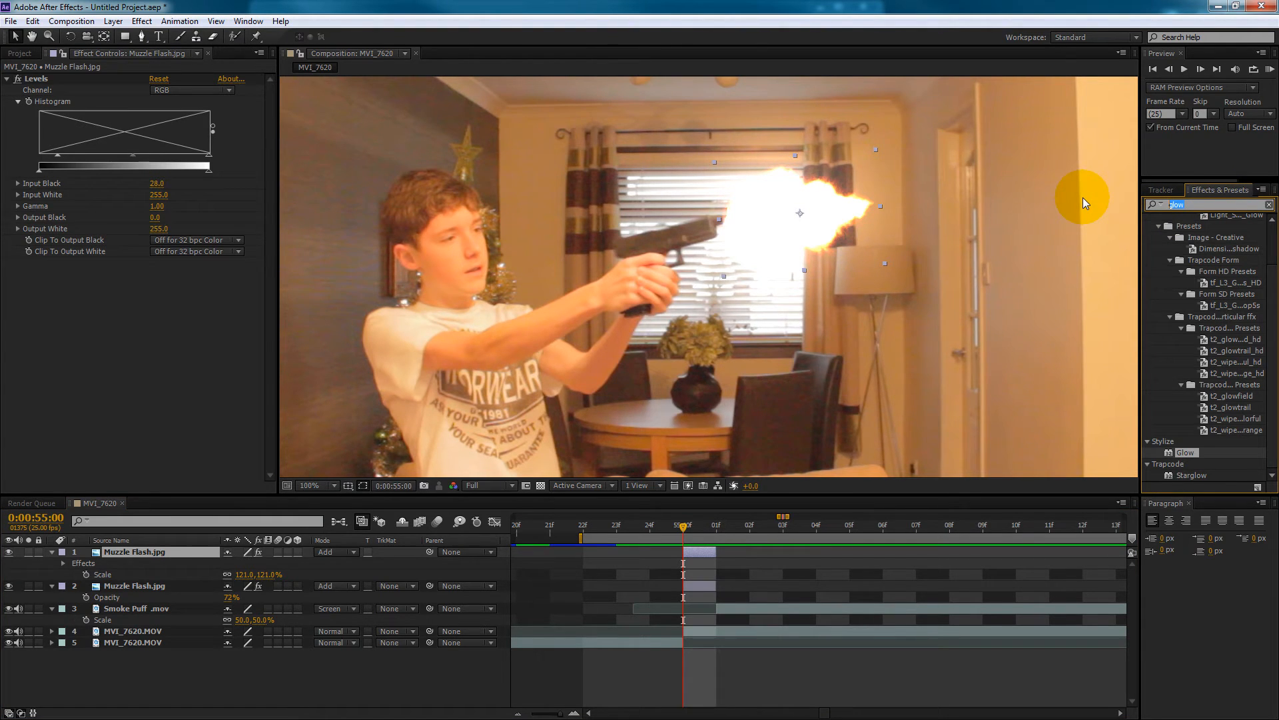
pyautogui.write('gau')
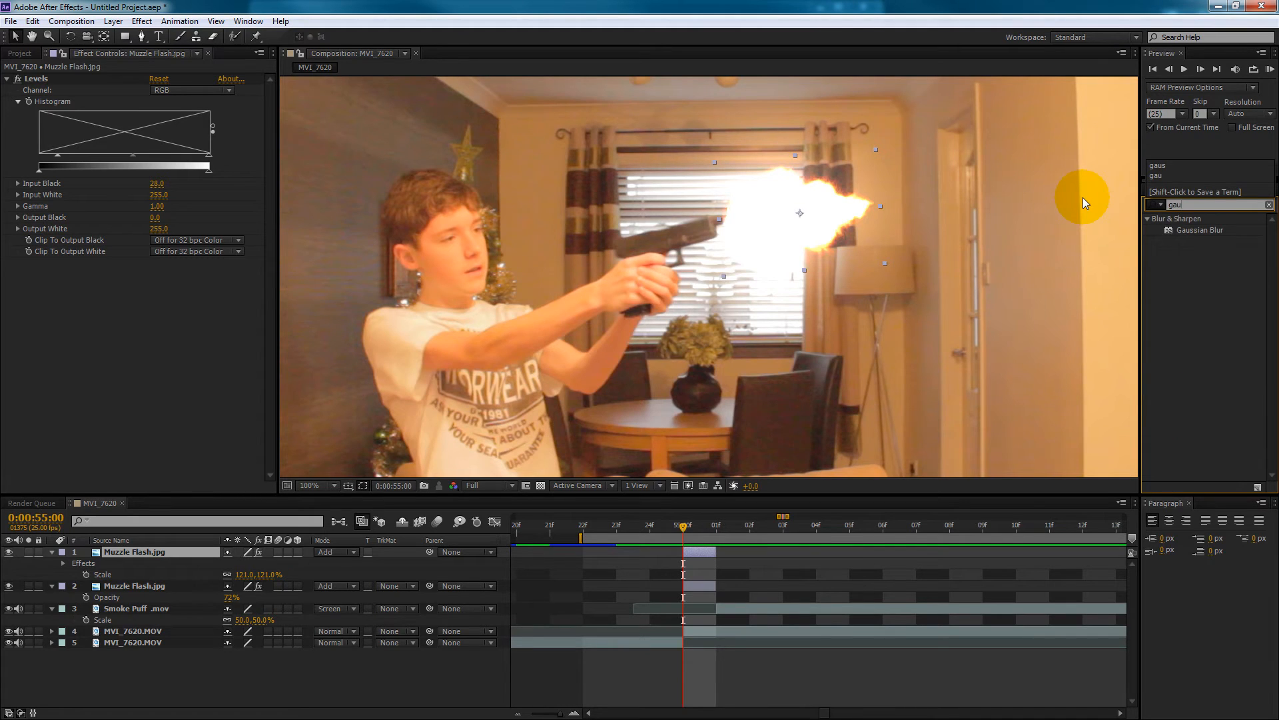
pyautogui.click(1221, 229)
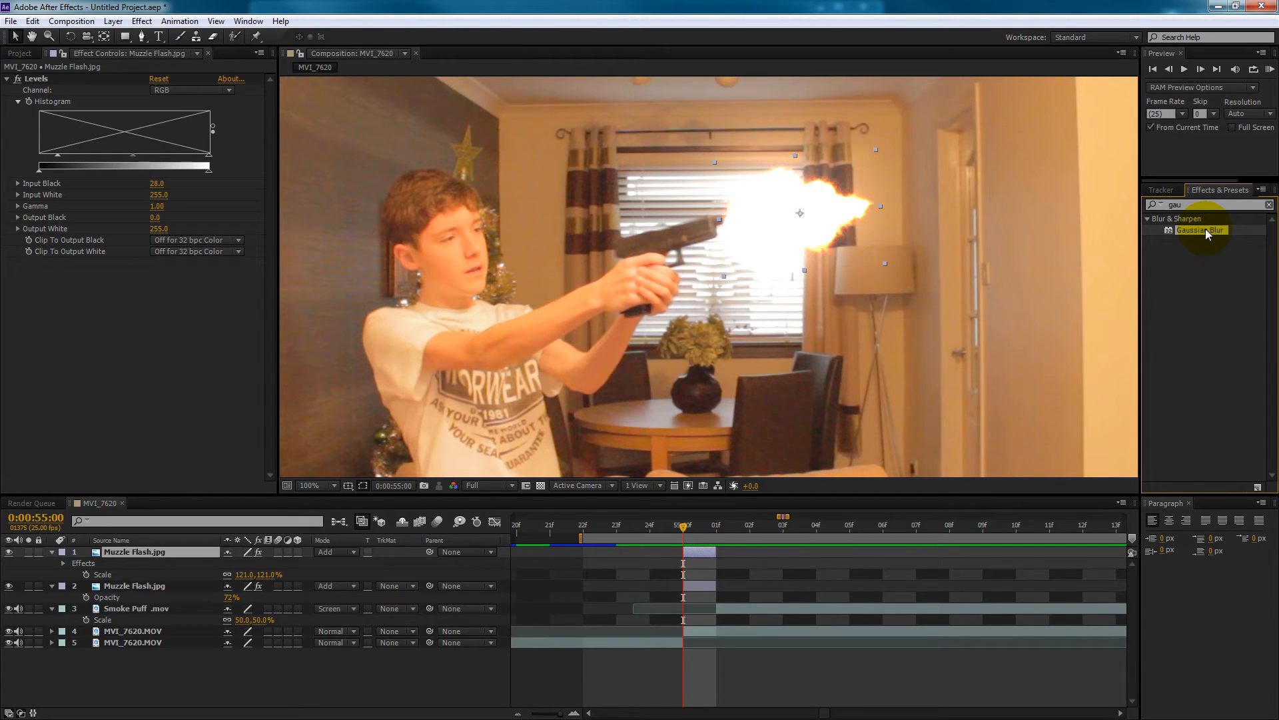
pyautogui.doubleClick(1205, 229)
pyautogui.moveTo(151, 280)
pyautogui.mouseDown()
pyautogui.moveTo(195, 275)
pyautogui.moveTo(159, 280)
pyautogui.moveTo(183, 278)
pyautogui.moveTo(170, 278)
pyautogui.mouseUp()
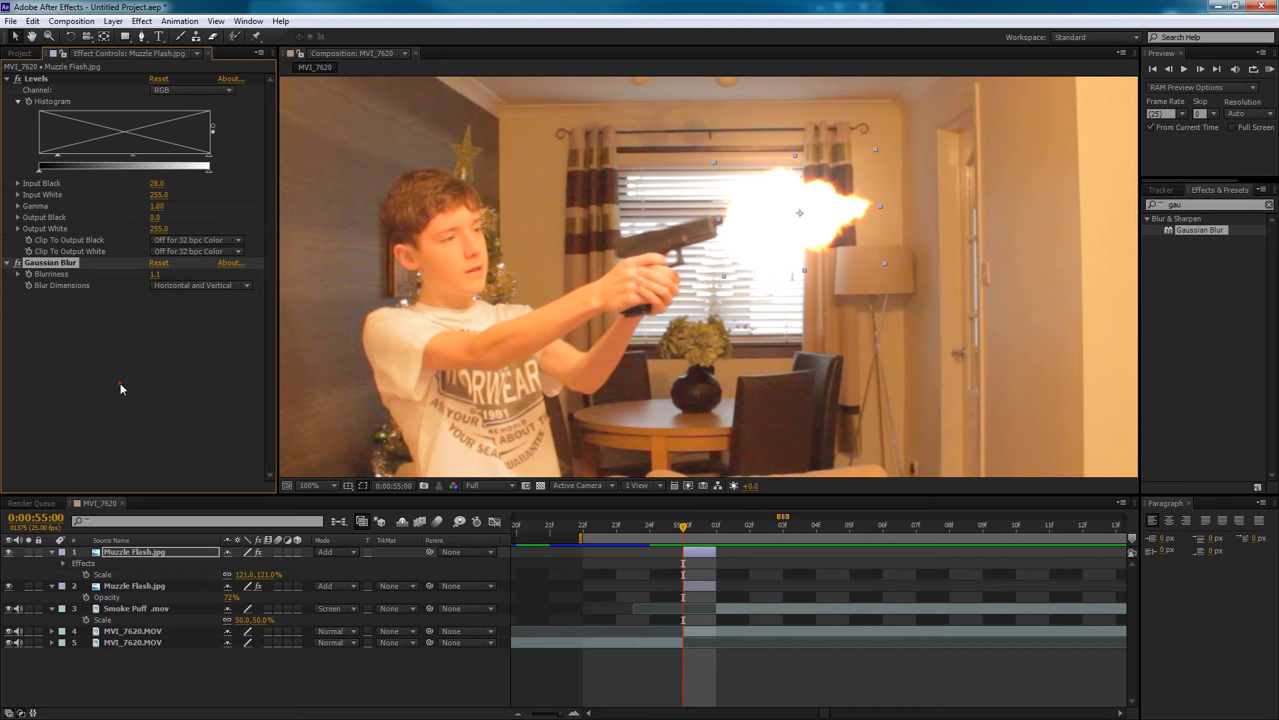
# - Raise the upper Muzzle Flash layer's Gaussian Blur Blurriness to 5.3 and fit the whole frame in the viewer
pyautogui.click(123, 388)
pyautogui.moveTo(152, 273); pyautogui.dragTo(117, 290)
pyautogui.click(310, 485)
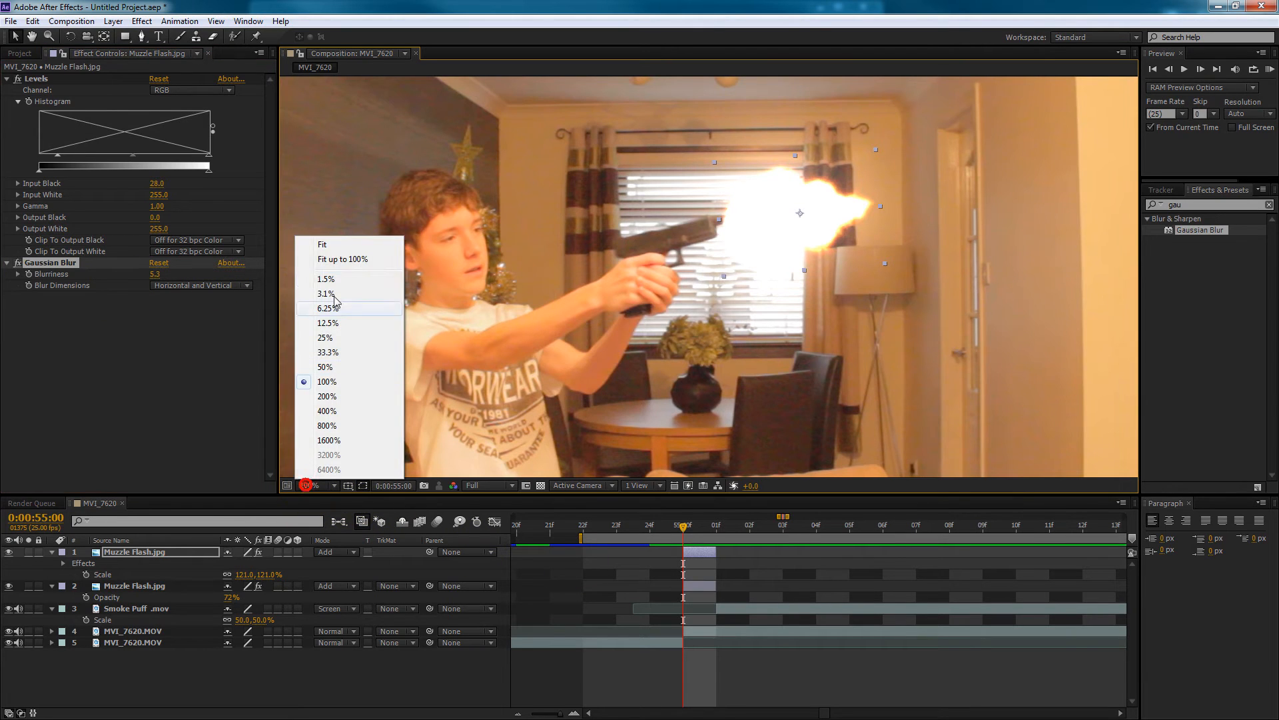
pyautogui.click(333, 246)
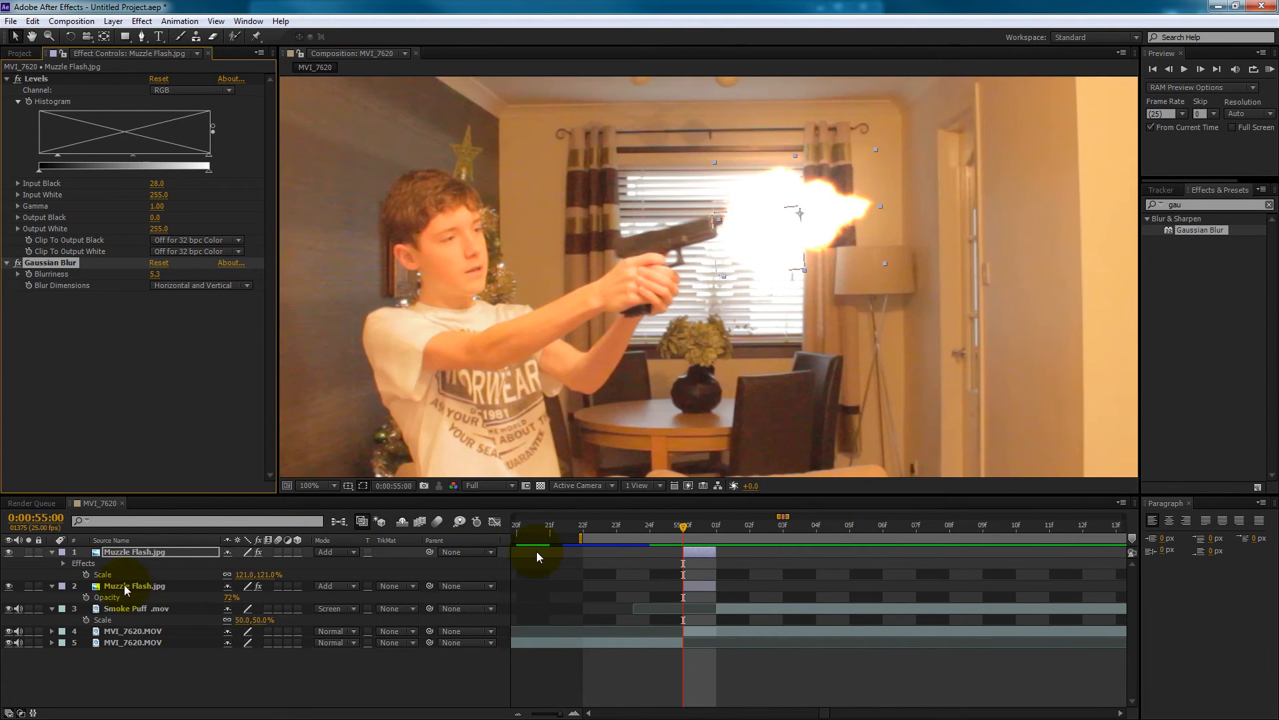
# - Set the lower Muzzle Flash layer's Glow Threshold to 37.6%, Glow Radius to 93 and Glow Intensity to 1.2
pyautogui.click(124, 585)
pyautogui.moveTo(160, 298)
pyautogui.mouseDown()
pyautogui.moveTo(125, 296)
pyautogui.moveTo(157, 285)
pyautogui.moveTo(117, 290)
pyautogui.moveTo(220, 306)
pyautogui.moveTo(157, 297)
pyautogui.mouseUp()
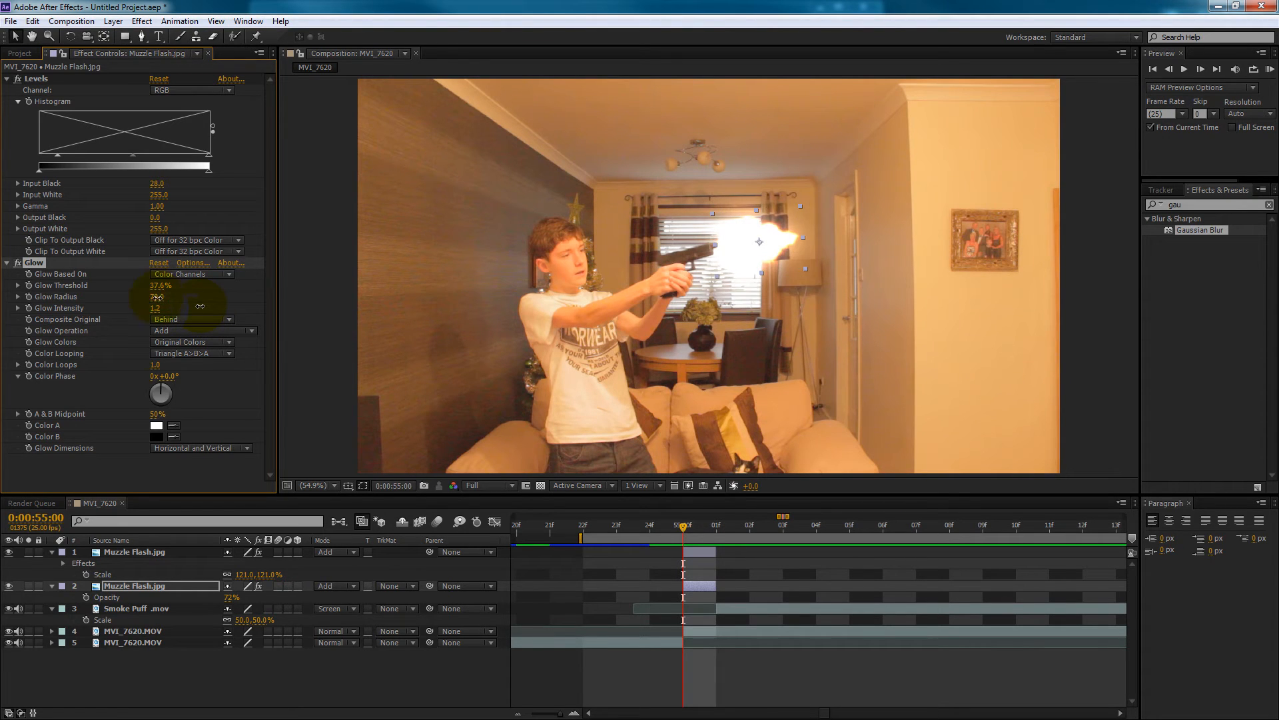
# - Try A & B Colors for the lower Muzzle Flash layer's Glow, with Color A set to orange FFA800
pyautogui.click(192, 341)
pyautogui.click(192, 353)
pyautogui.click(156, 425)
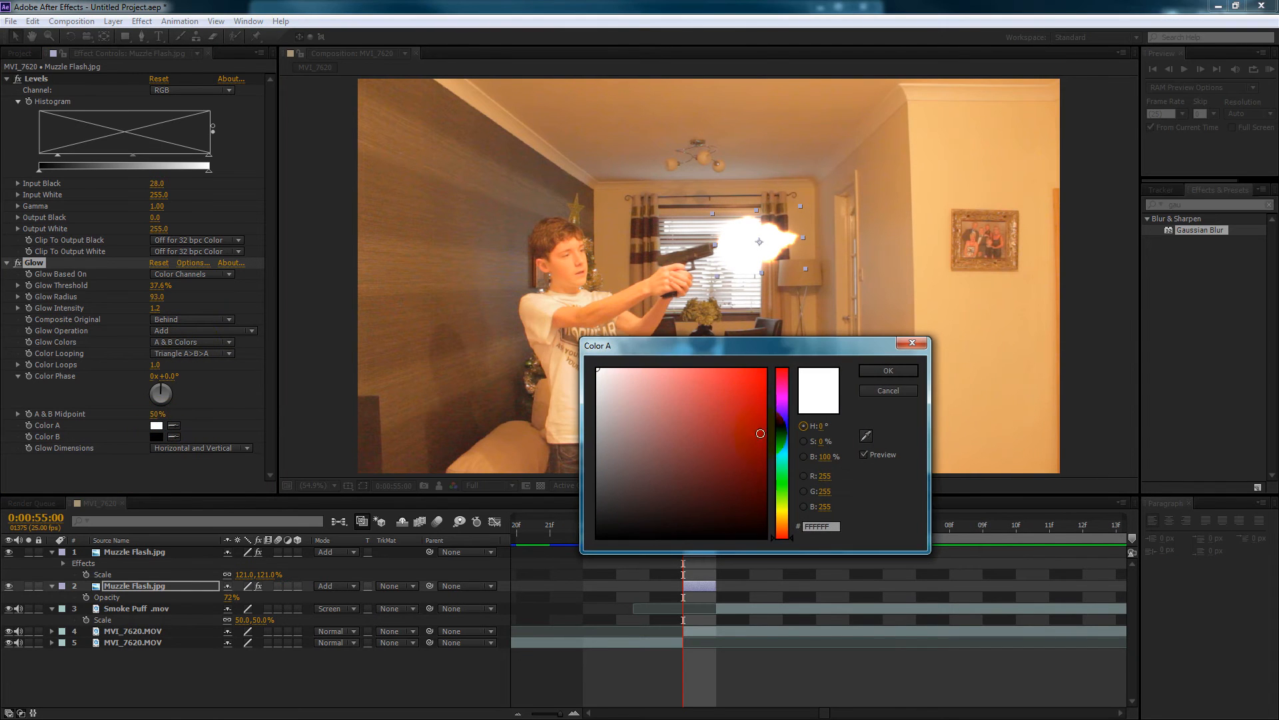
pyautogui.click(779, 519)
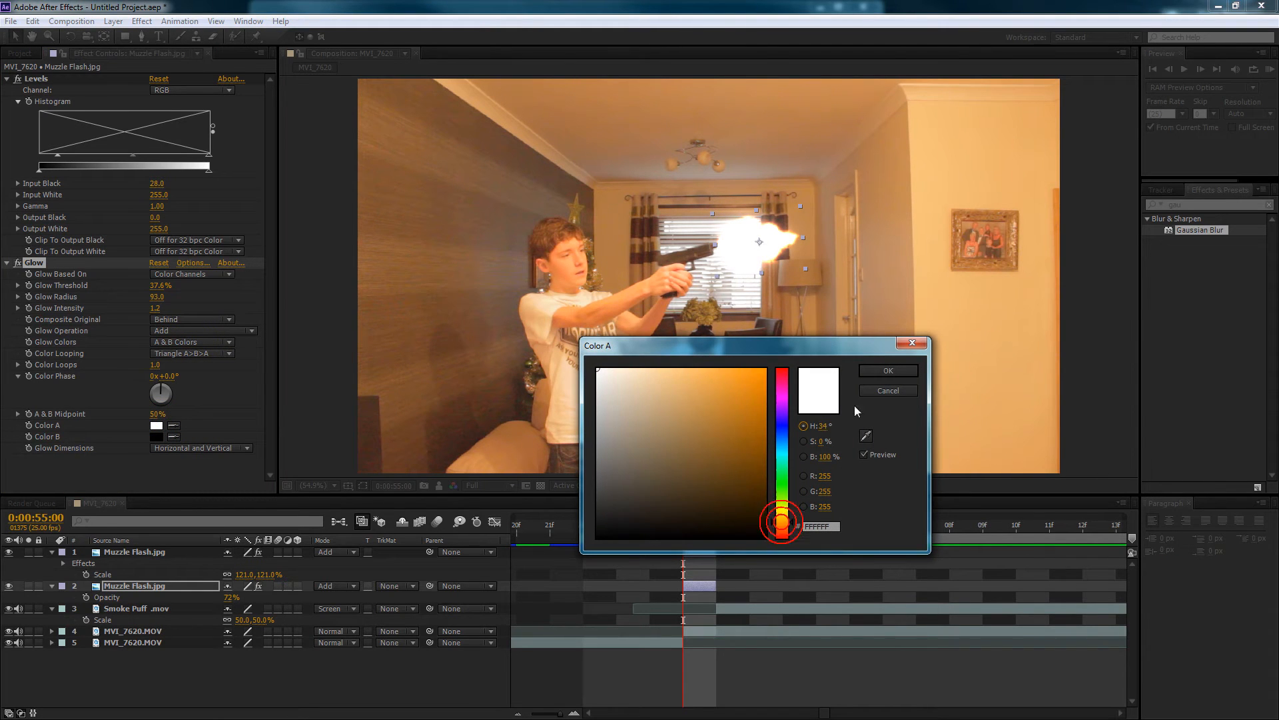
pyautogui.click(886, 370)
pyautogui.click(156, 425)
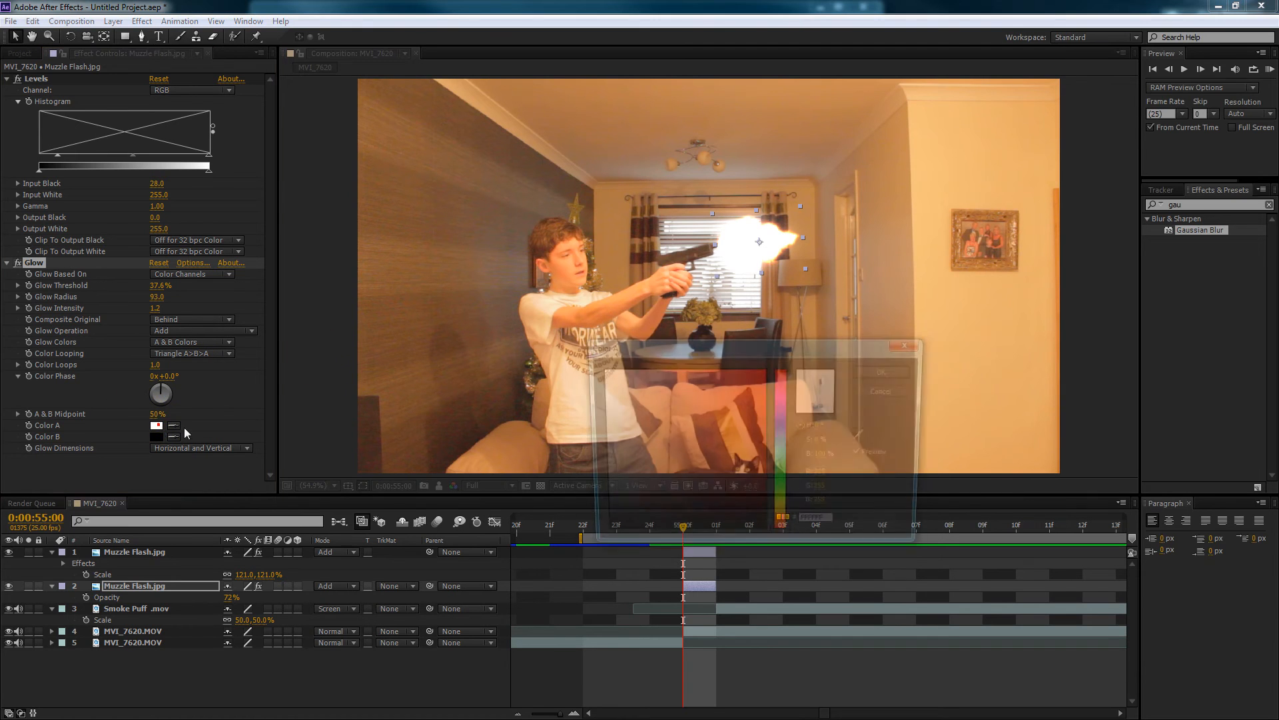
pyautogui.click(781, 519)
pyautogui.click(766, 369)
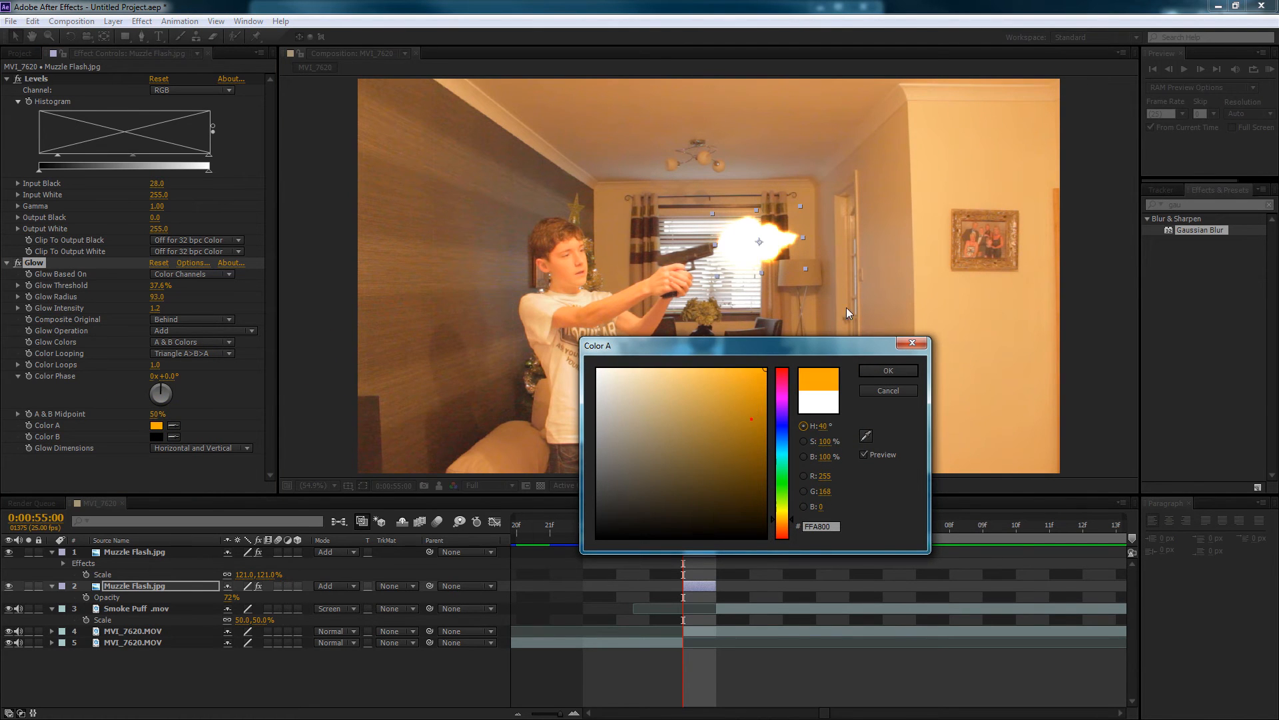
pyautogui.click(884, 371)
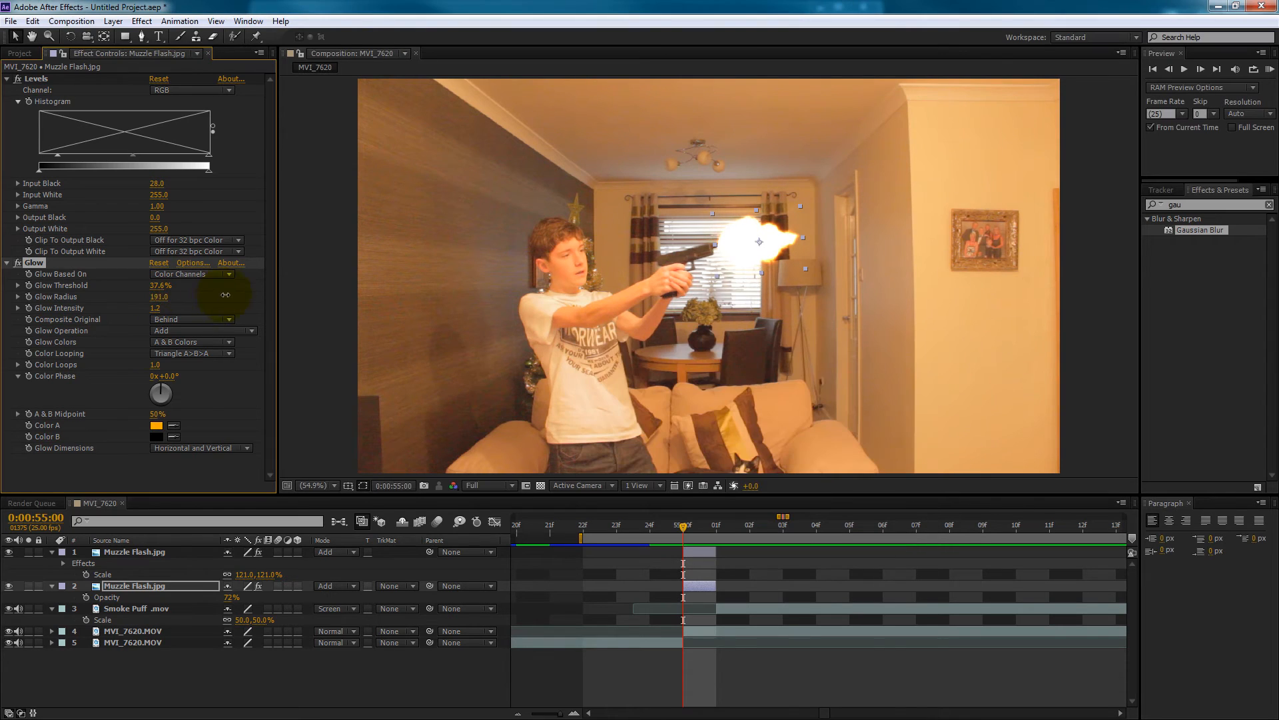
# - Set the lower Muzzle Flash layer's Glow Radius to 109 and return its Glow Colors to Original Colors
pyautogui.moveTo(157, 296); pyautogui.dragTo(214, 296)
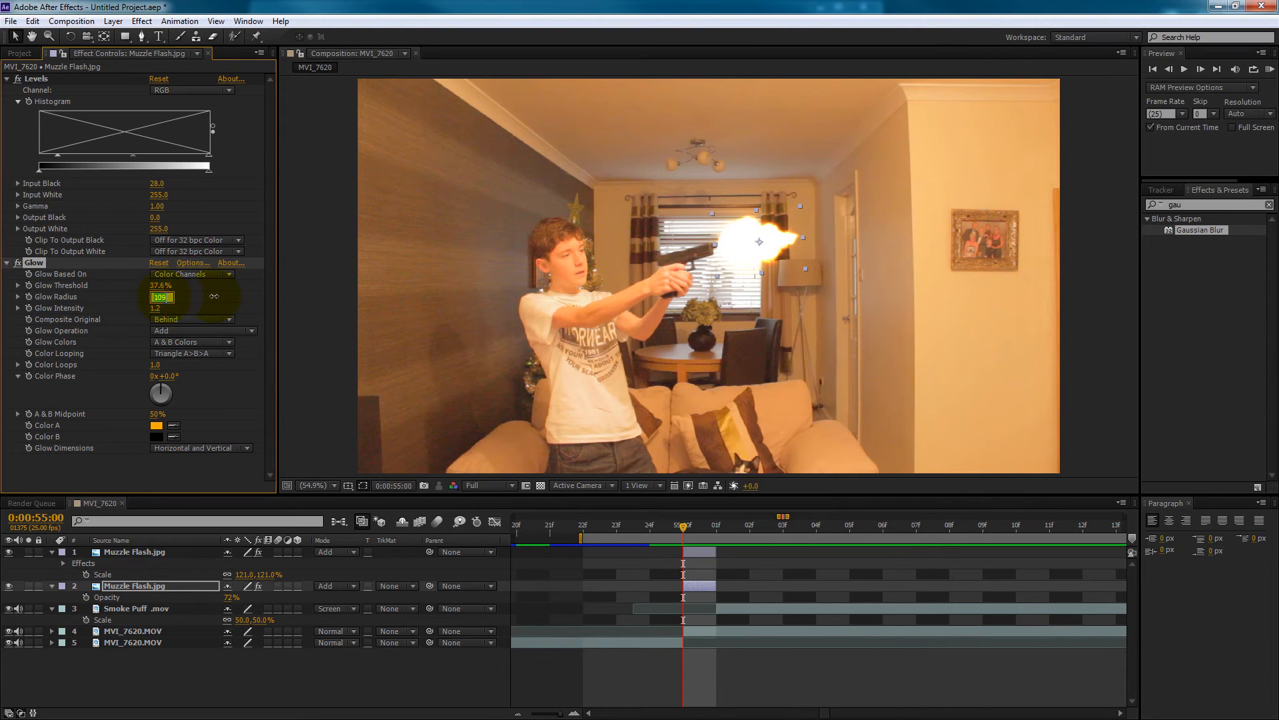
pyautogui.click(207, 408)
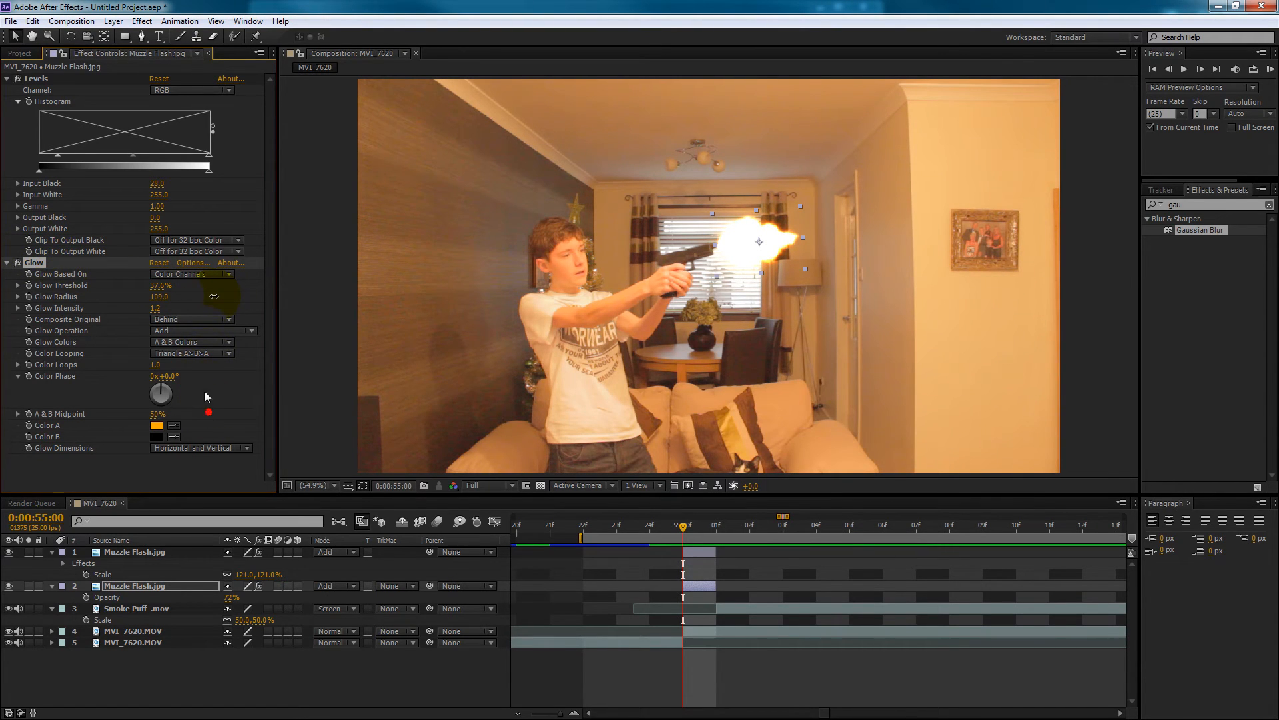
pyautogui.click(189, 338)
pyautogui.click(200, 356)
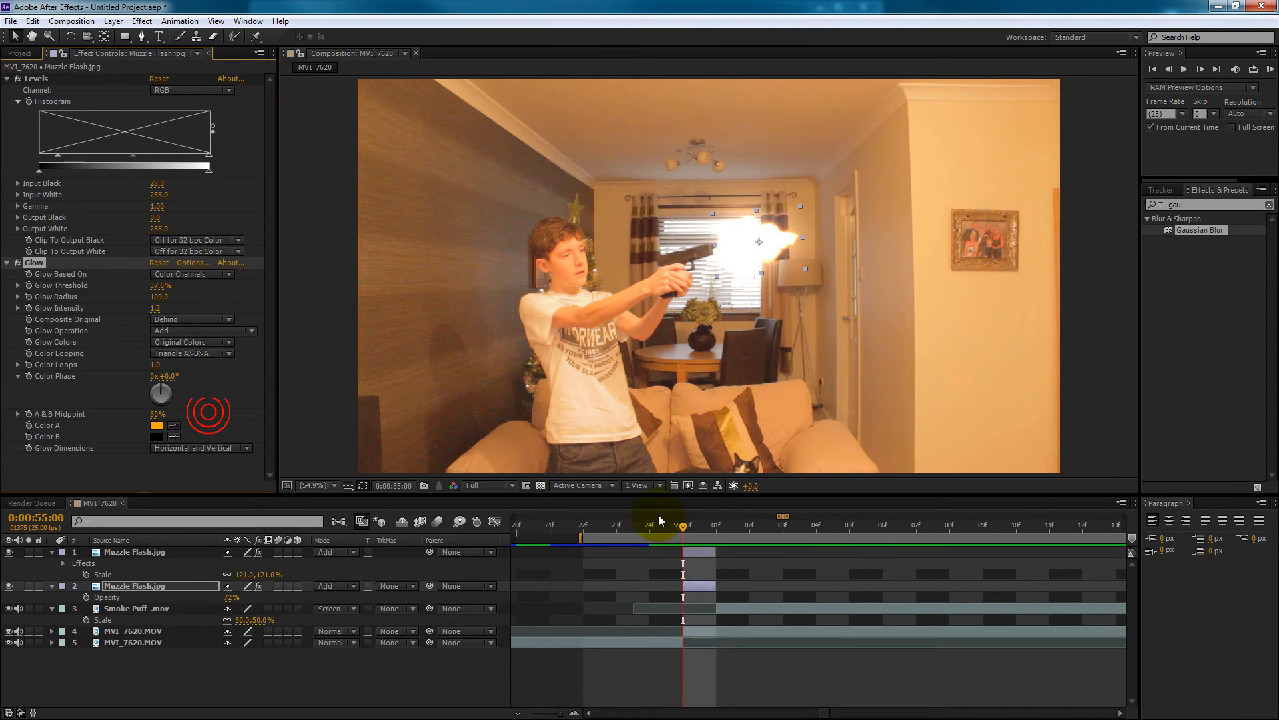
# - Extend the work area back to start at frame 21 and review the muzzle flash around 0:00:55:00
pyautogui.moveTo(687, 536)
pyautogui.mouseDown()
pyautogui.moveTo(653, 536)
pyautogui.moveTo(781, 537)
pyautogui.moveTo(622, 535)
pyautogui.moveTo(822, 520)
pyautogui.moveTo(751, 522)
pyautogui.moveTo(813, 525)
pyautogui.moveTo(691, 545)
pyautogui.mouseUp()
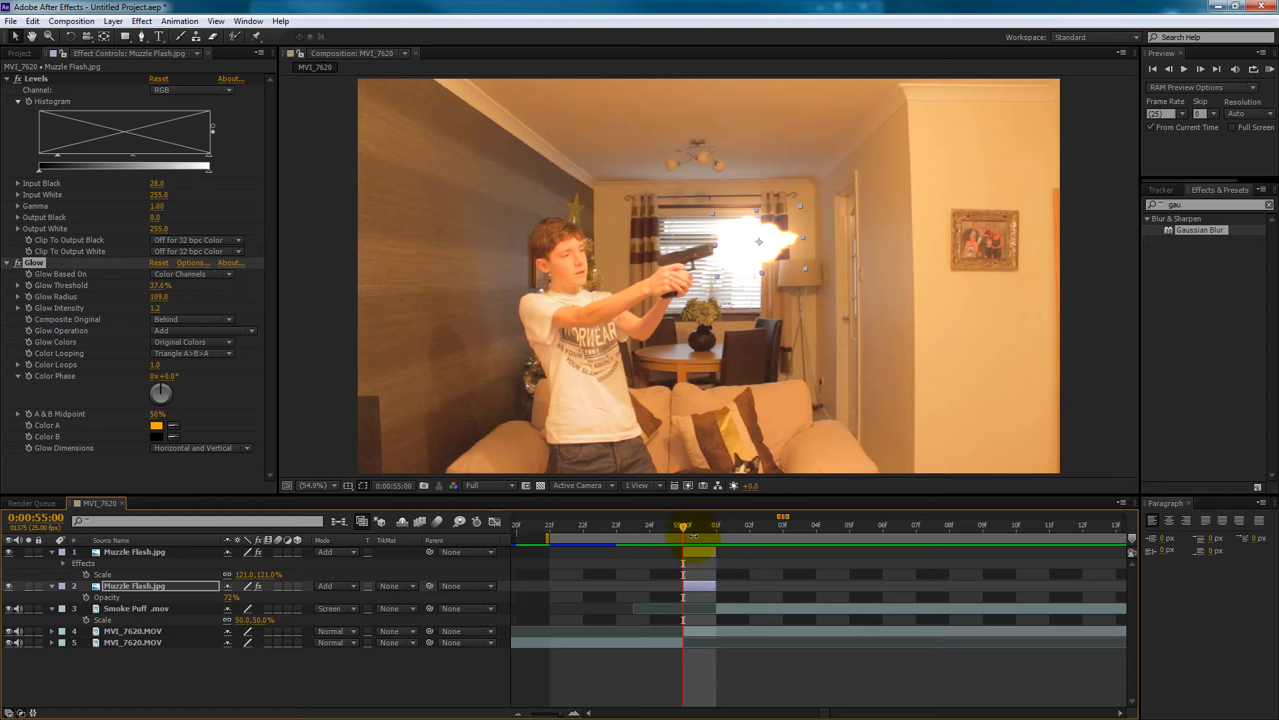
pyautogui.moveTo(684, 525); pyautogui.dragTo(630, 552)
pyautogui.moveTo(748, 552); pyautogui.dragTo(686, 555)
pyautogui.hotkey('ctrl', 'Right')
pyautogui.moveTo(681, 531)
pyautogui.mouseDown()
pyautogui.moveTo(617, 537)
pyautogui.moveTo(716, 541)
pyautogui.moveTo(687, 539)
pyautogui.mouseUp()
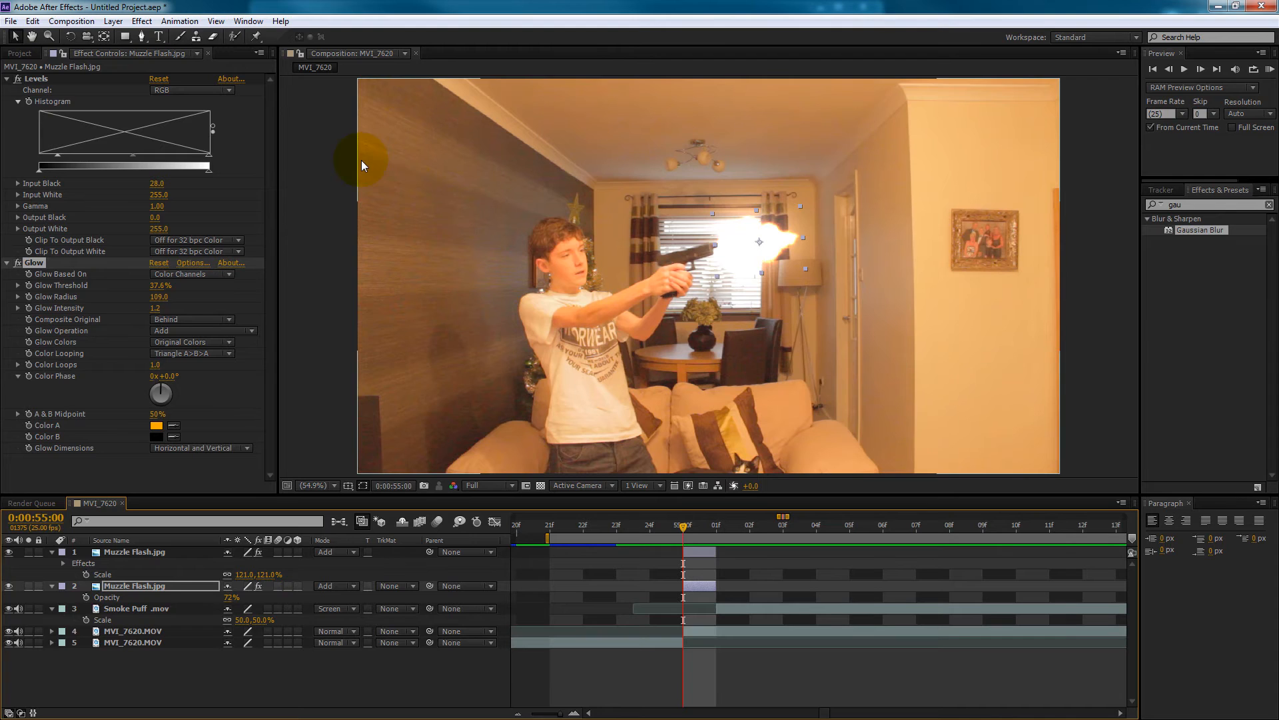
pyautogui.moveTo(669, 537)
pyautogui.mouseDown()
pyautogui.moveTo(645, 528)
pyautogui.moveTo(885, 528)
pyautogui.moveTo(687, 526)
pyautogui.moveTo(757, 545)
pyautogui.moveTo(685, 530)
pyautogui.moveTo(679, 560)
pyautogui.mouseUp()
# - Duplicate the MVI_7620.MOV layer that starts at 0:00:55:00 and set the upper copy's blending mode to Add
pyautogui.click(696, 632)
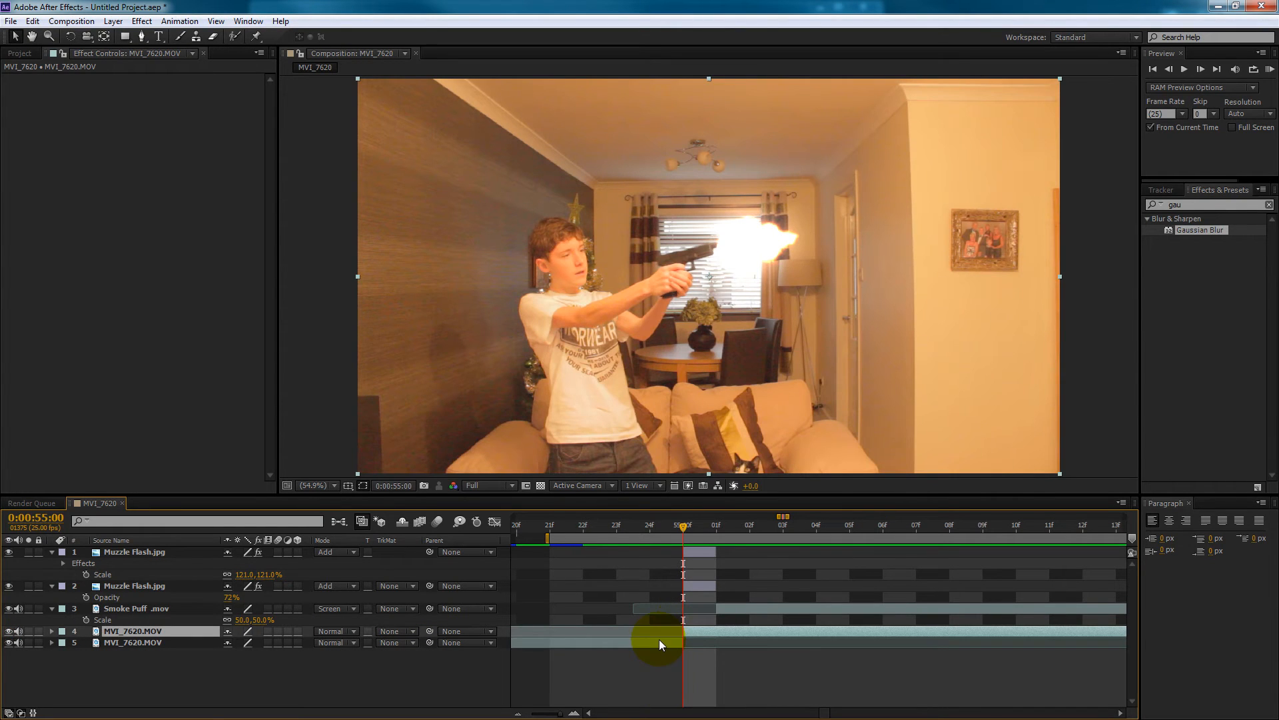
pyautogui.hotkey('ctrl', 'shift', 'd')
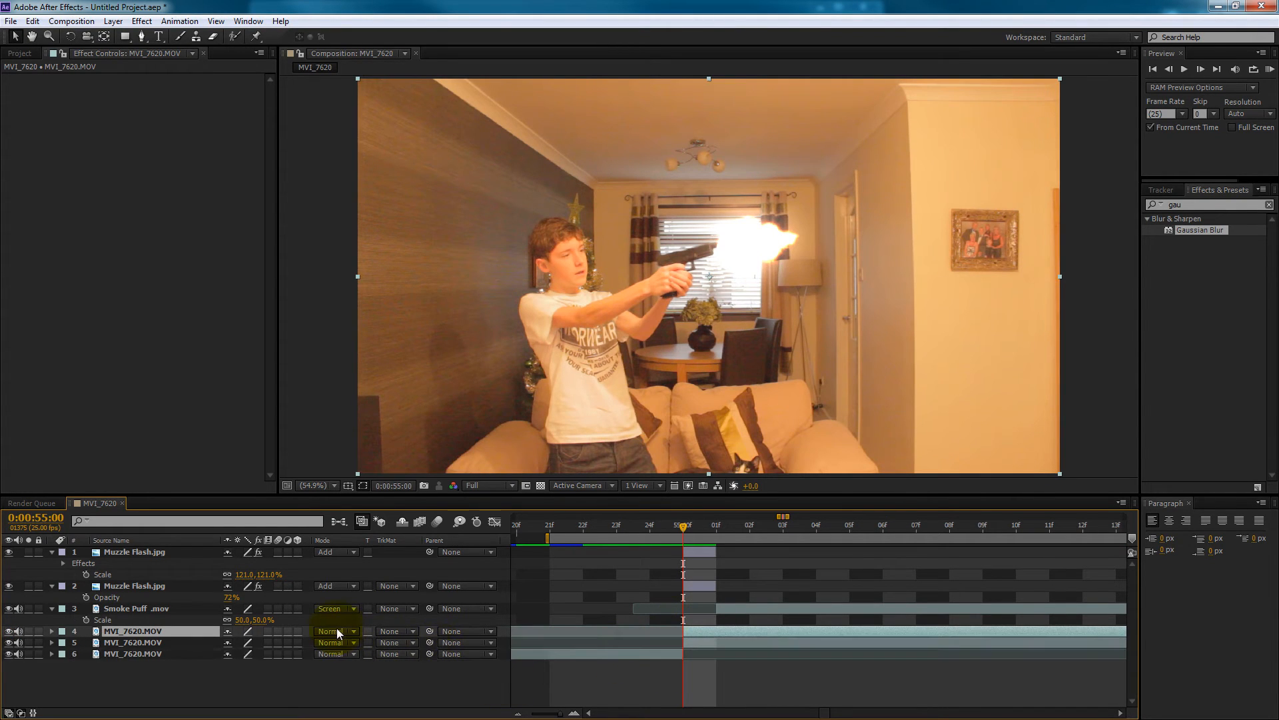
pyautogui.click(343, 631)
pyautogui.click(382, 634)
pyautogui.click(338, 632)
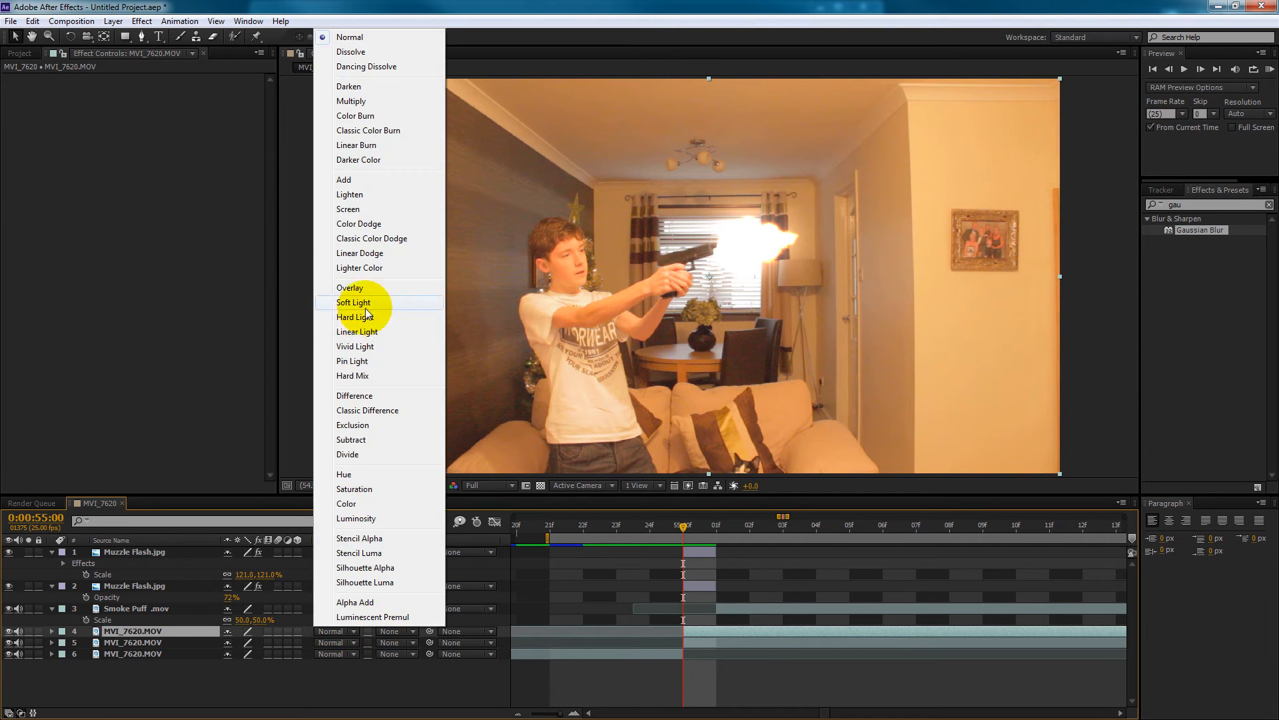
pyautogui.click(359, 178)
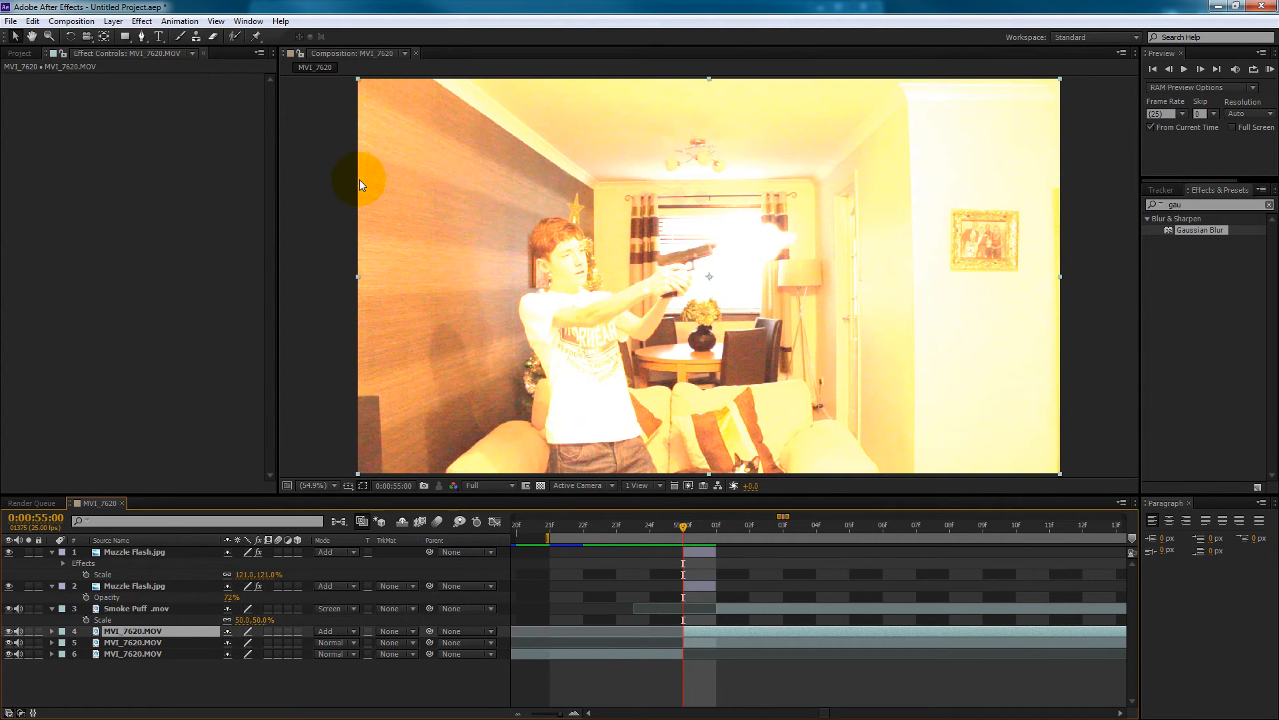
# - Draw a Pen mask on the Add-mode footage layer around the shooter's head, body, arms and gun, and refine it over the head
pyautogui.click(141, 36)
pyautogui.click(586, 349)
pyautogui.click(140, 32)
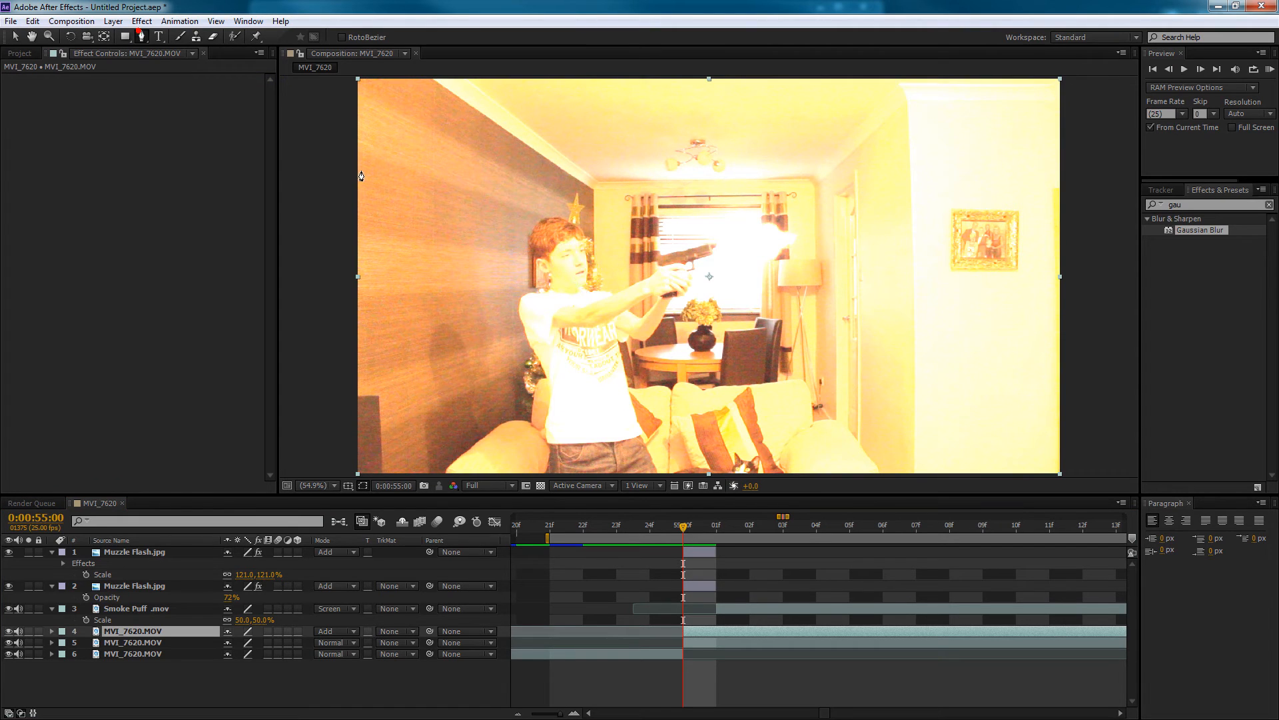
pyautogui.click(584, 244)
pyautogui.moveTo(565, 228)
pyautogui.mouseDown()
pyautogui.moveTo(541, 233)
pyautogui.moveTo(538, 262)
pyautogui.moveTo(560, 296)
pyautogui.moveTo(549, 352)
pyautogui.moveTo(567, 475)
pyautogui.moveTo(637, 457)
pyautogui.moveTo(637, 418)
pyautogui.mouseUp()
pyautogui.click(601, 472)
pyautogui.moveTo(624, 376); pyautogui.dragTo(620, 366)
pyautogui.click(617, 336)
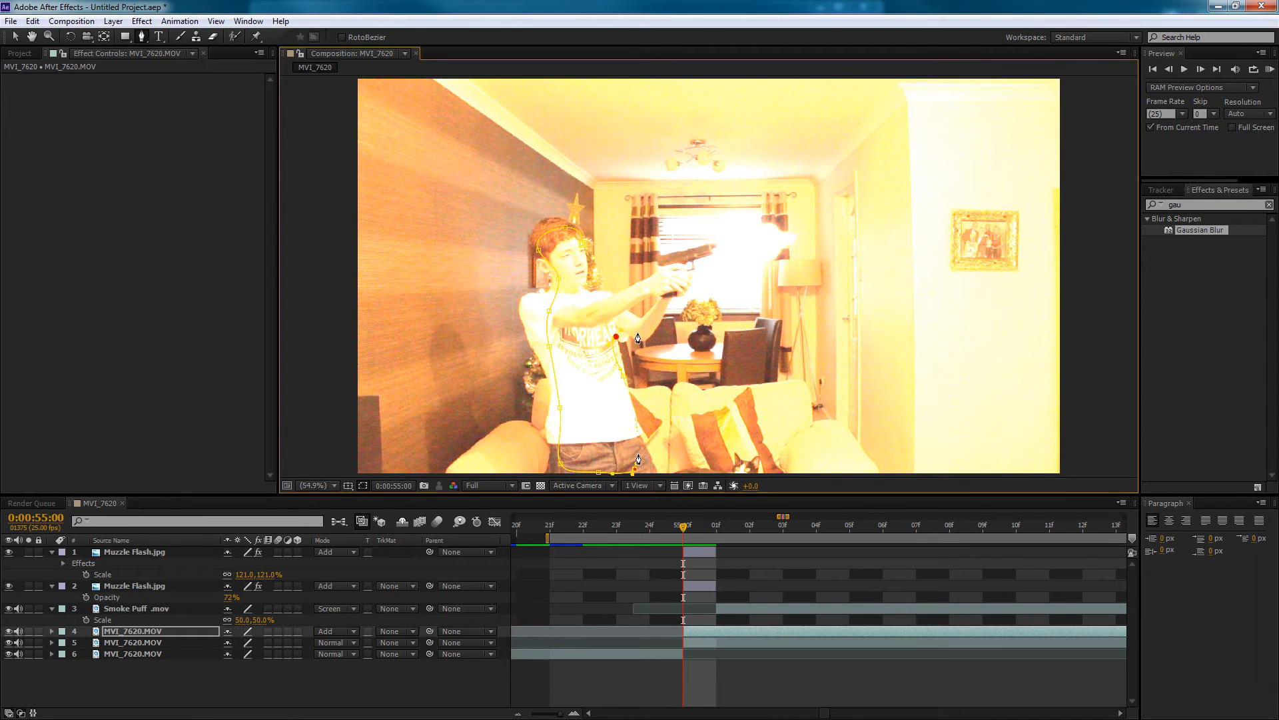
pyautogui.click(704, 254)
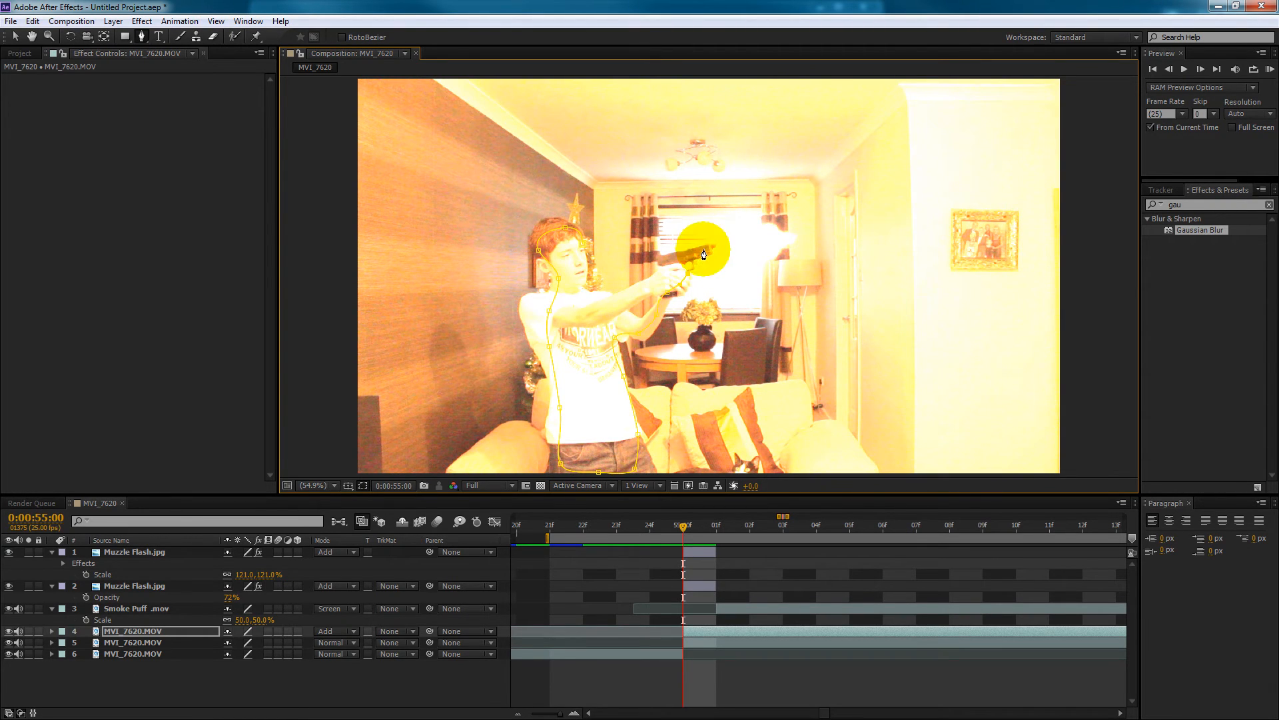
pyautogui.moveTo(680, 252); pyautogui.dragTo(662, 275)
pyautogui.moveTo(647, 283); pyautogui.dragTo(579, 265)
pyautogui.click(583, 244)
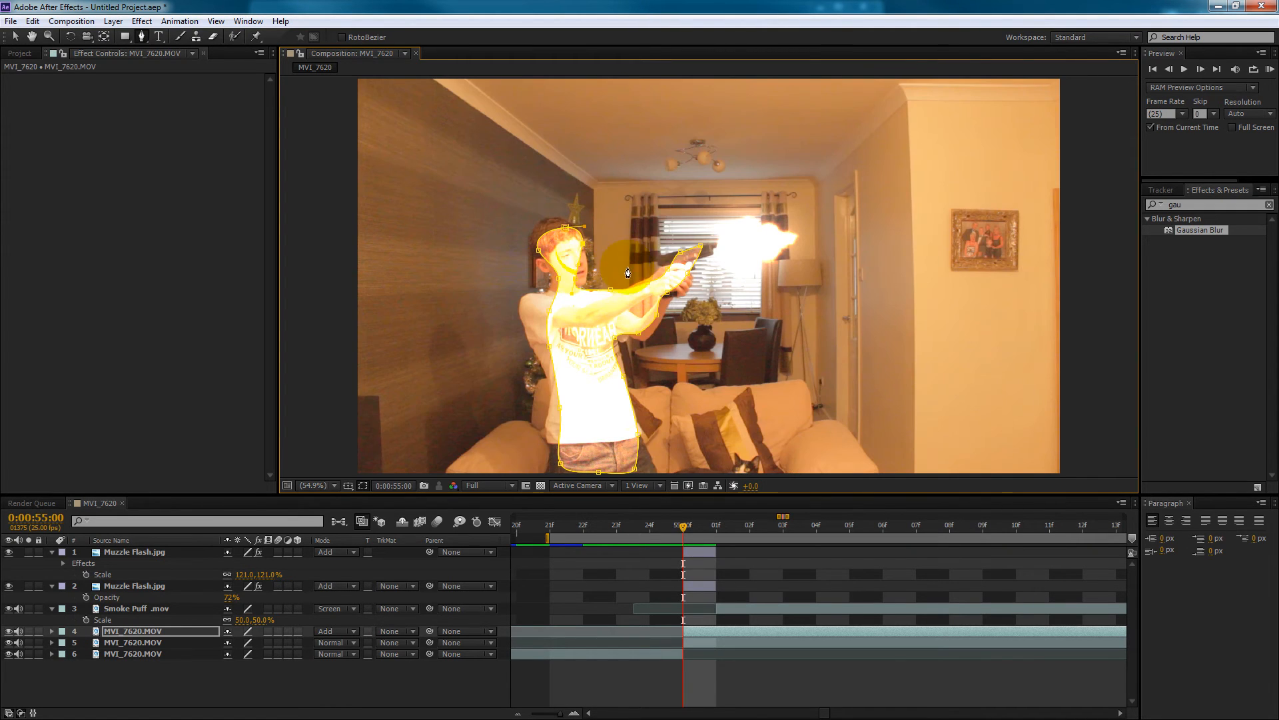
pyautogui.press('v')
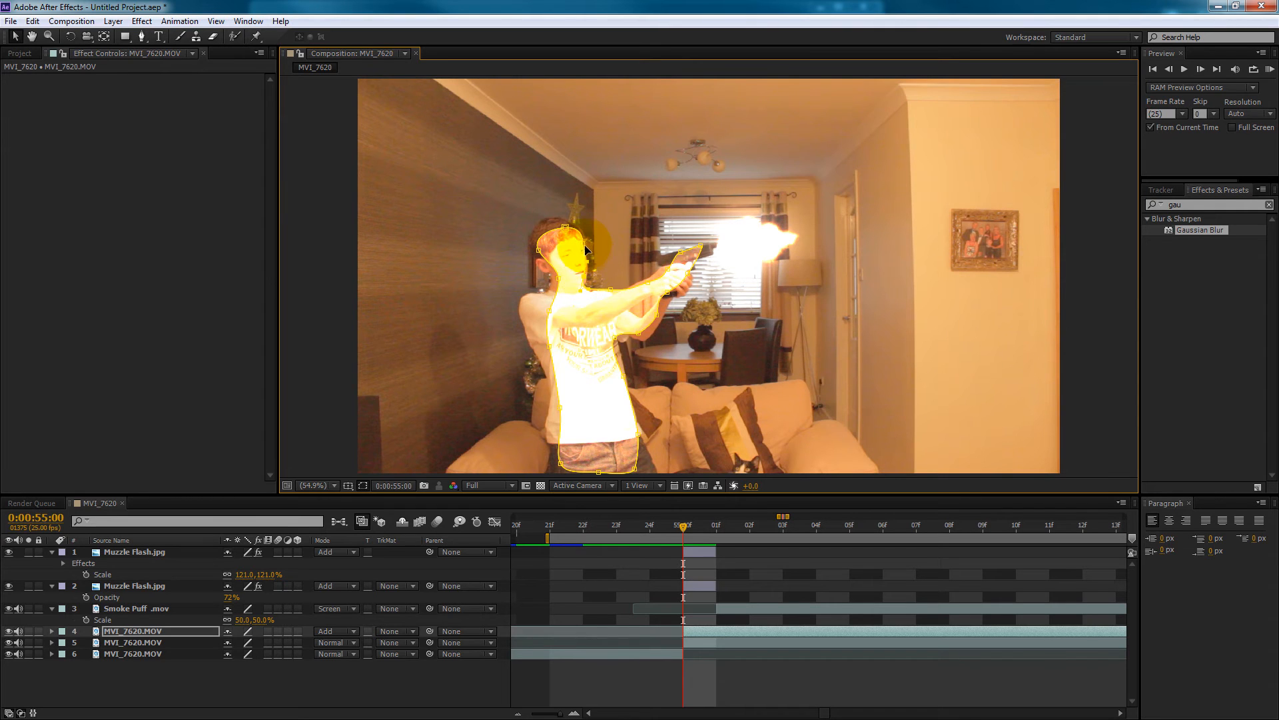
pyautogui.moveTo(565, 227); pyautogui.dragTo(557, 222)
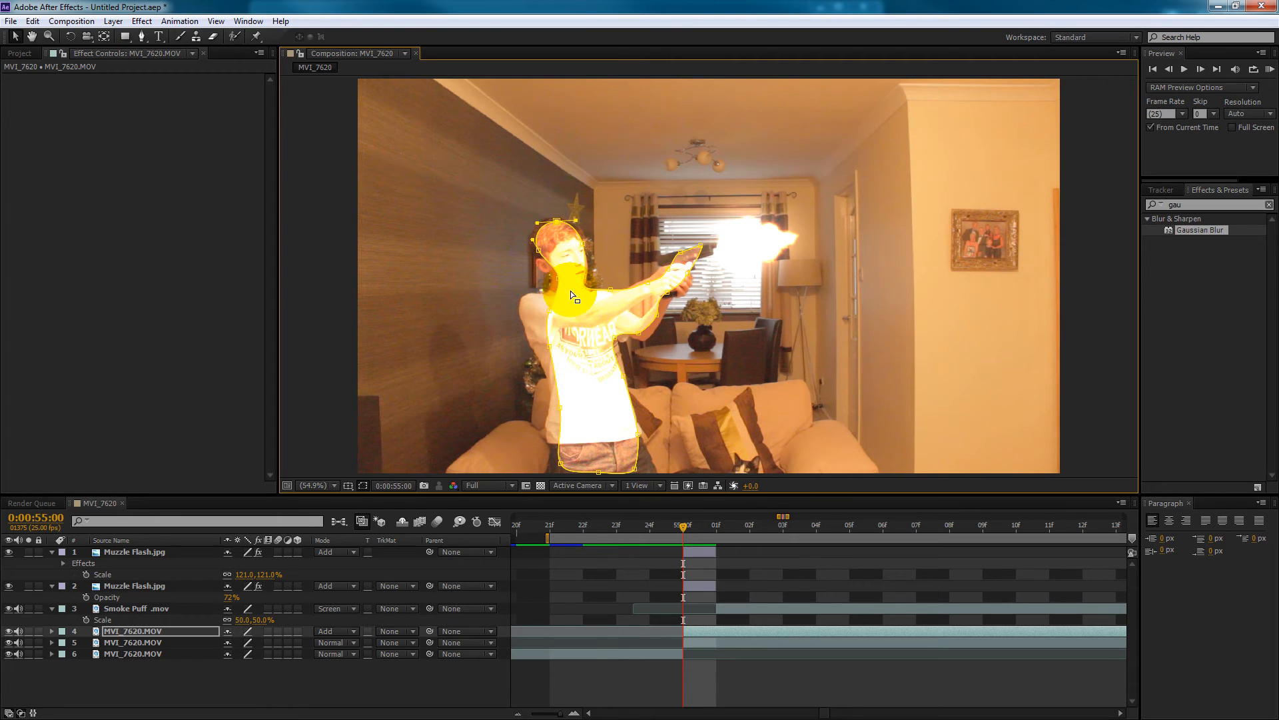
# - Draw a second Pen mask on the Add-mode footage layer over the dark textured wall behind the shooter
pyautogui.click(142, 38)
pyautogui.click(145, 35)
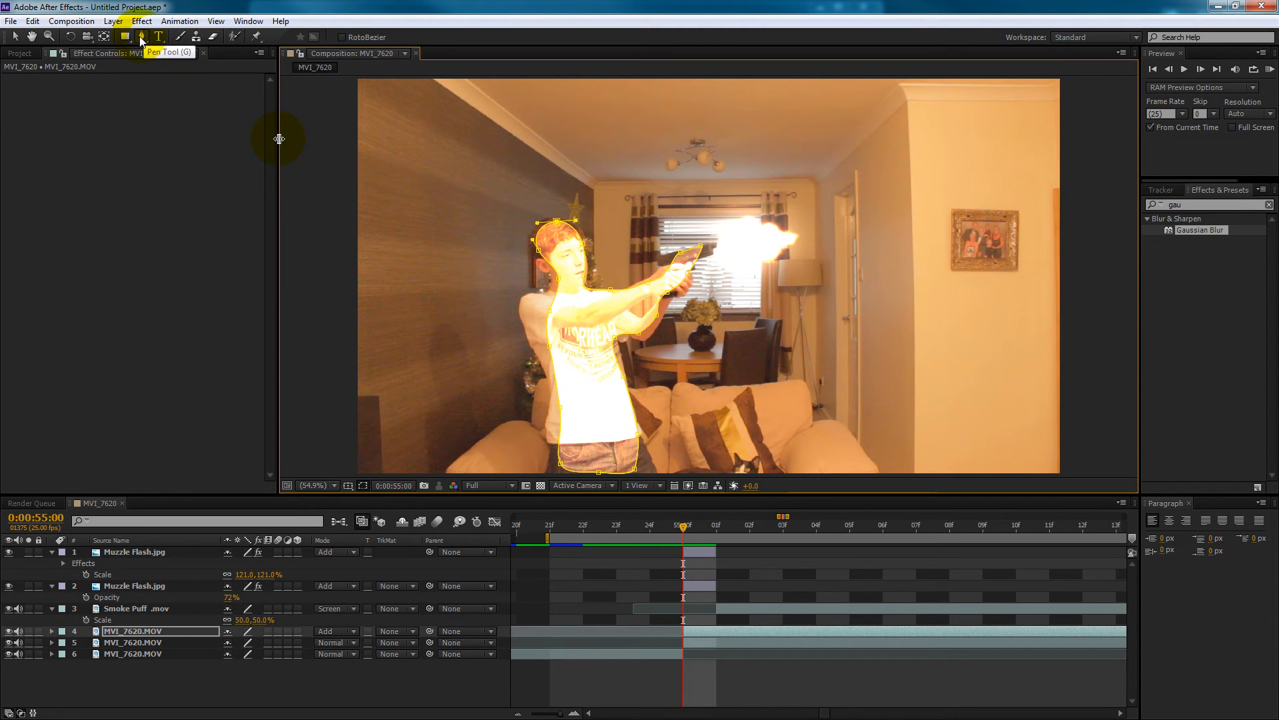
pyautogui.click(141, 36)
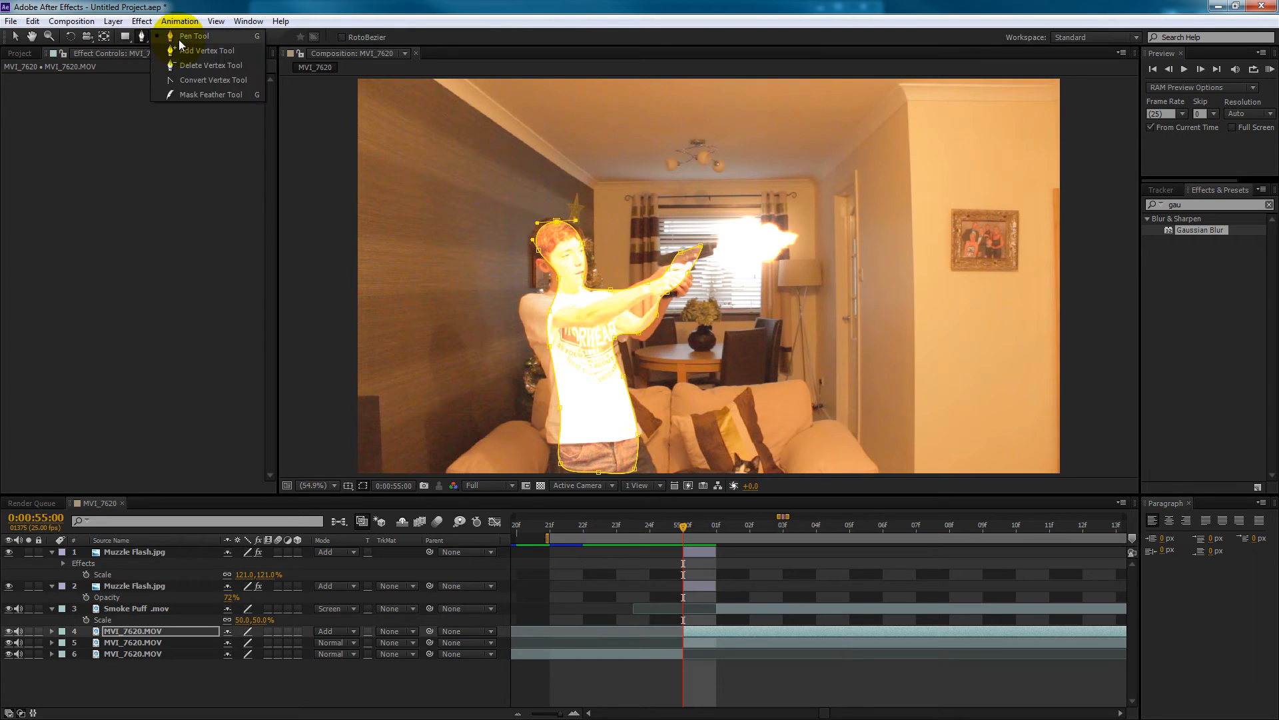
pyautogui.click(178, 37)
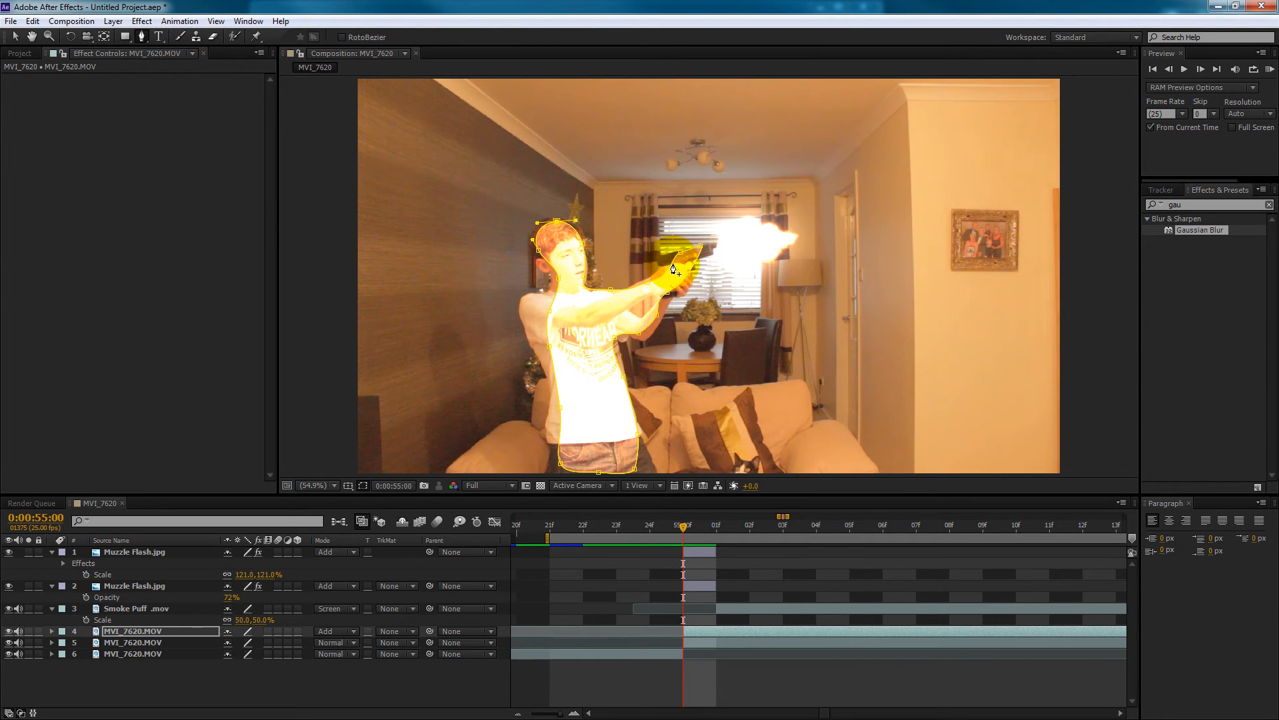
pyautogui.moveTo(467, 433); pyautogui.dragTo(465, 398)
pyautogui.moveTo(474, 293); pyautogui.dragTo(473, 253)
pyautogui.moveTo(452, 185); pyautogui.dragTo(432, 151)
pyautogui.moveTo(385, 112); pyautogui.dragTo(295, 163)
pyautogui.moveTo(288, 244); pyautogui.dragTo(288, 268)
pyautogui.moveTo(283, 395); pyautogui.dragTo(462, 458)
pyautogui.click(467, 438)
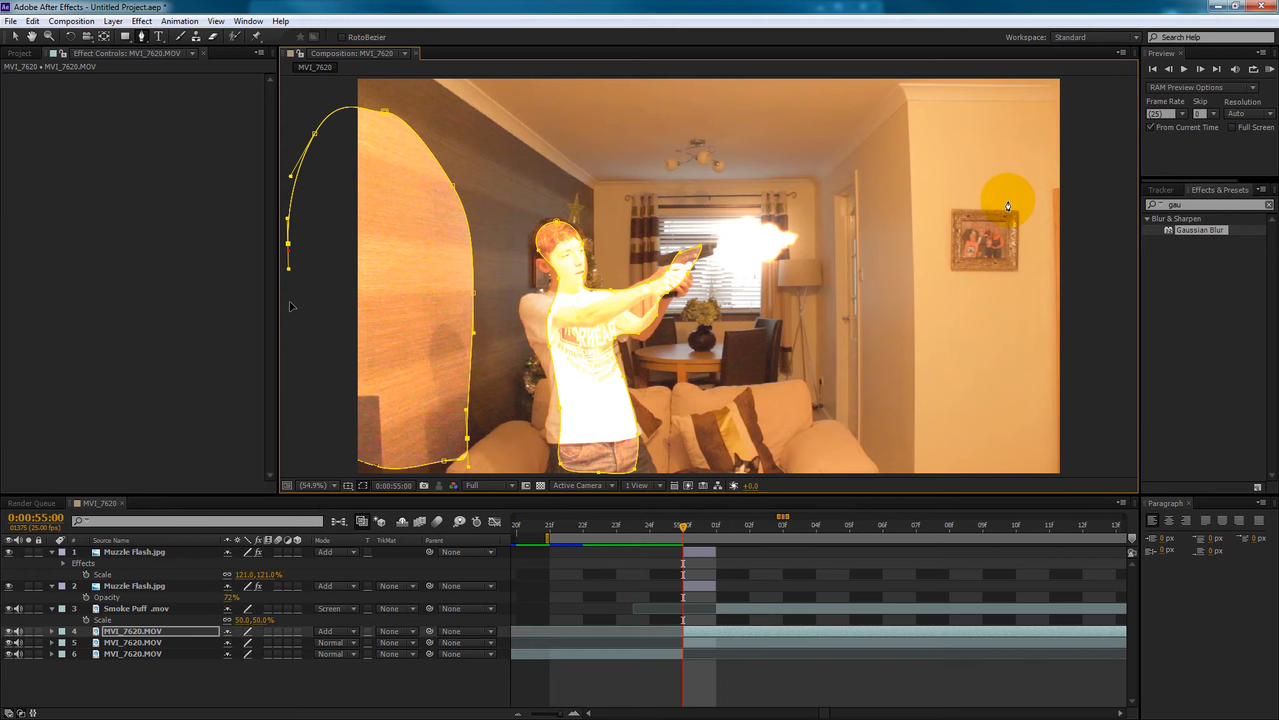
# - Draw another Pen mask on the Add-mode footage layer around the sofa cushions beside the shooter
pyautogui.click(814, 466)
pyautogui.moveTo(803, 436); pyautogui.dragTo(683, 469)
pyautogui.scroll(-1, 745, 461)
pyautogui.moveTo(745, 470); pyautogui.dragTo(827, 456)
pyautogui.click(795, 422)
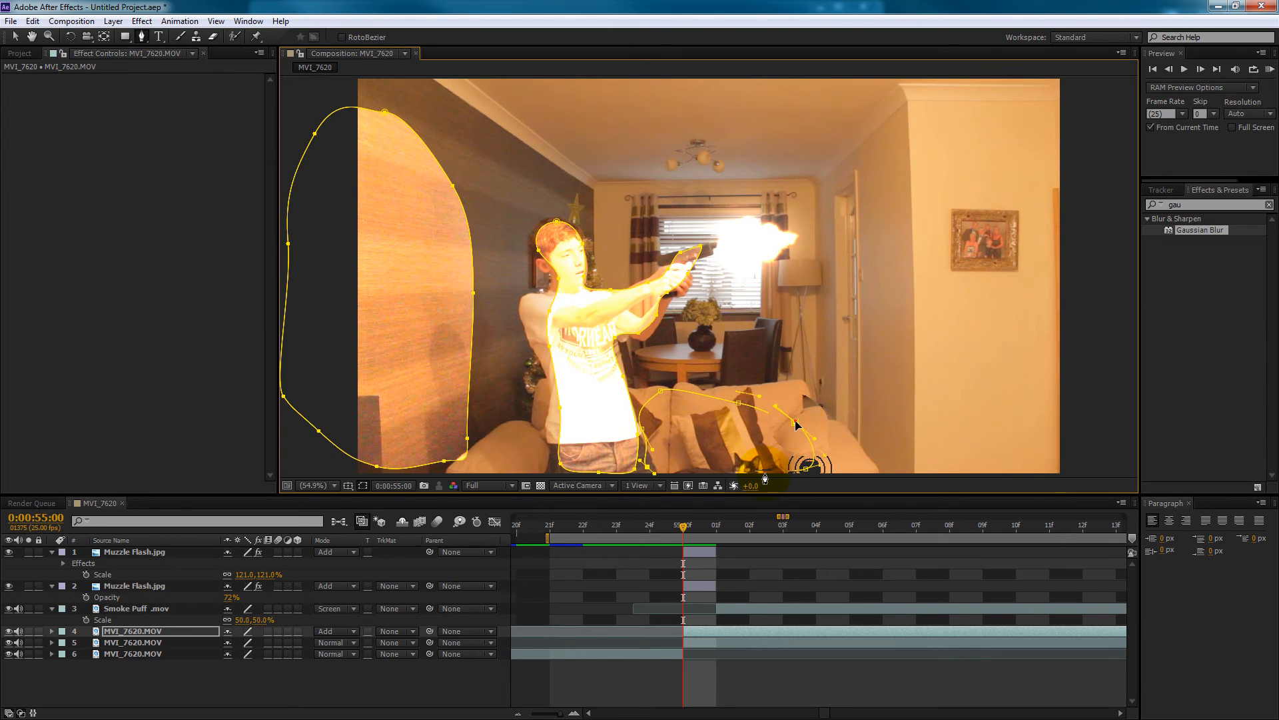
pyautogui.scroll(-1, 952, 300)
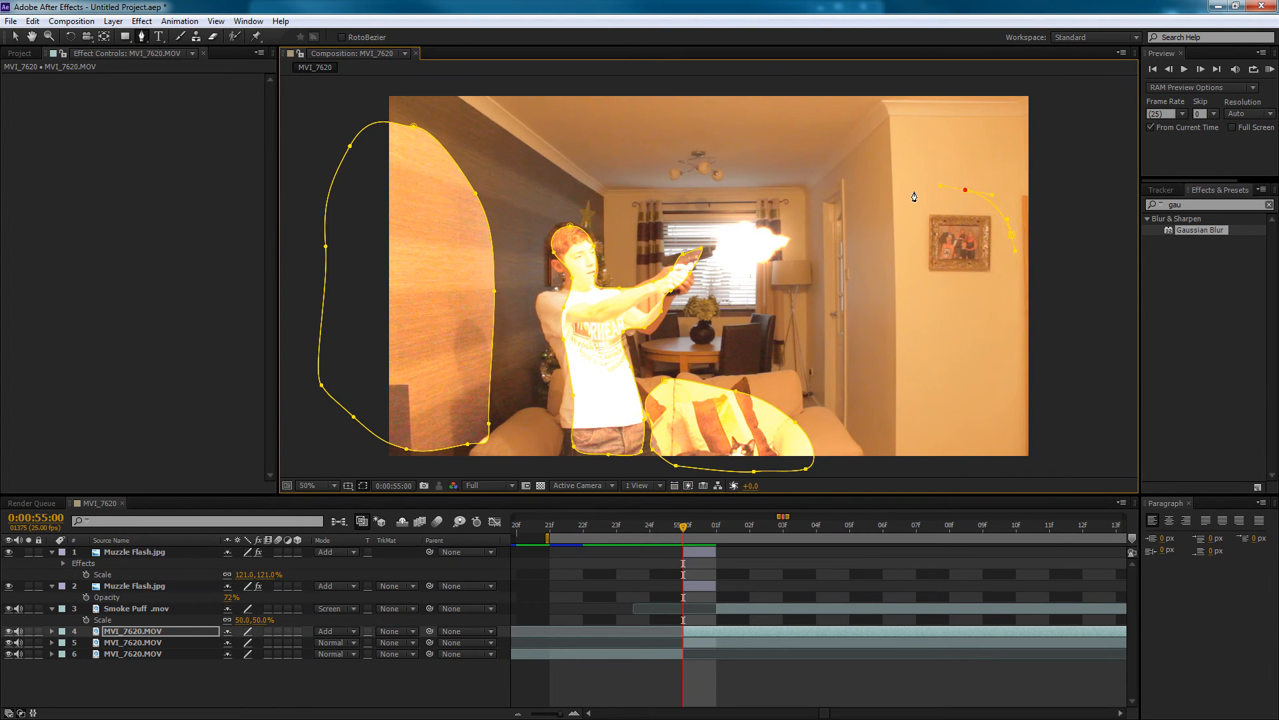
# - Draw a Pen mask on the Add-mode footage layer around the framed picture and the pale wall below it
pyautogui.moveTo(884, 289); pyautogui.dragTo(885, 291)
pyautogui.moveTo(880, 339); pyautogui.dragTo(877, 353)
pyautogui.moveTo(883, 425); pyautogui.dragTo(989, 413)
pyautogui.moveTo(1005, 368); pyautogui.dragTo(1008, 337)
pyautogui.click(1012, 236)
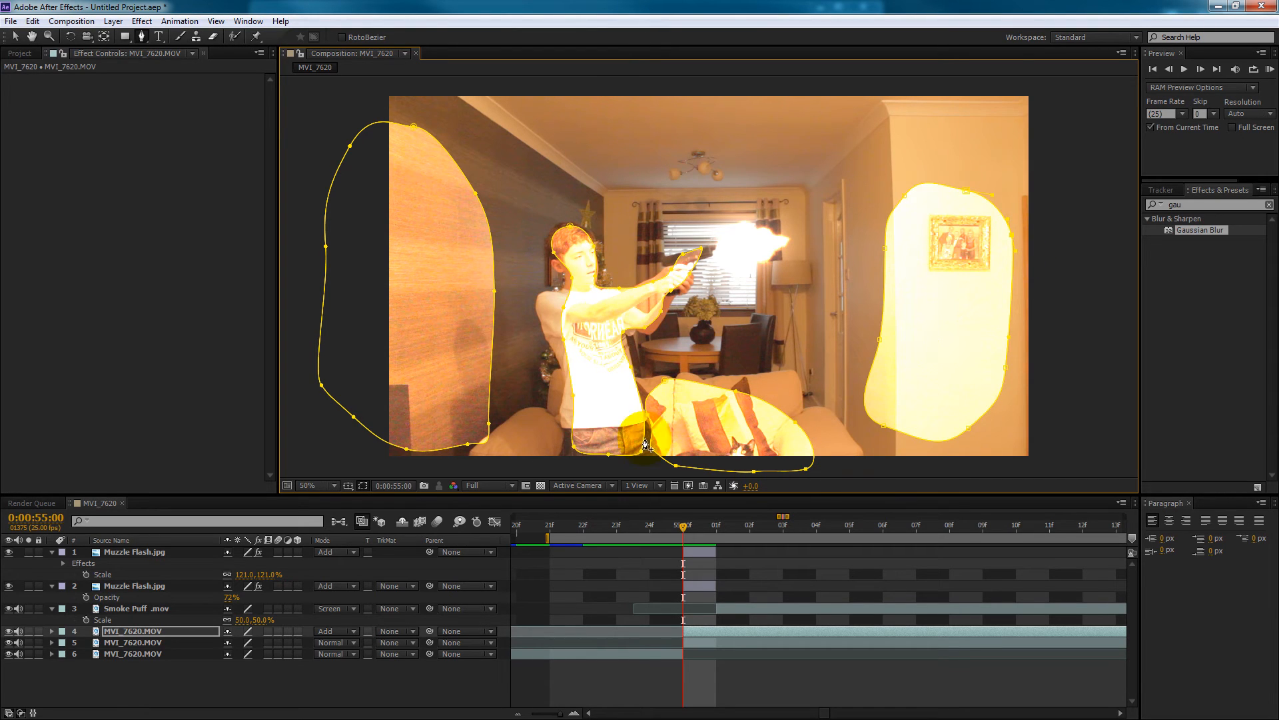
# - Reshape the dark wall mask by pulling its inner edge outward towards the shooter
pyautogui.press('v')
pyautogui.moveTo(494, 291); pyautogui.dragTo(529, 284)
pyautogui.moveTo(490, 427); pyautogui.dragTo(517, 401)
pyautogui.click(18, 36)
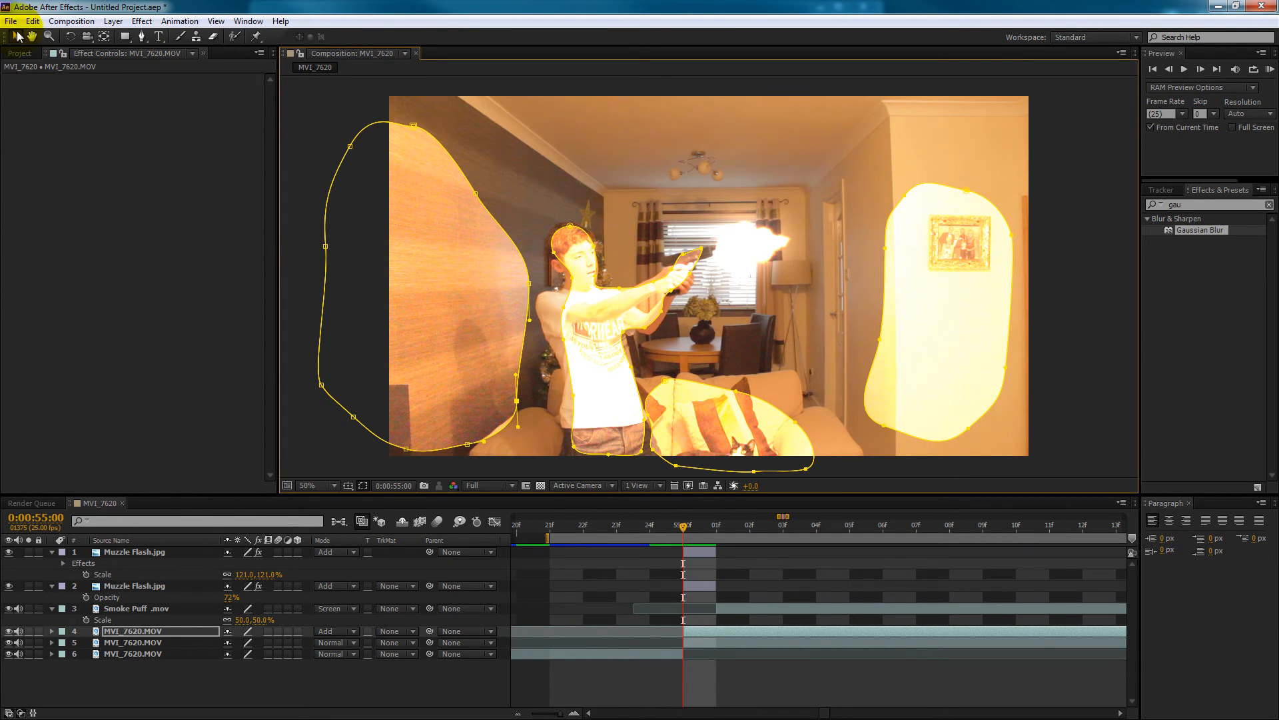
pyautogui.hotkey('ctrl', 'z')
pyautogui.hotkey('ctrl', 'shift', 'z')
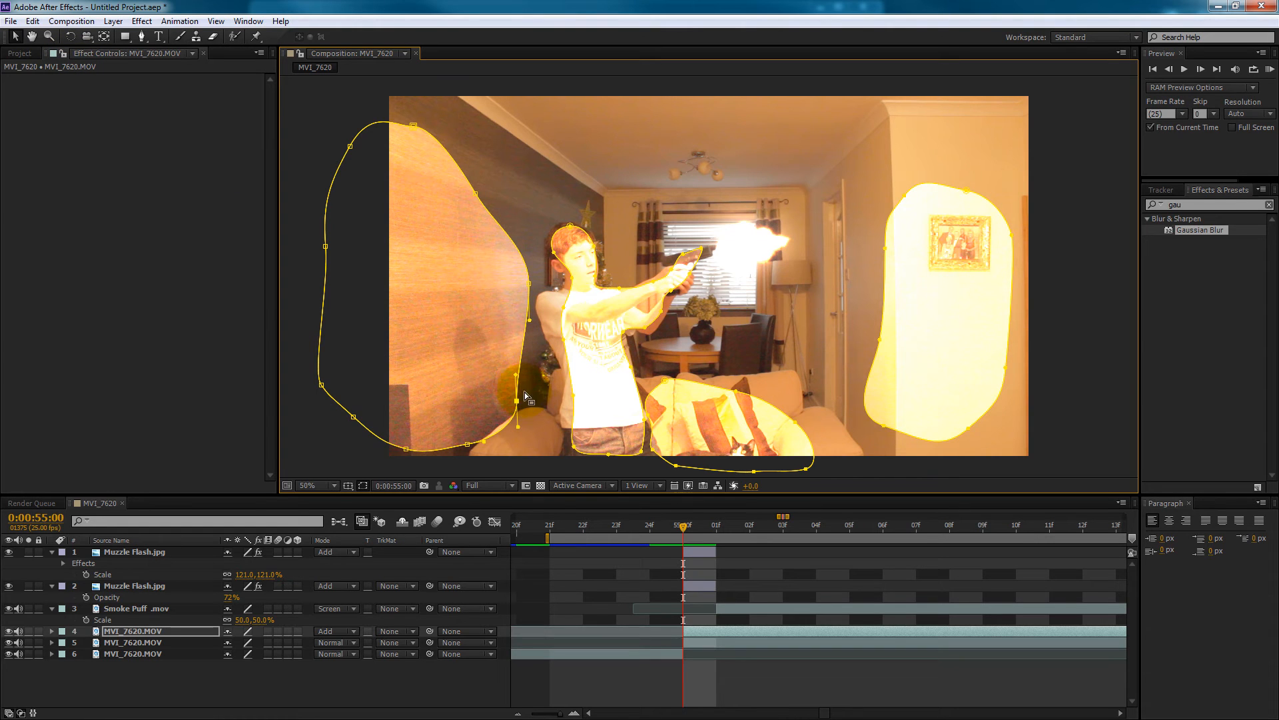
pyautogui.moveTo(517, 402); pyautogui.dragTo(530, 385)
pyautogui.moveTo(474, 191); pyautogui.dragTo(486, 163)
pyautogui.hotkey('ctrl', 'z')
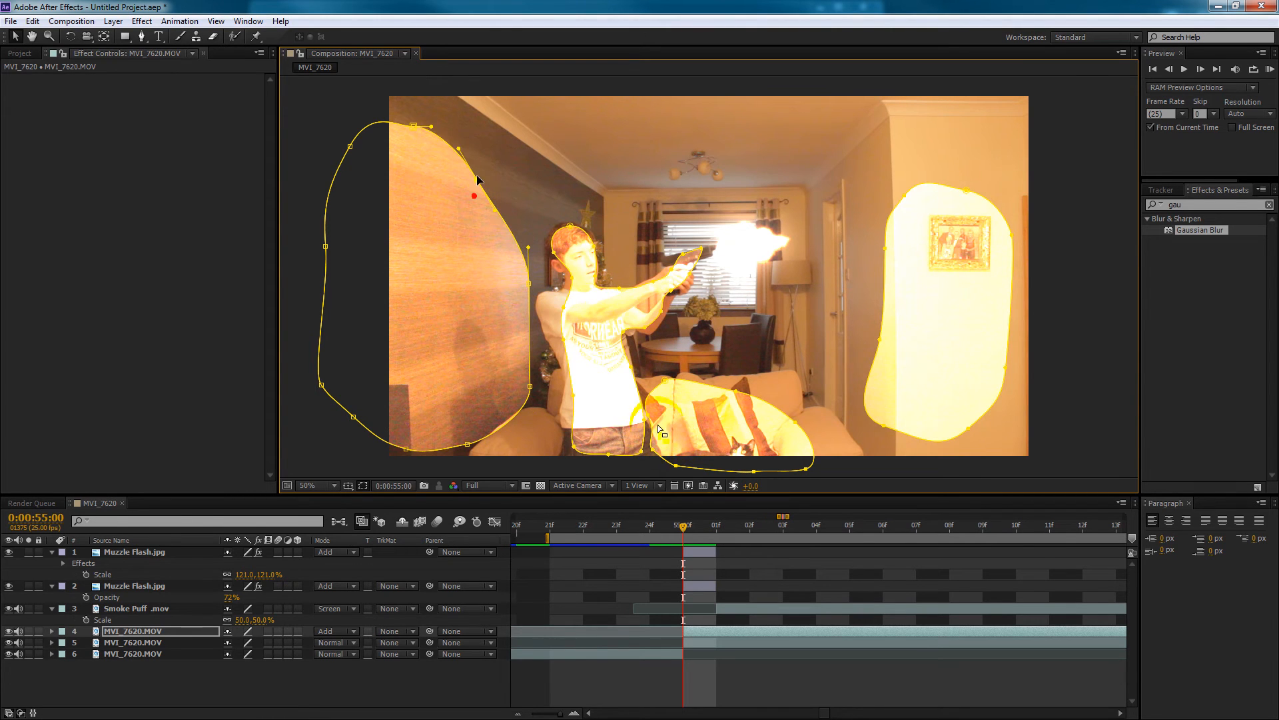
# - Adjust the shooter's mask outline around the gun and select the masked MVI_7620.MOV layer
pyautogui.moveTo(674, 268); pyautogui.dragTo(666, 259)
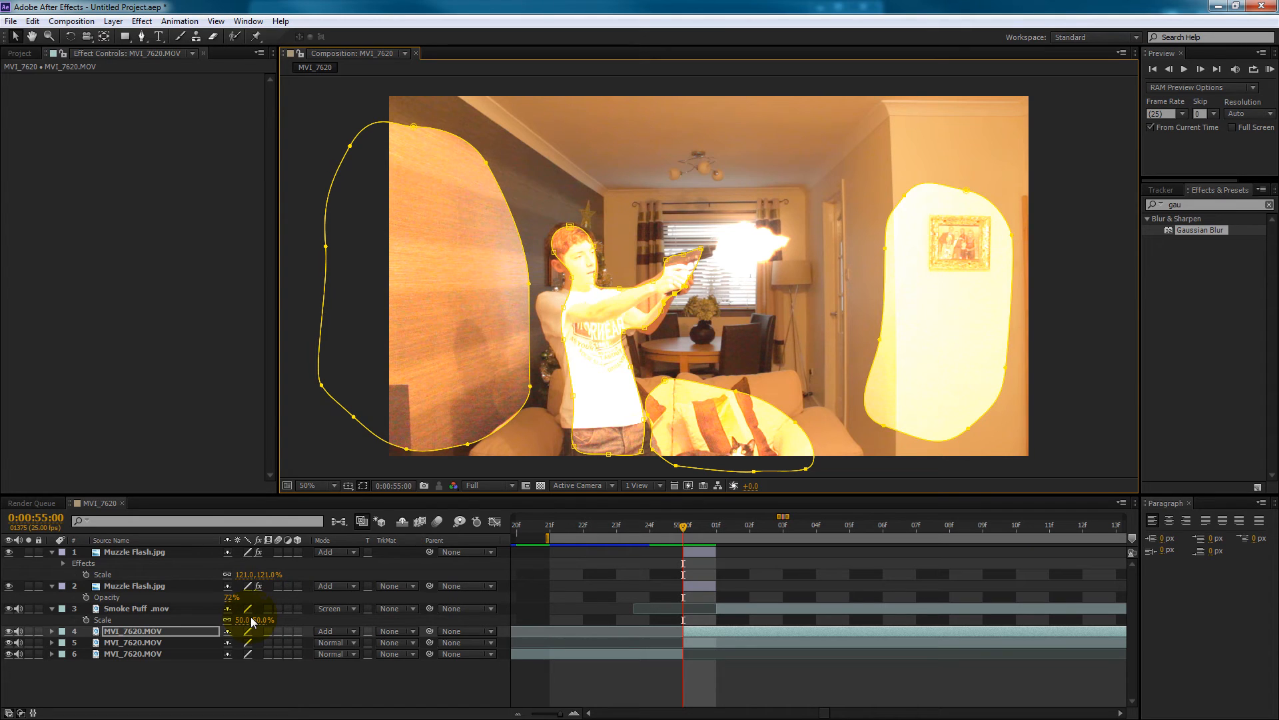
pyautogui.click(151, 634)
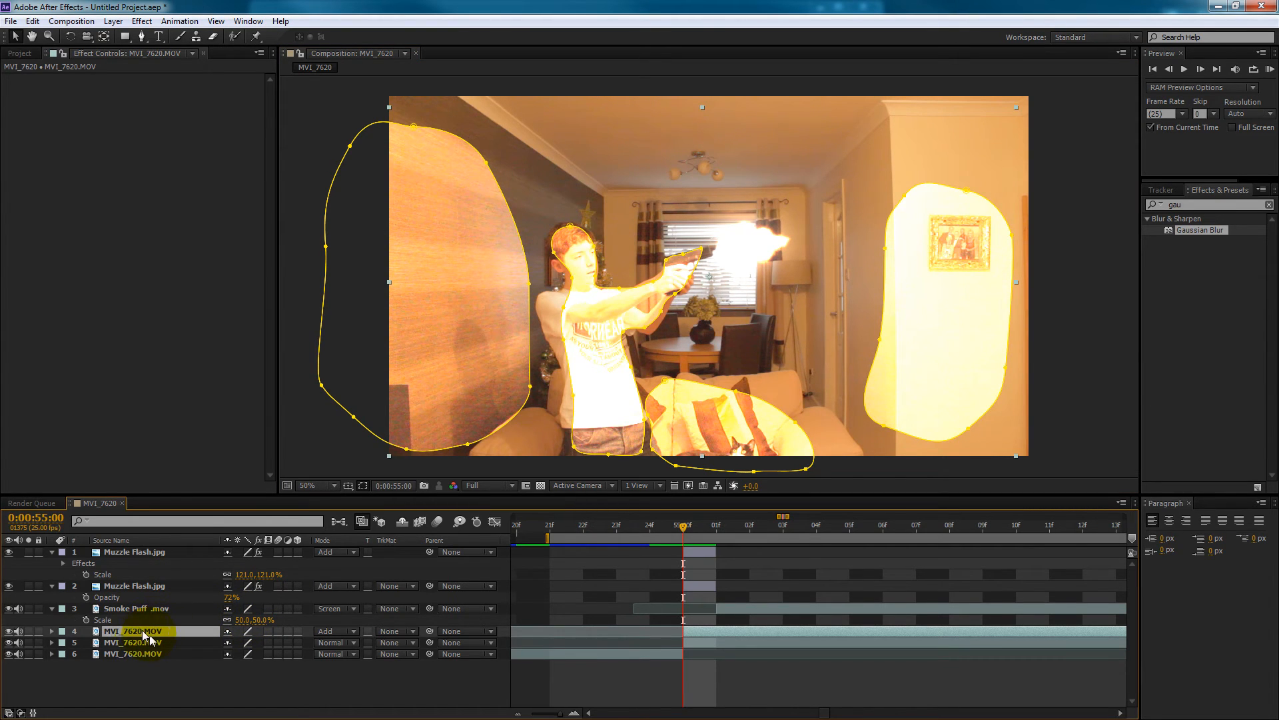
# - Show the Add-mode footage layer's mask properties and set the feather of the shooter's mask to 275 pixels
pyautogui.press('m')
pyautogui.press('m')
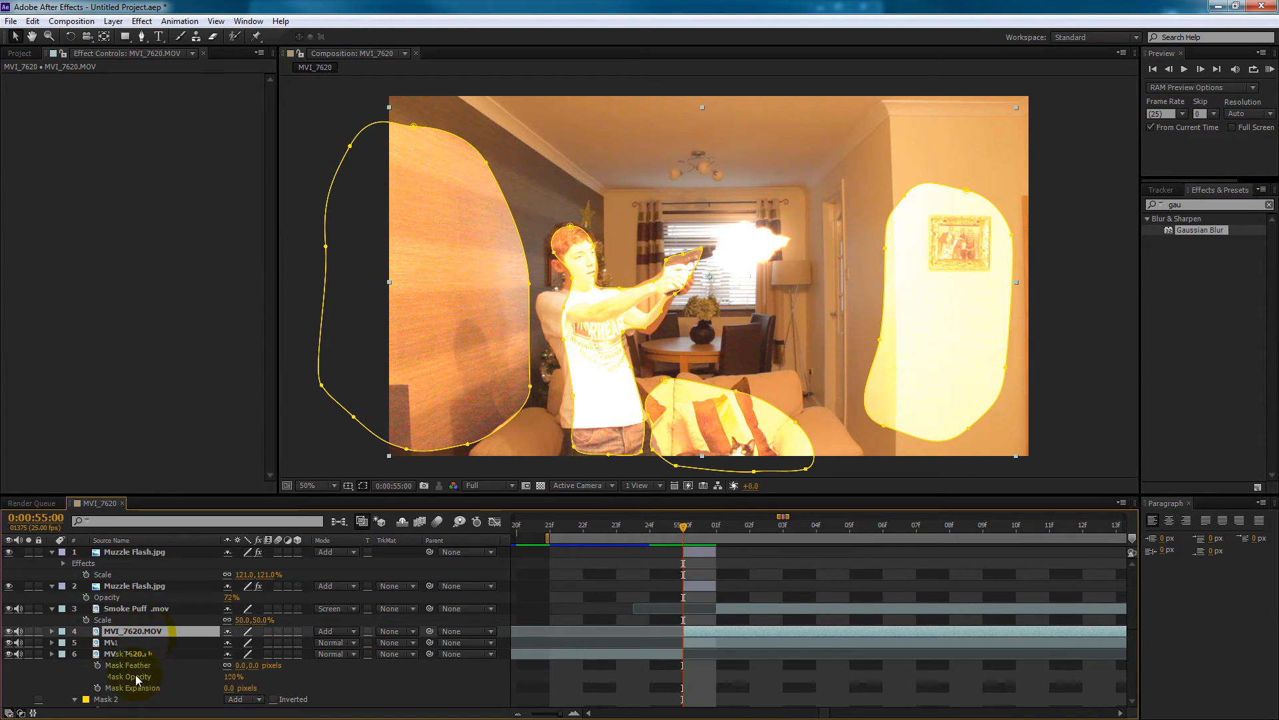
pyautogui.scroll(-2, 209, 630)
pyautogui.scroll(2, 222, 609)
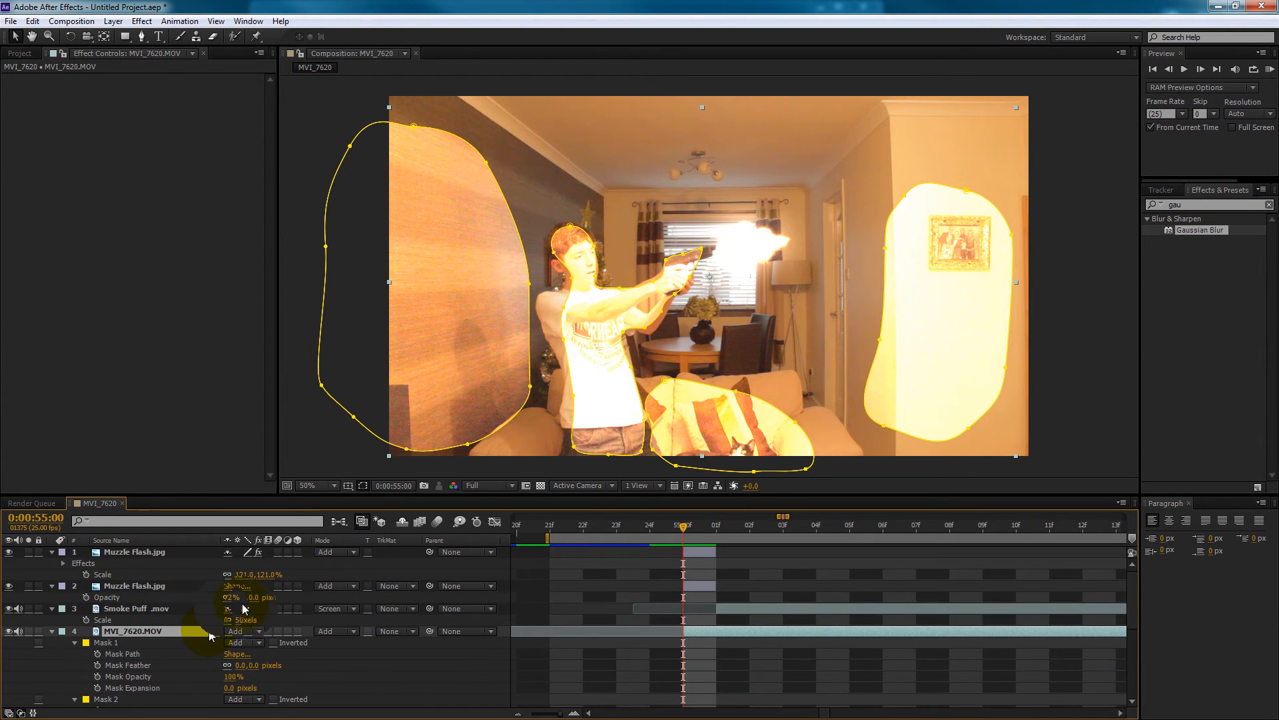
pyautogui.scroll(-6, 244, 598)
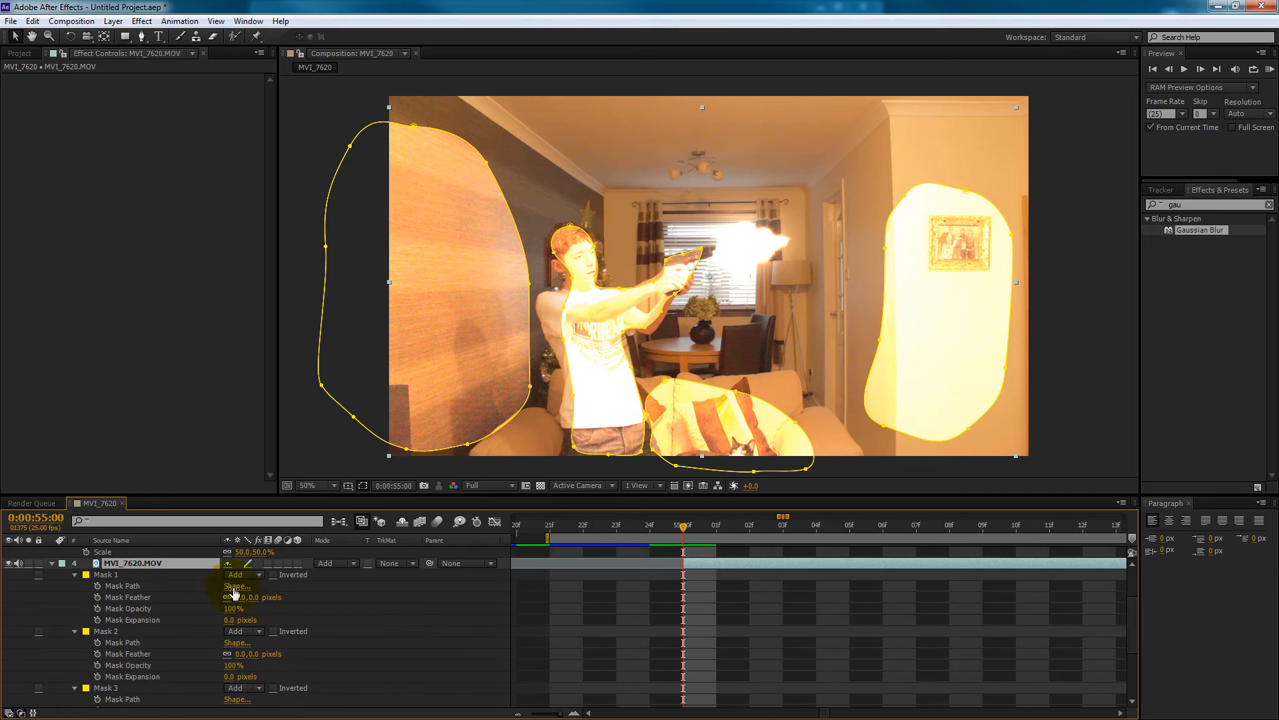
pyautogui.scroll(6, 166, 621)
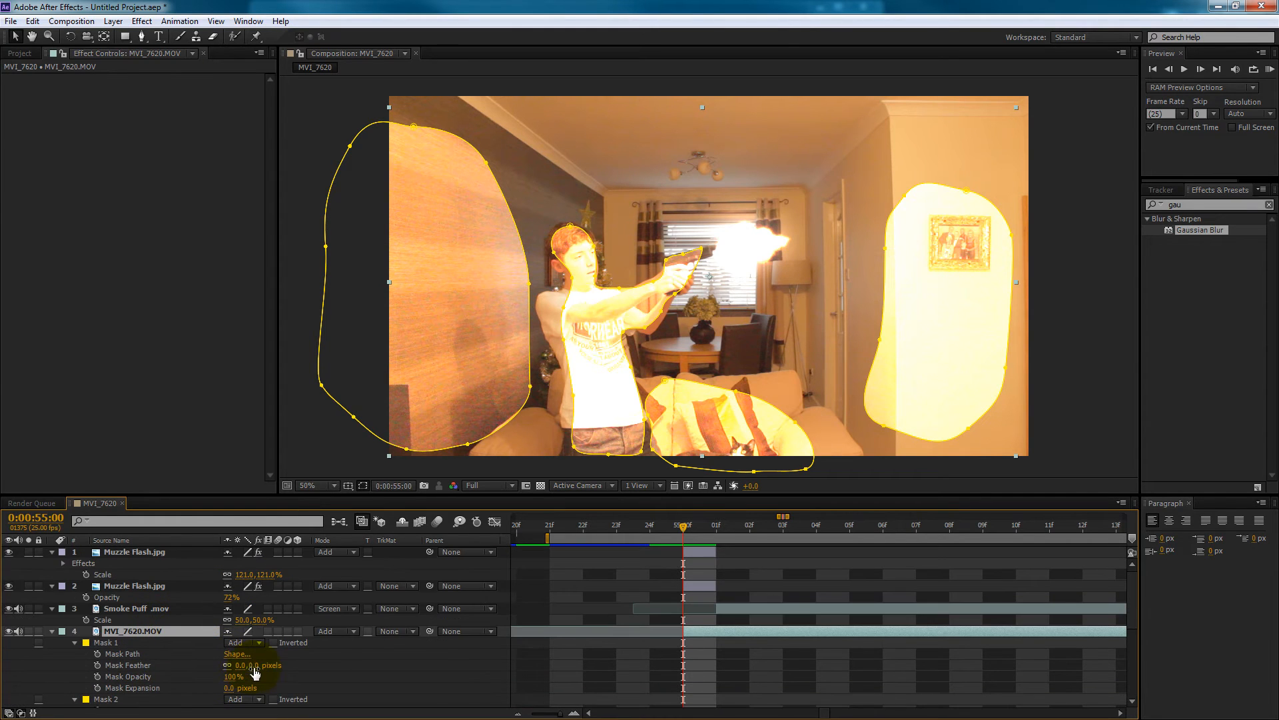
pyautogui.click(142, 643)
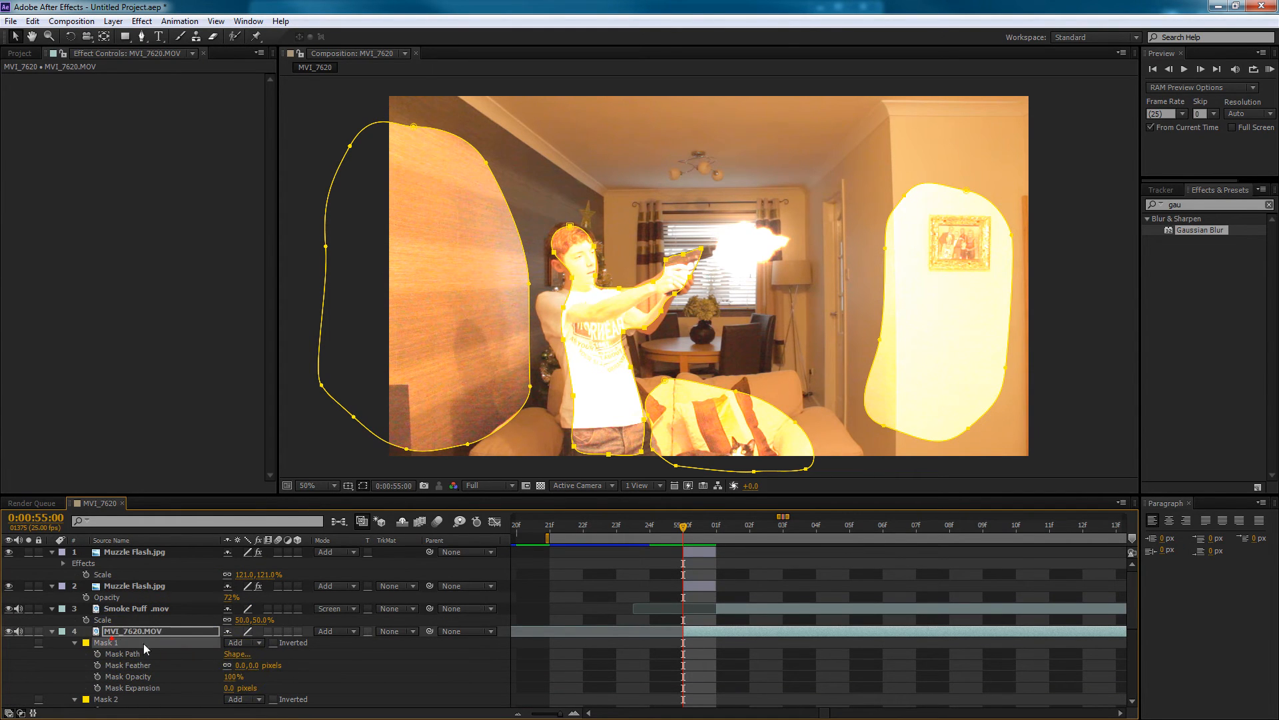
pyautogui.moveTo(241, 665); pyautogui.dragTo(404, 644)
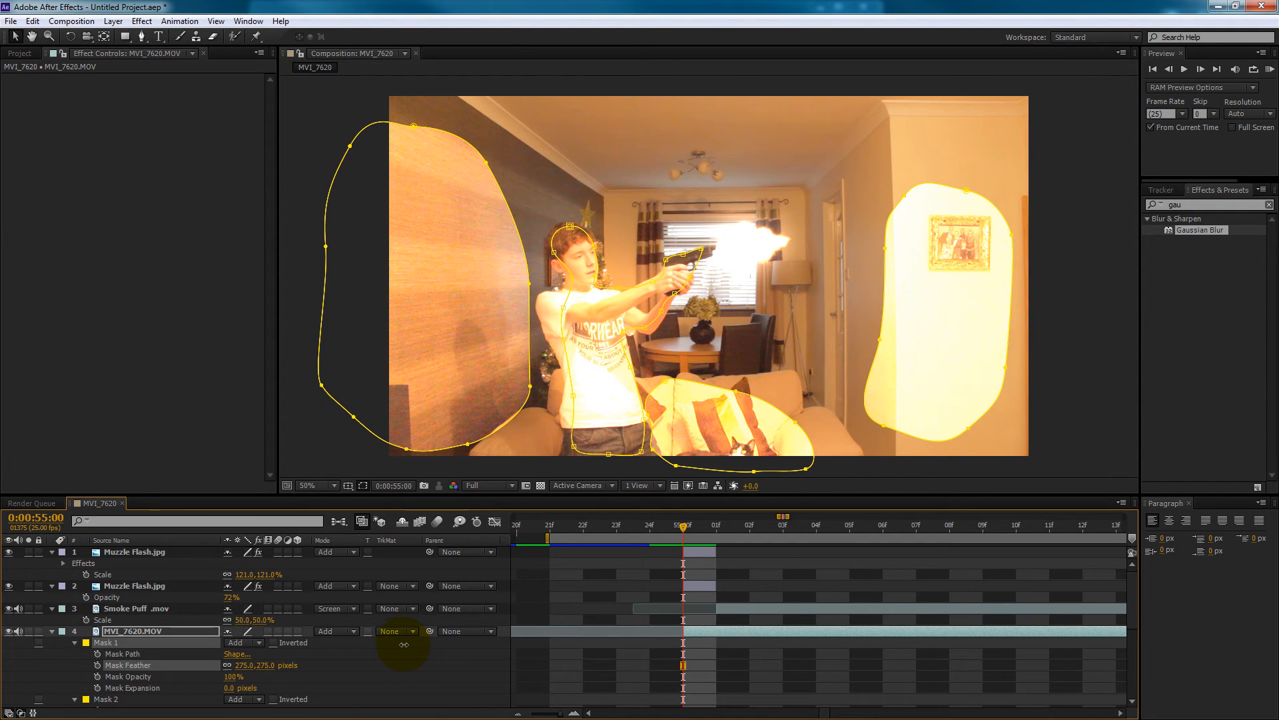
# - Set the expansion of the shooter's mask to -11 pixels
pyautogui.moveTo(230, 687)
pyautogui.mouseDown()
pyautogui.moveTo(186, 688)
pyautogui.moveTo(223, 688)
pyautogui.mouseUp()
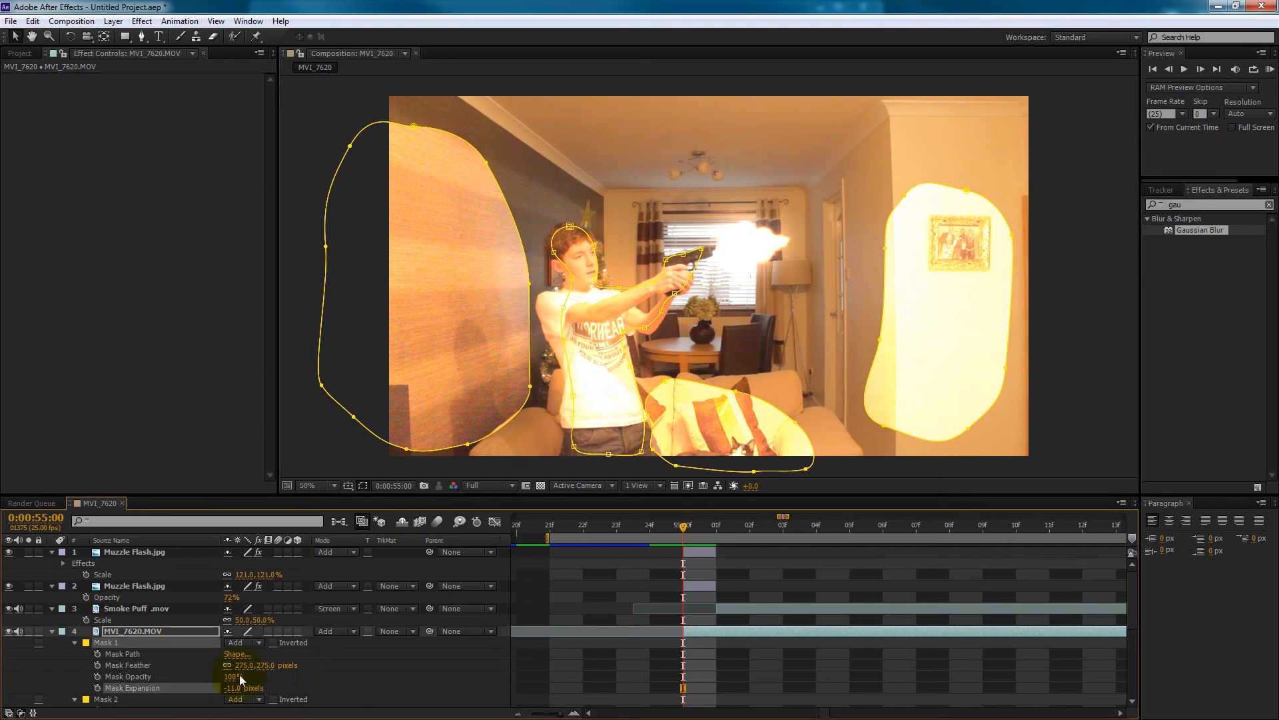
pyautogui.hotkey('ctrl', 'z')
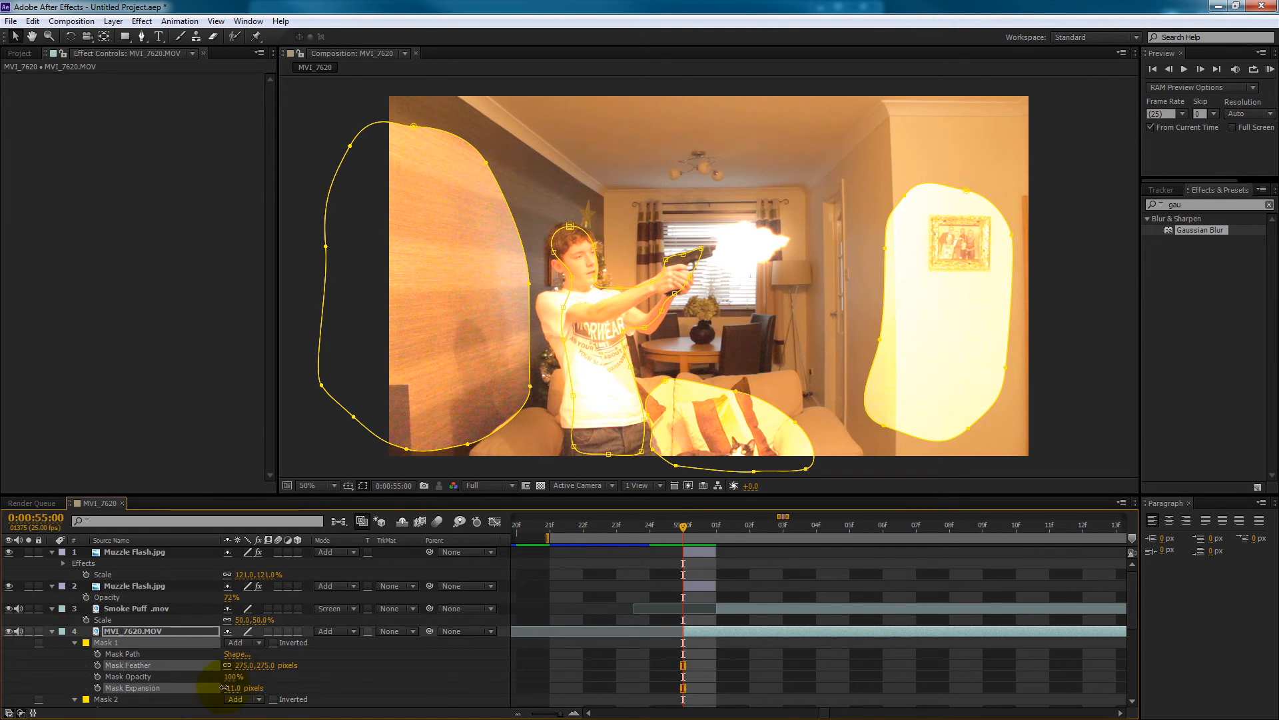
pyautogui.moveTo(224, 687); pyautogui.dragTo(223, 688)
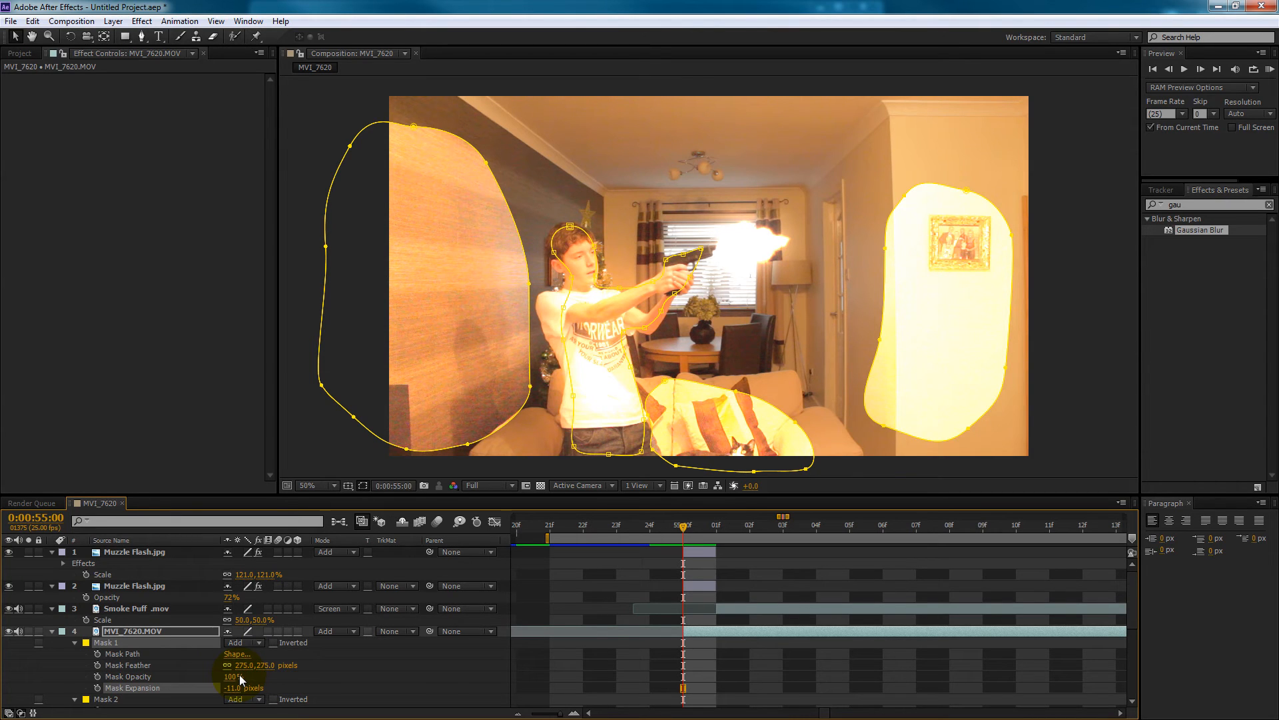
# - Set the dark wall mask's feather to 791 pixels and its expansion to 44 pixels
pyautogui.scroll(-2, 353, 654)
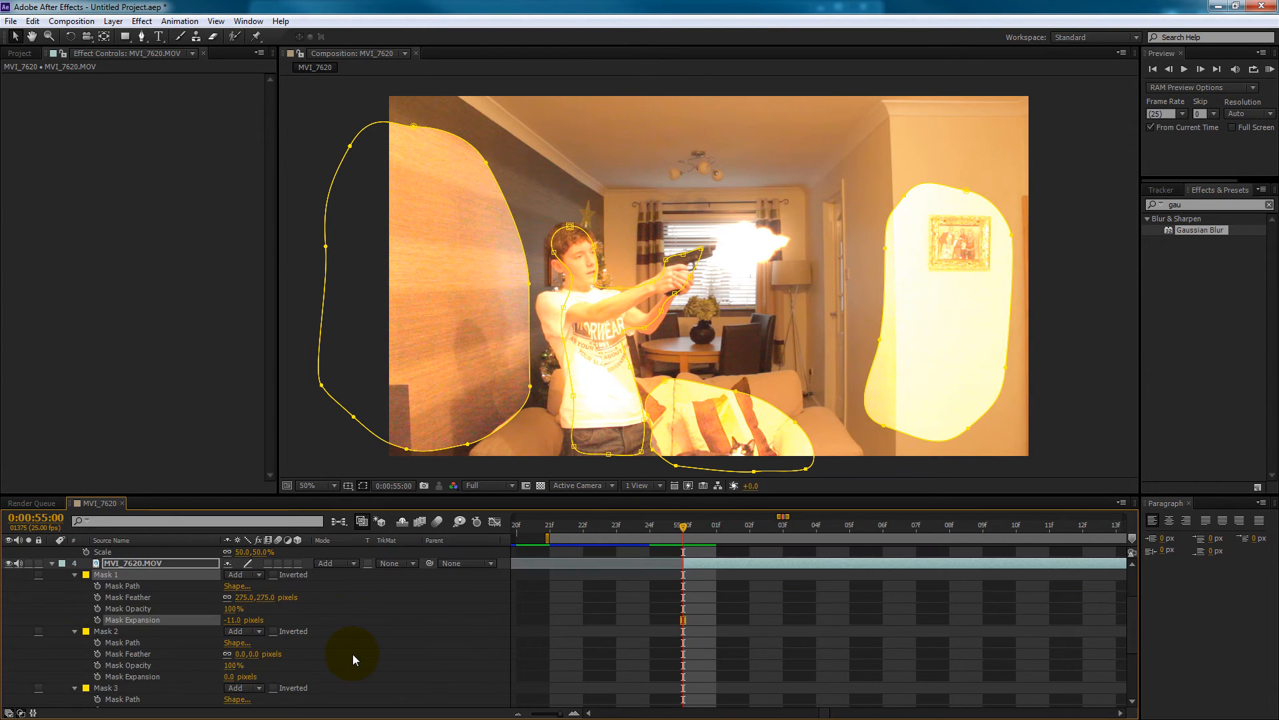
pyautogui.scroll(-1, 353, 654)
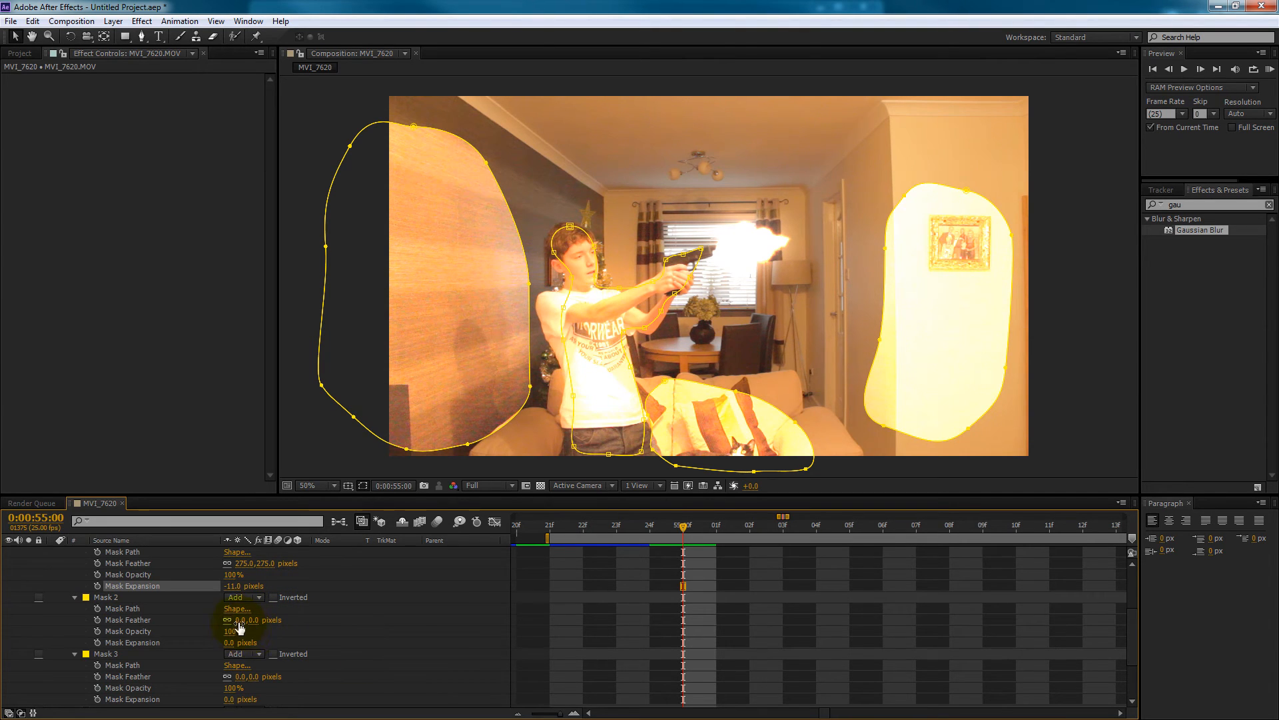
pyautogui.click(133, 598)
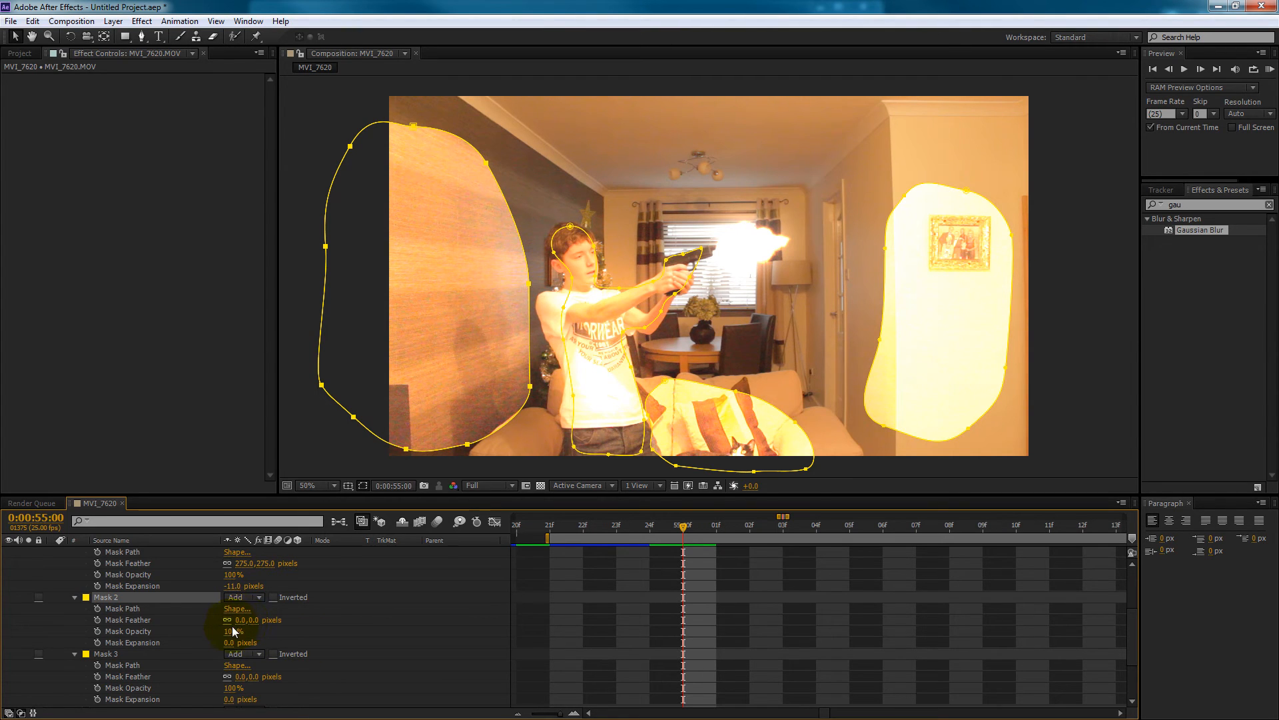
pyautogui.moveTo(234, 621); pyautogui.dragTo(337, 613)
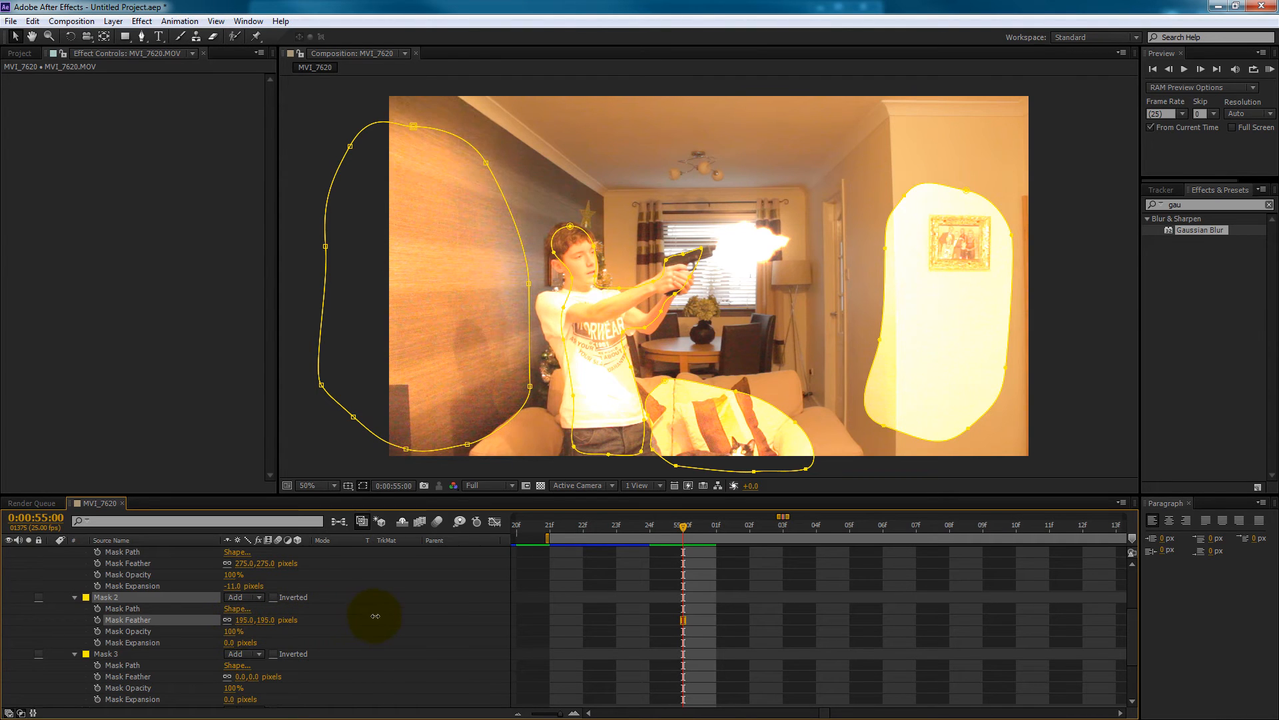
pyautogui.moveTo(438, 615); pyautogui.dragTo(595, 613)
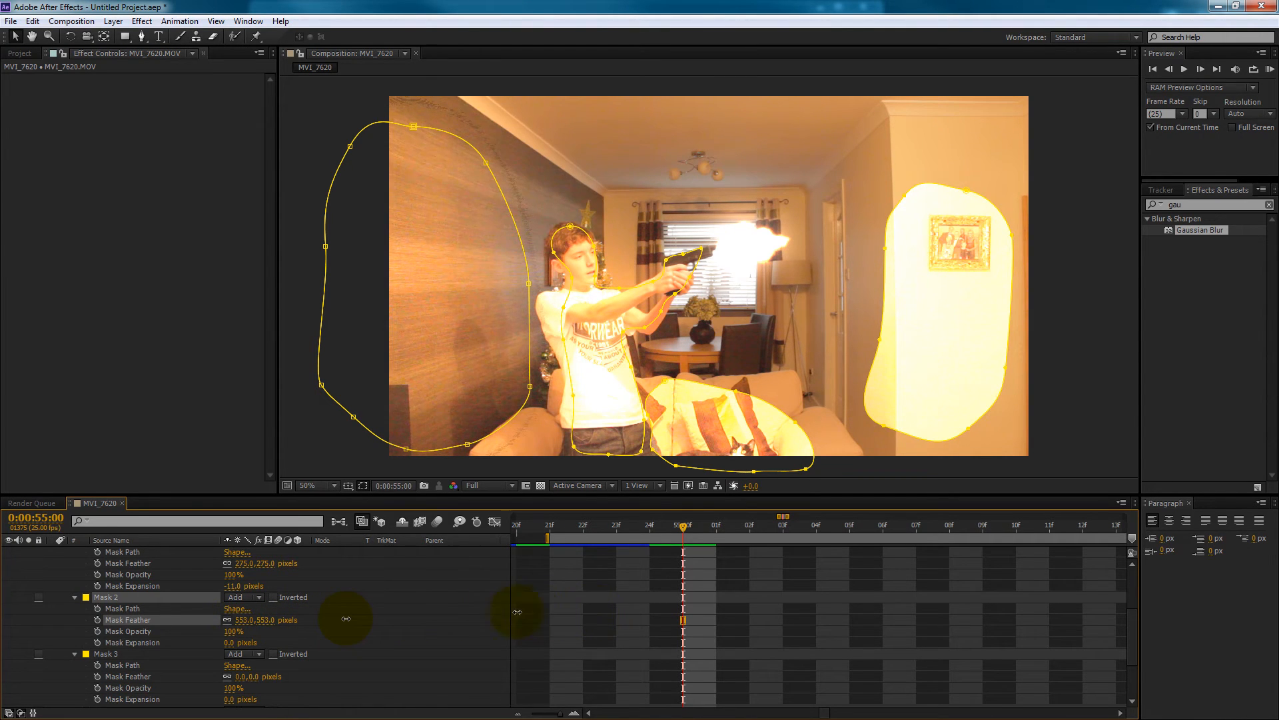
pyautogui.moveTo(517, 611); pyautogui.dragTo(482, 615)
pyautogui.moveTo(242, 627); pyautogui.dragTo(487, 614)
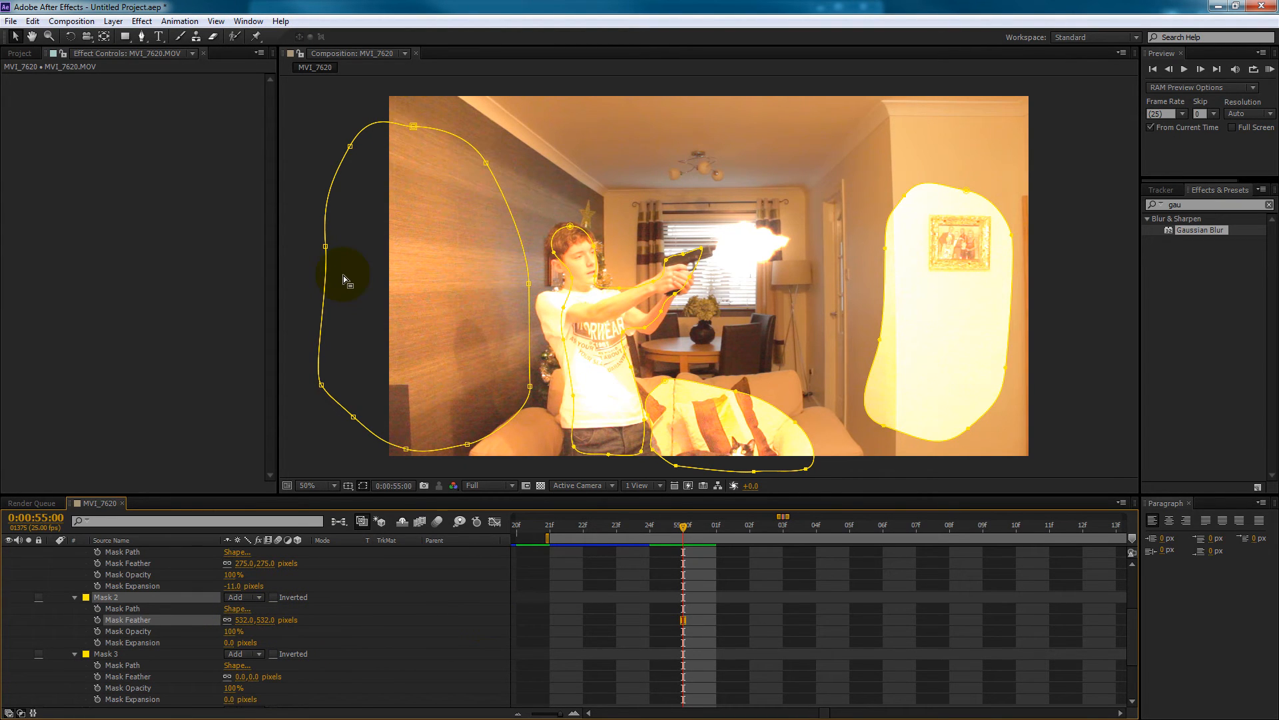
pyautogui.moveTo(243, 620); pyautogui.dragTo(325, 619)
pyautogui.moveTo(241, 620); pyautogui.dragTo(336, 634)
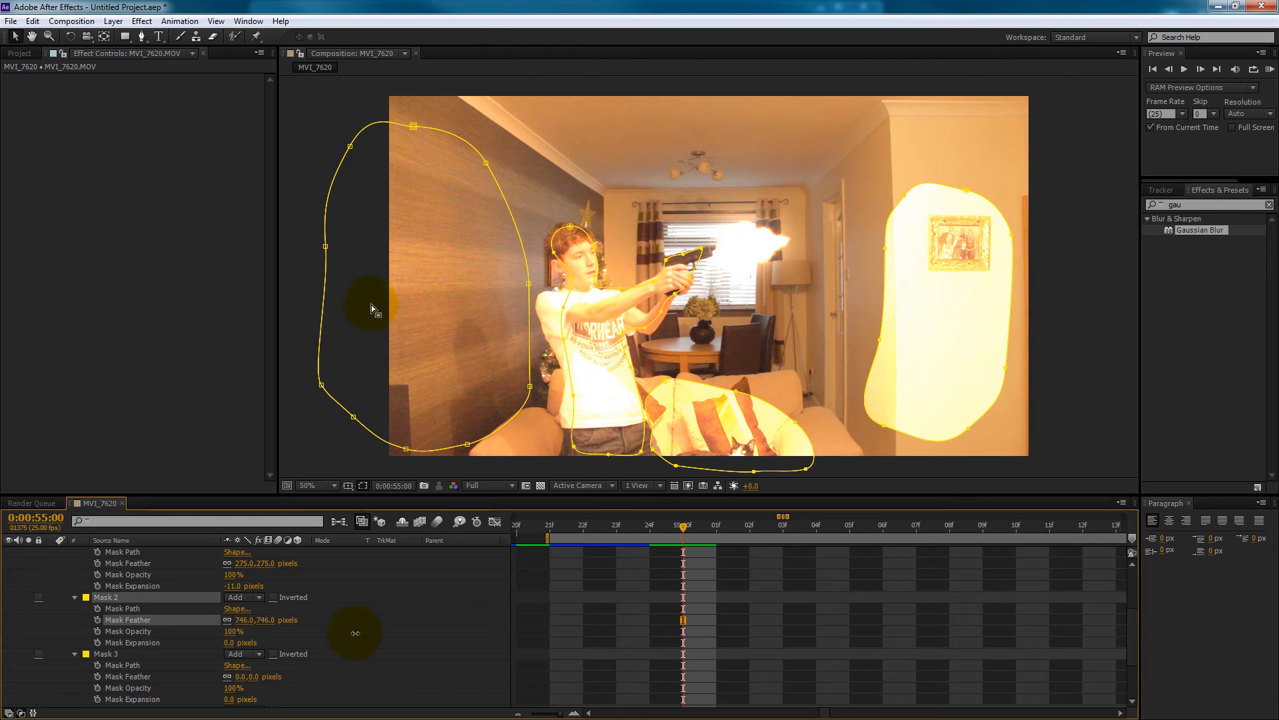
pyautogui.moveTo(355, 633); pyautogui.dragTo(349, 634)
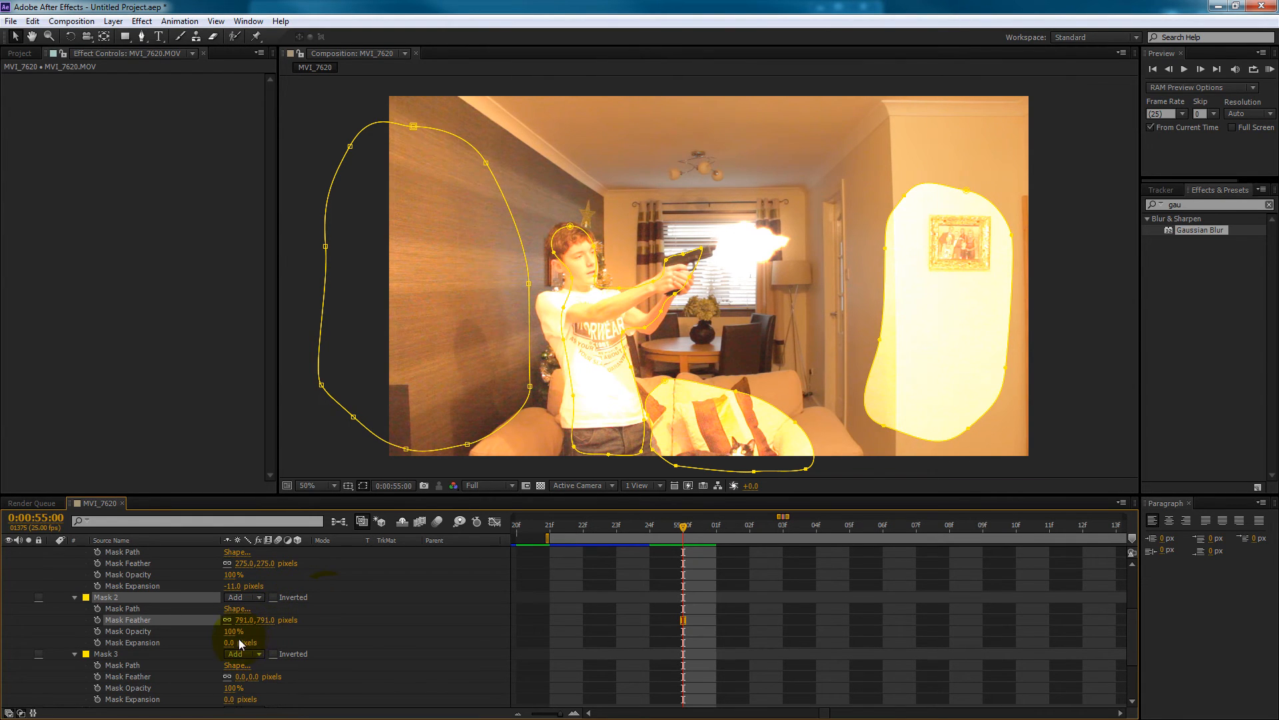
pyautogui.moveTo(230, 644); pyautogui.dragTo(266, 644)
pyautogui.click(338, 654)
# - Set the sofa cushion mask's feather to 275 pixels and its expansion to -35 pixels
pyautogui.scroll(-1, 353, 650)
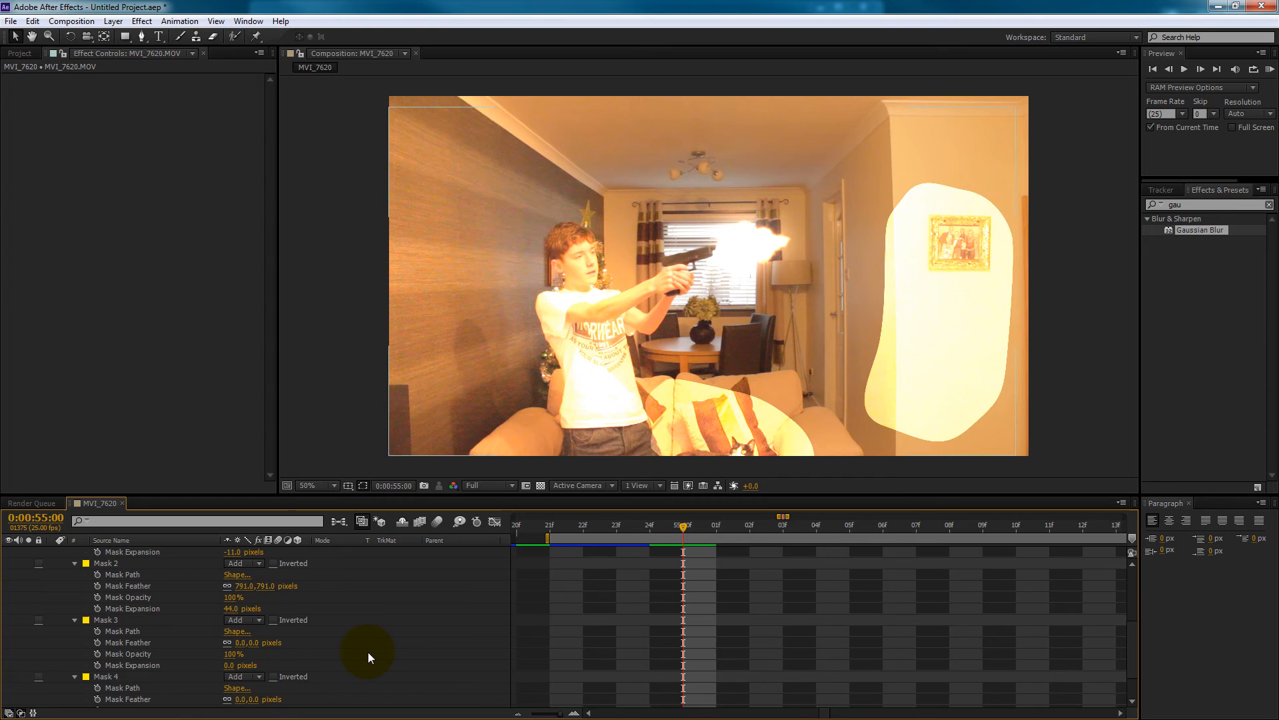
pyautogui.scroll(-1, 273, 651)
pyautogui.click(267, 636)
pyautogui.click(267, 635)
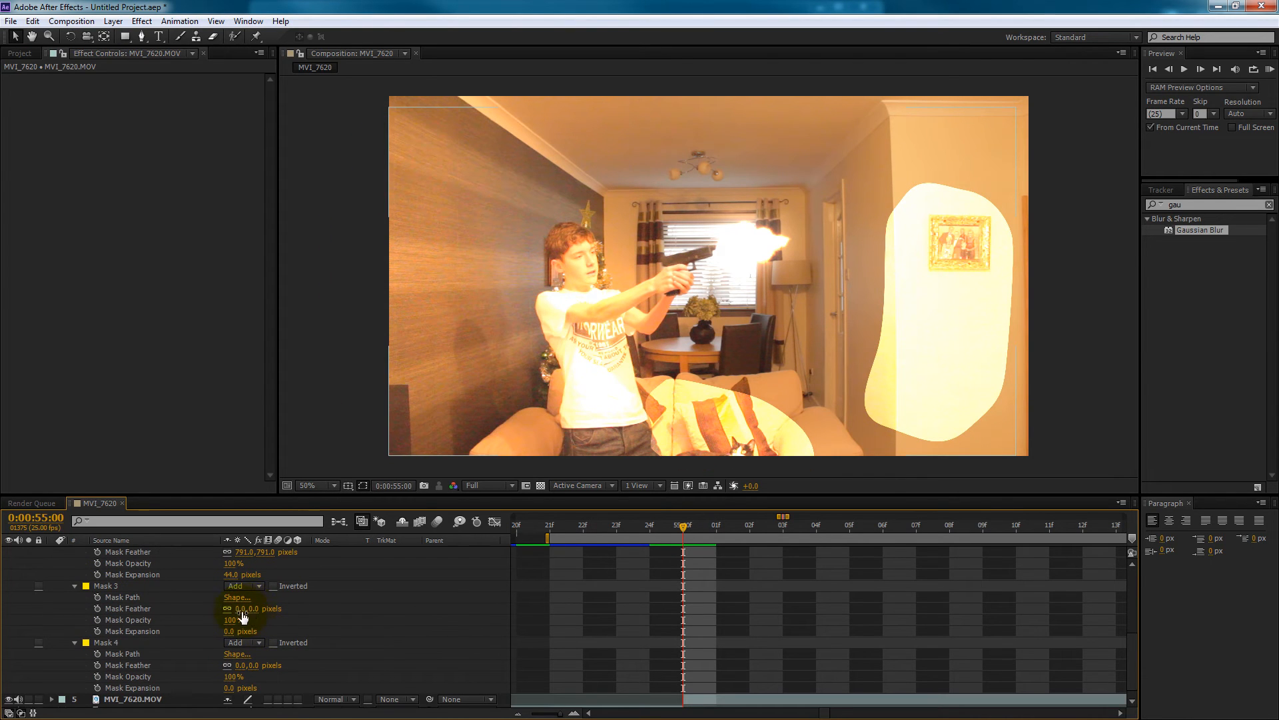
pyautogui.moveTo(239, 609); pyautogui.dragTo(402, 597)
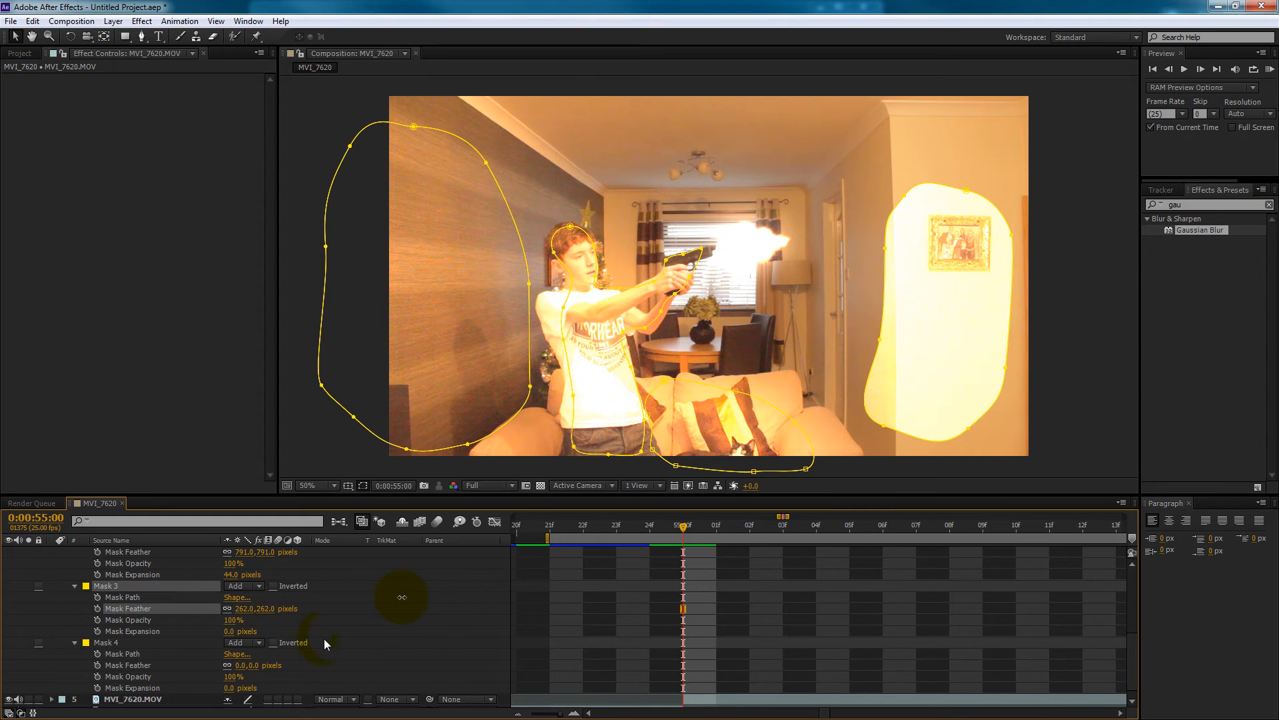
pyautogui.moveTo(231, 631); pyautogui.dragTo(273, 612)
# - Soften the mask around the framed picture with a 609-pixel feather, -25-pixel expansion and 67% opacity
pyautogui.scroll(-1, 377, 657)
pyautogui.moveTo(241, 656); pyautogui.dragTo(631, 634)
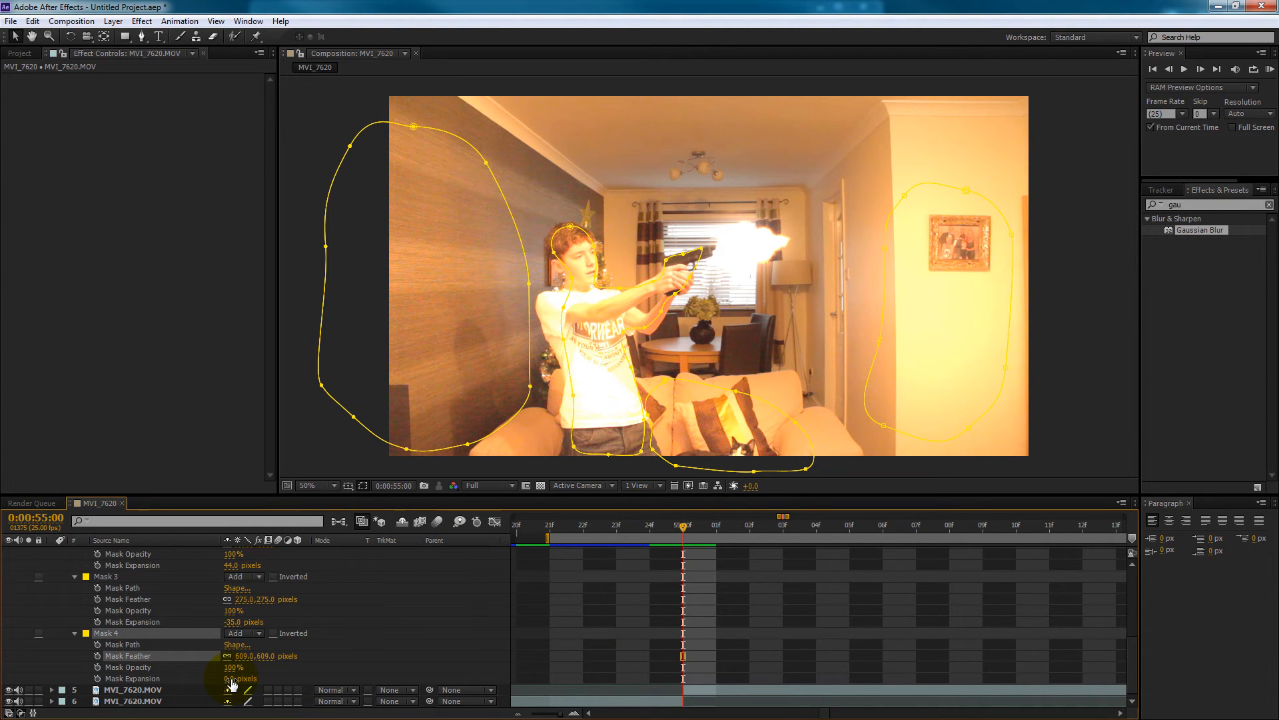
pyautogui.moveTo(230, 678); pyautogui.dragTo(206, 667)
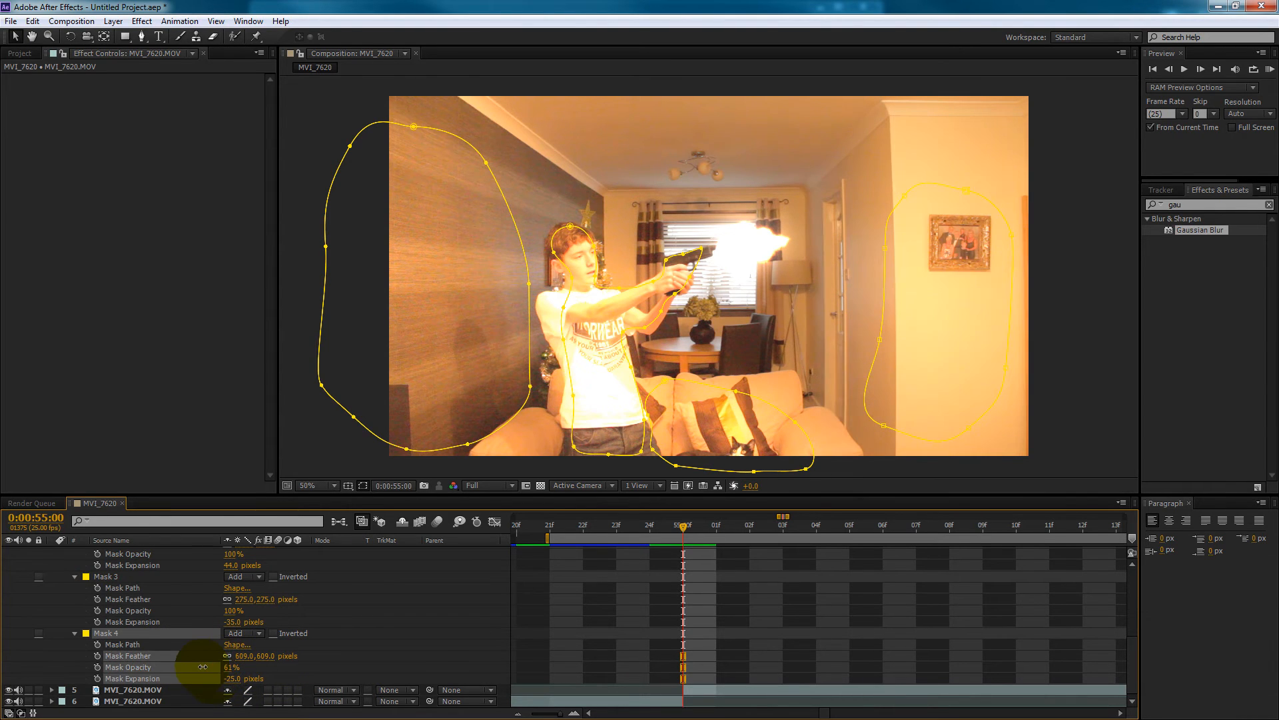
# - Compare the scene with and without the masked Add-mode MVI_7620.MOV layer by switching its visibility off and on
pyautogui.scroll(5, 139, 630)
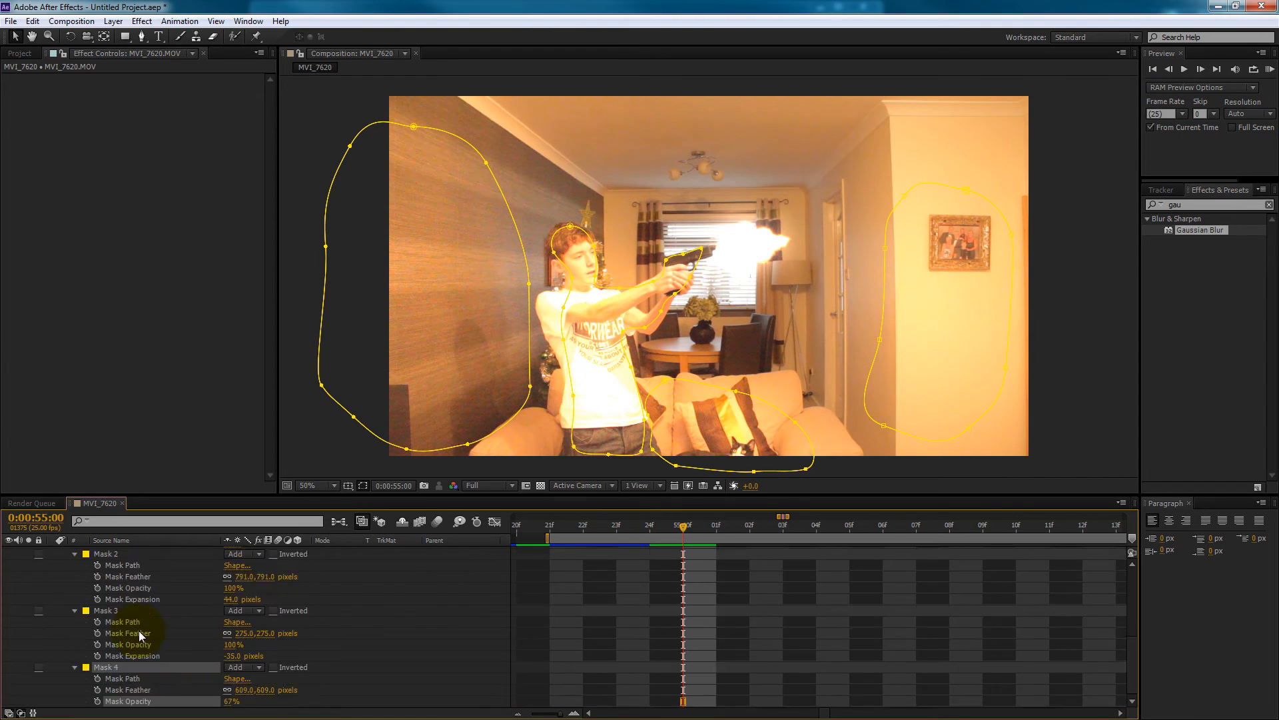
pyautogui.click(131, 630)
pyautogui.click(9, 631)
pyautogui.click(9, 631)
pyautogui.click(10, 631)
pyautogui.click(9, 631)
pyautogui.click(10, 631)
pyautogui.click(9, 631)
pyautogui.click(9, 631)
pyautogui.click(9, 631)
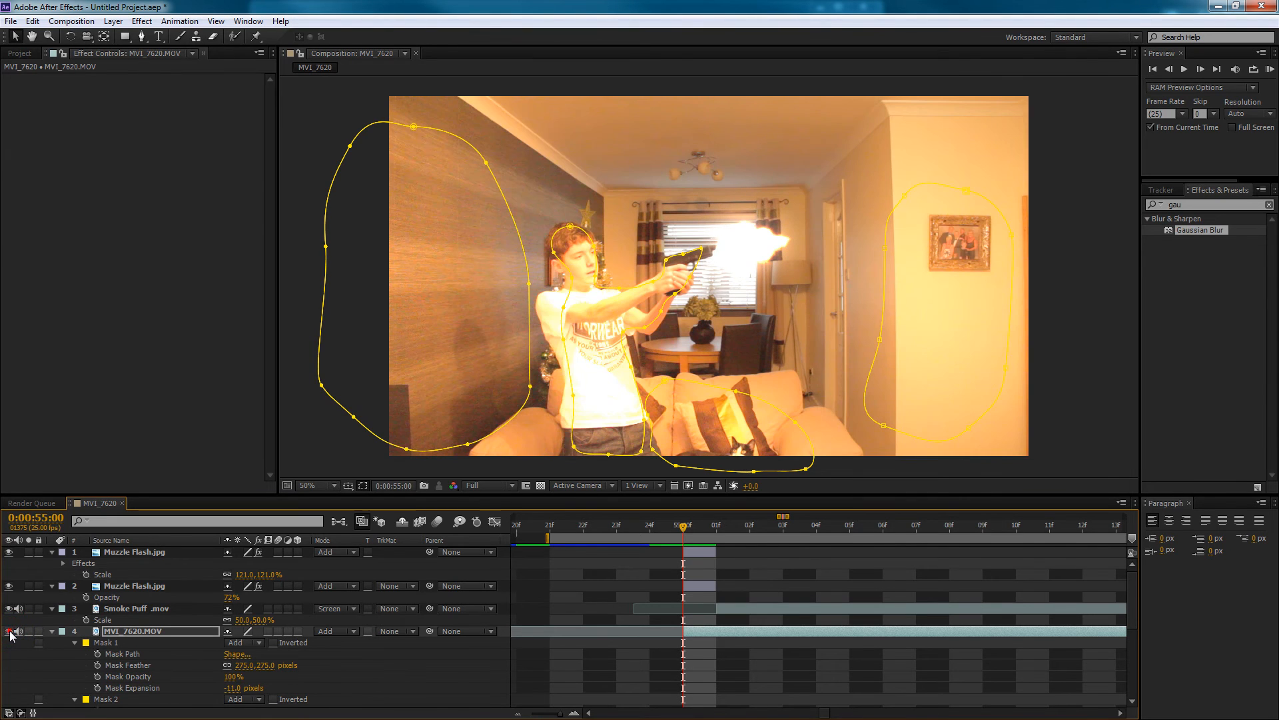
# - Collapse the mask properties of the Add-mode MVI_7620.MOV layer and select that layer
pyautogui.click(128, 620)
pyautogui.click(108, 633)
pyautogui.click(54, 624)
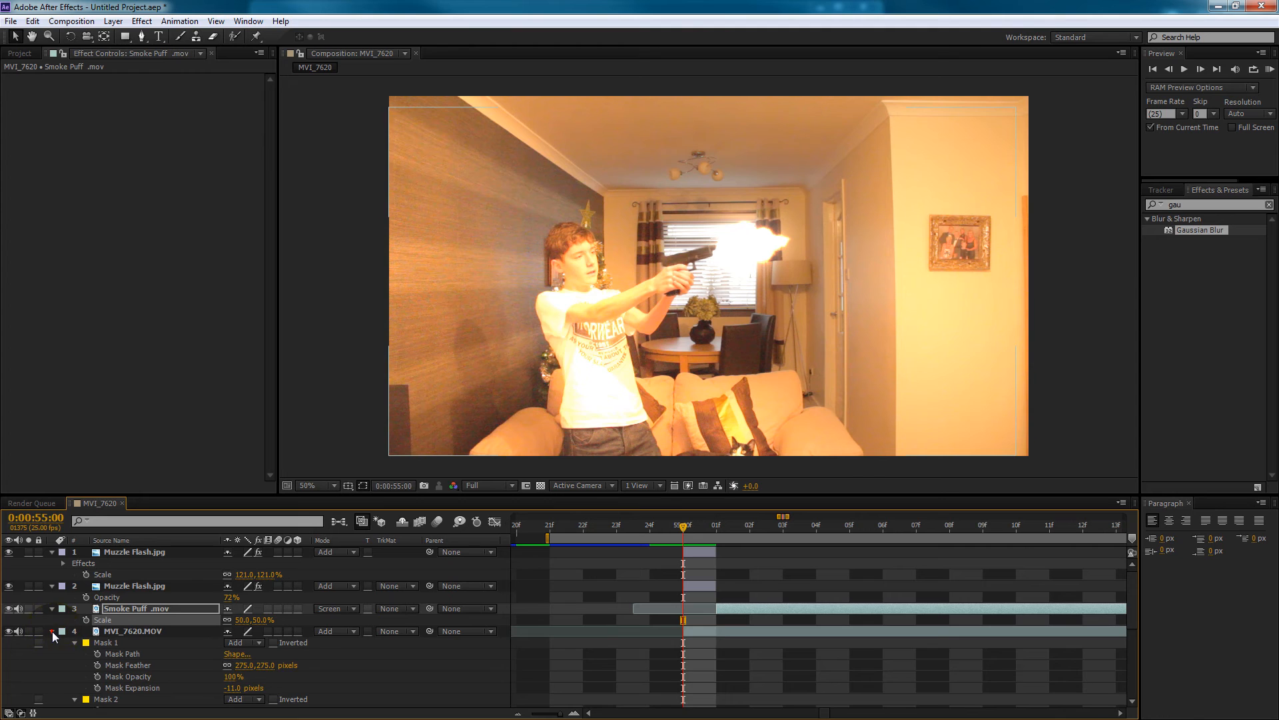
pyautogui.click(52, 631)
pyautogui.click(169, 631)
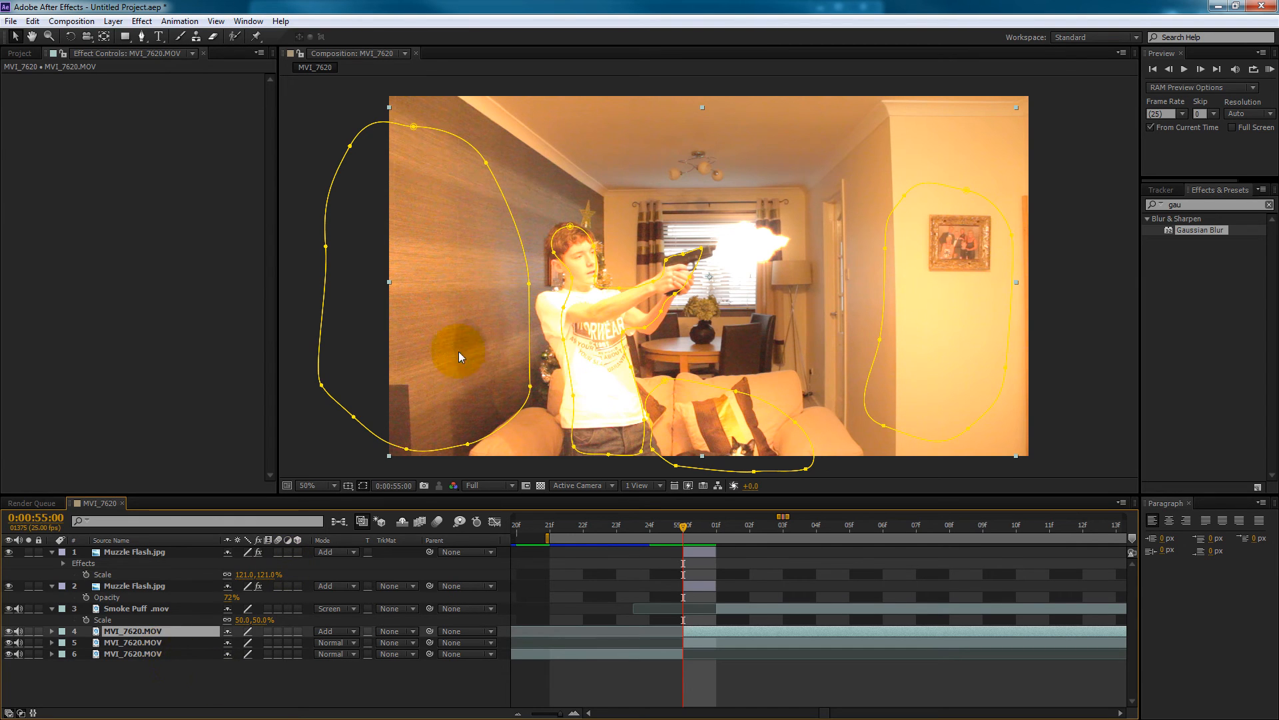
# - Extend the start of the Add-mode MVI_7620.MOV layer back to 0:00:54:23 and return the current time to 0:00:55:00
pyautogui.moveTo(684, 528); pyautogui.dragTo(694, 553)
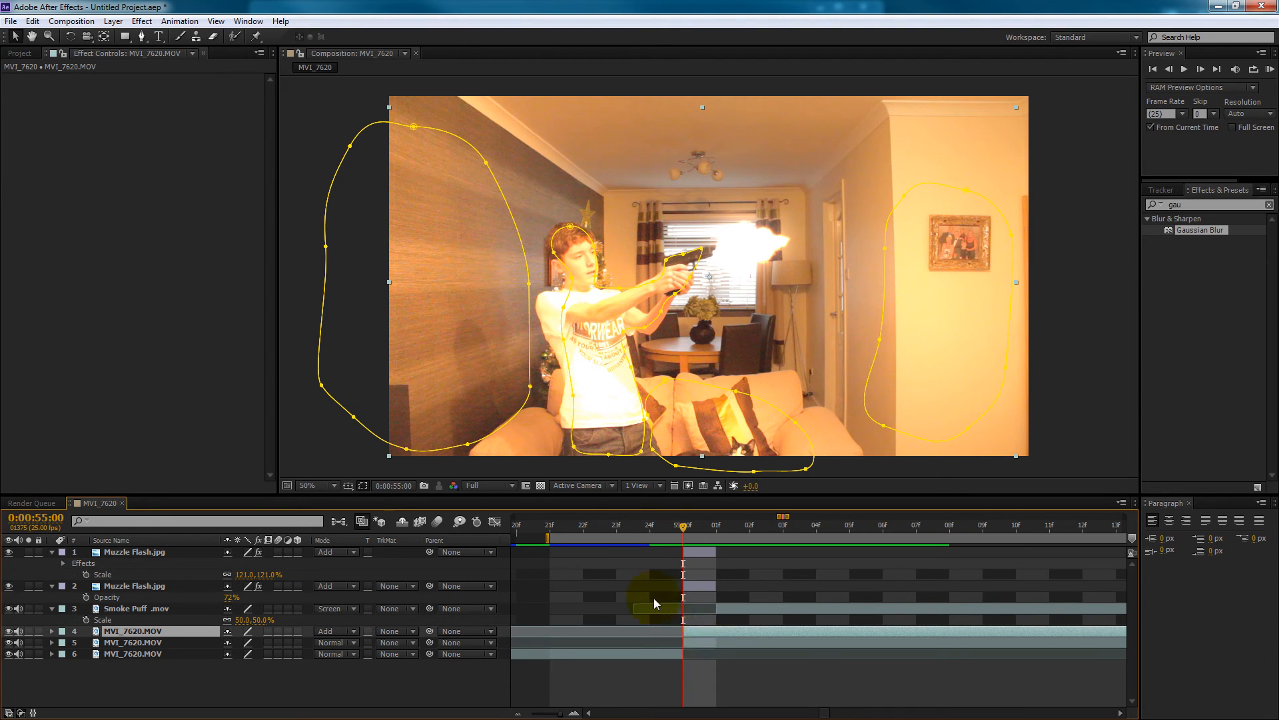
pyautogui.moveTo(683, 527)
pyautogui.mouseDown()
pyautogui.moveTo(627, 526)
pyautogui.moveTo(723, 528)
pyautogui.moveTo(664, 543)
pyautogui.moveTo(682, 545)
pyautogui.mouseUp()
pyautogui.moveTo(686, 631); pyautogui.dragTo(683, 633)
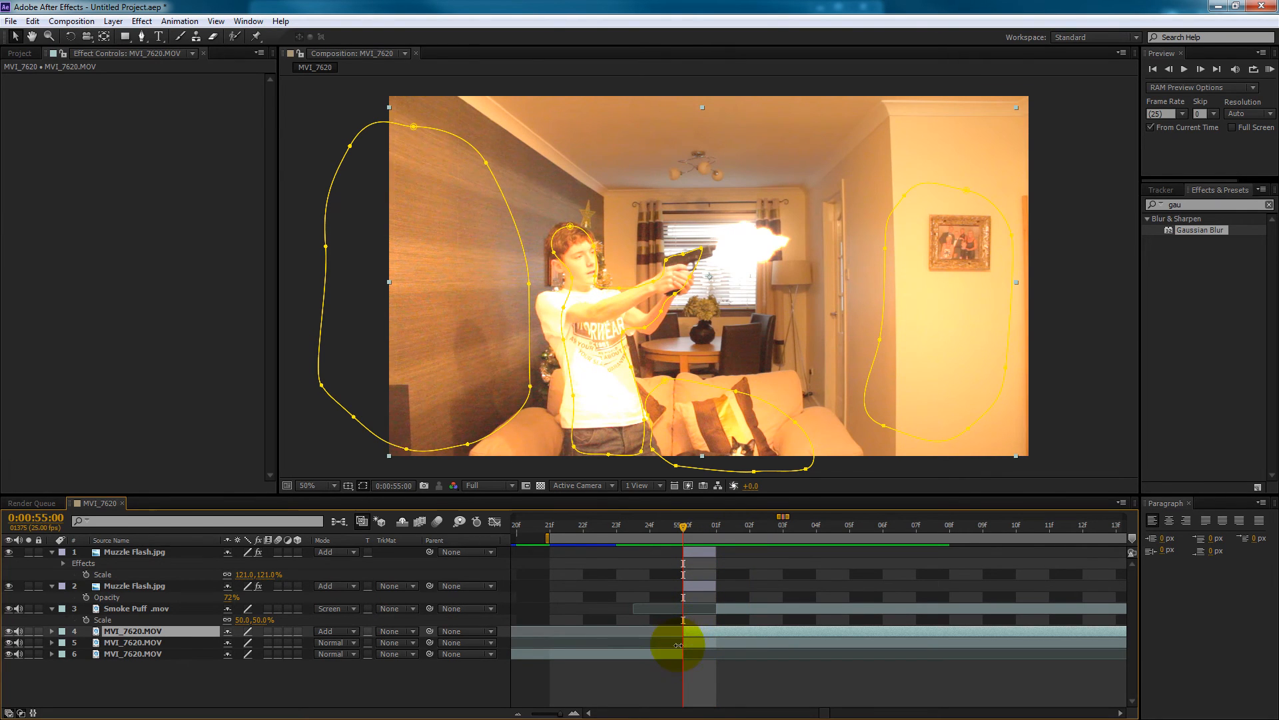
pyautogui.click(683, 530)
pyautogui.moveTo(682, 530)
pyautogui.mouseDown()
pyautogui.moveTo(694, 532)
pyautogui.moveTo(655, 540)
pyautogui.moveTo(675, 540)
pyautogui.mouseUp()
pyautogui.click(700, 631)
pyautogui.moveTo(680, 628); pyautogui.dragTo(622, 628)
pyautogui.moveTo(650, 531); pyautogui.dragTo(681, 547)
pyautogui.click(681, 631)
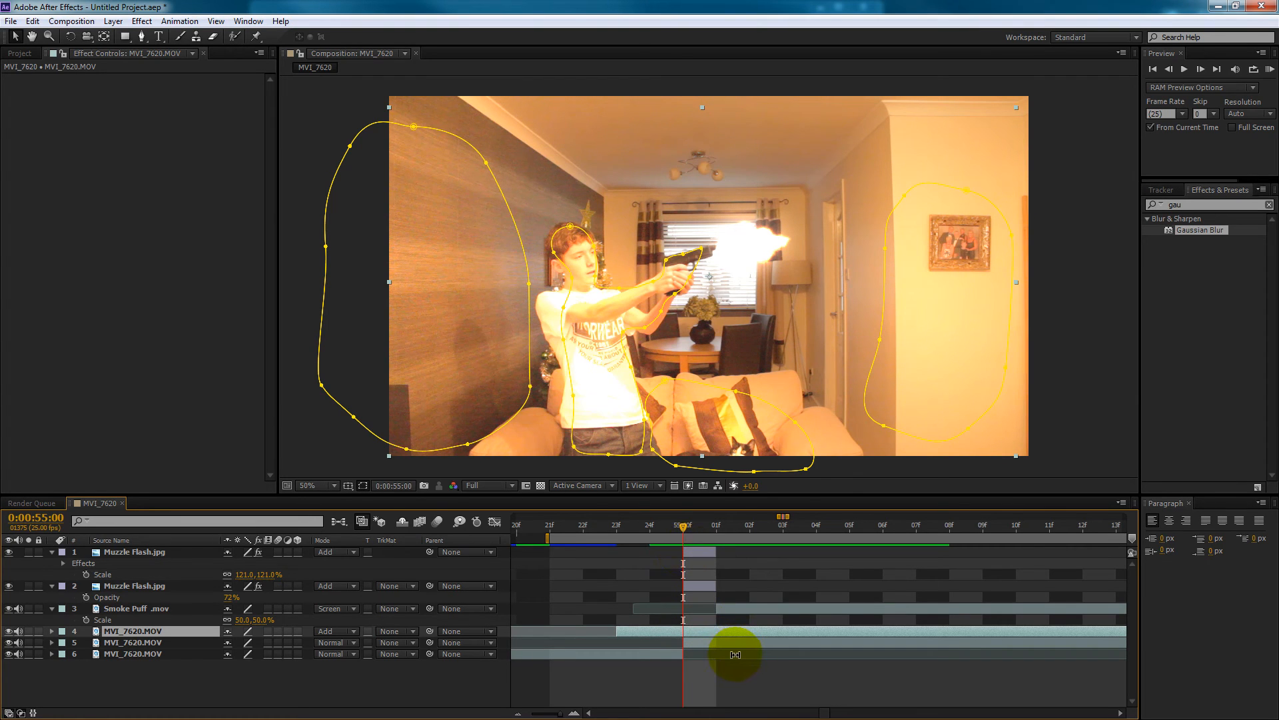
# - Keyframe the Add-mode MVI_7620.MOV layer's opacity at 100% on 0:00:55:00 and 0% on 0:00:54:24
pyautogui.press('t')
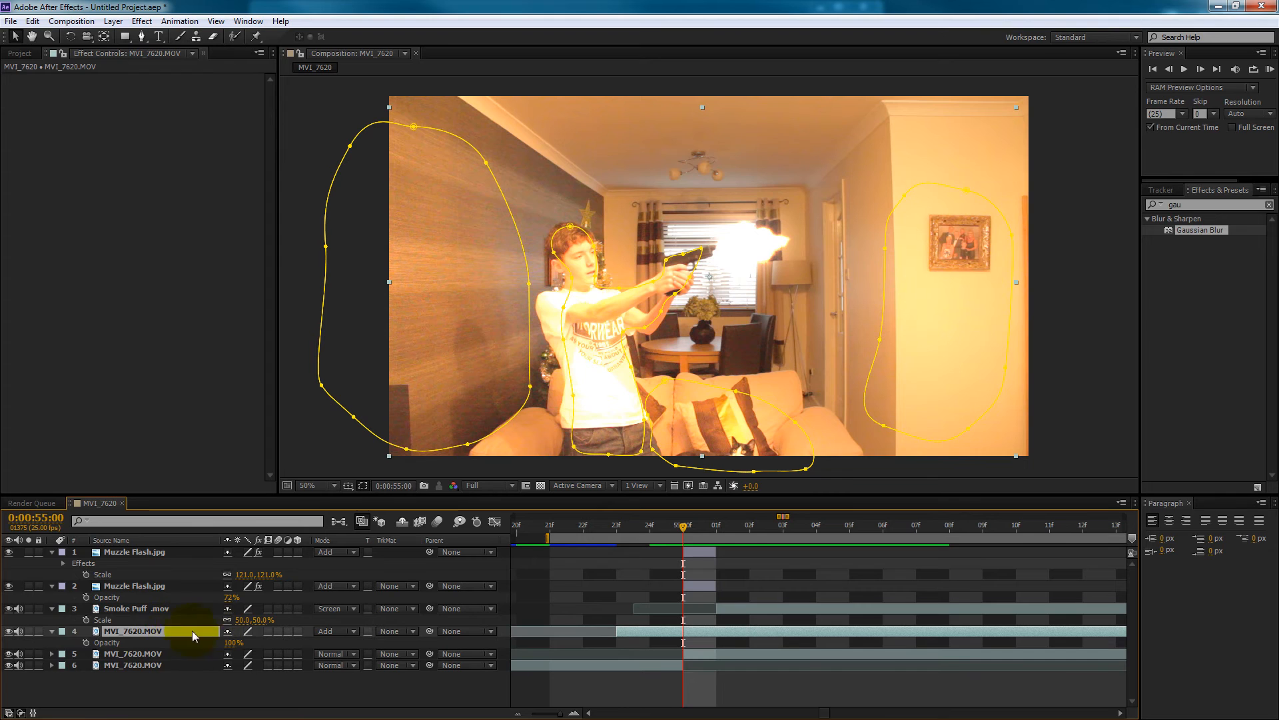
pyautogui.click(86, 642)
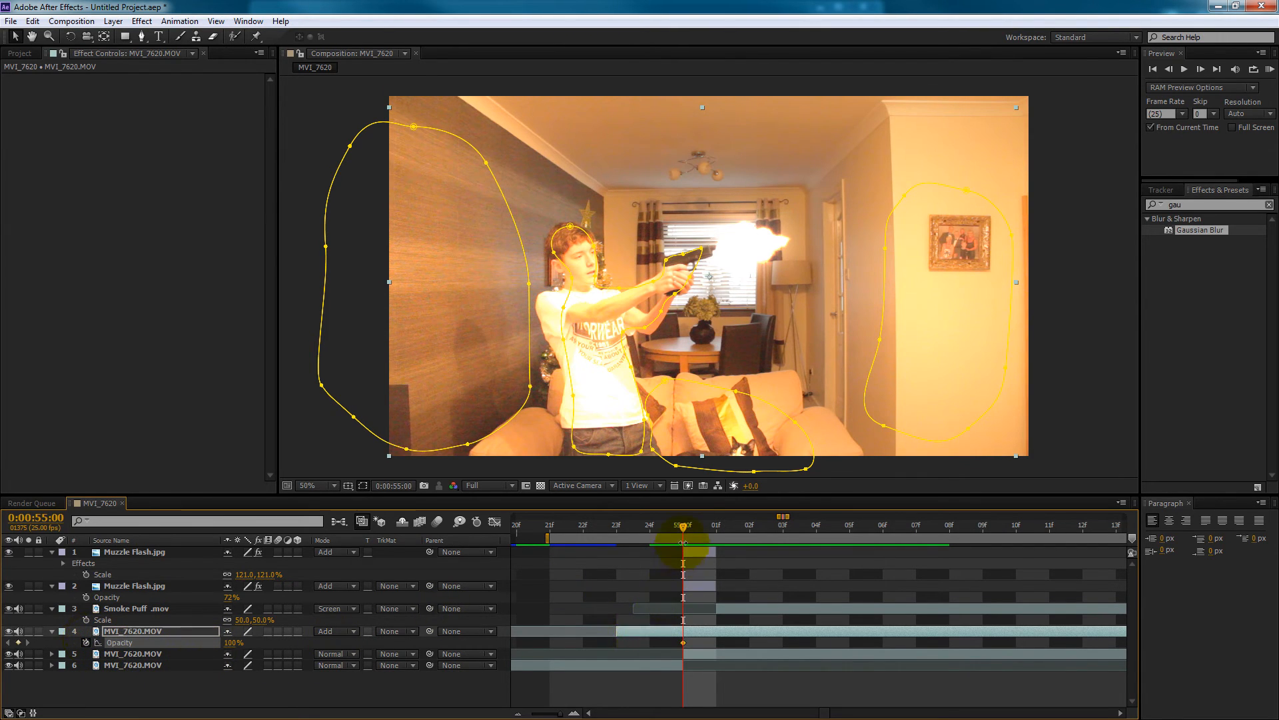
pyautogui.moveTo(685, 529); pyautogui.dragTo(661, 541)
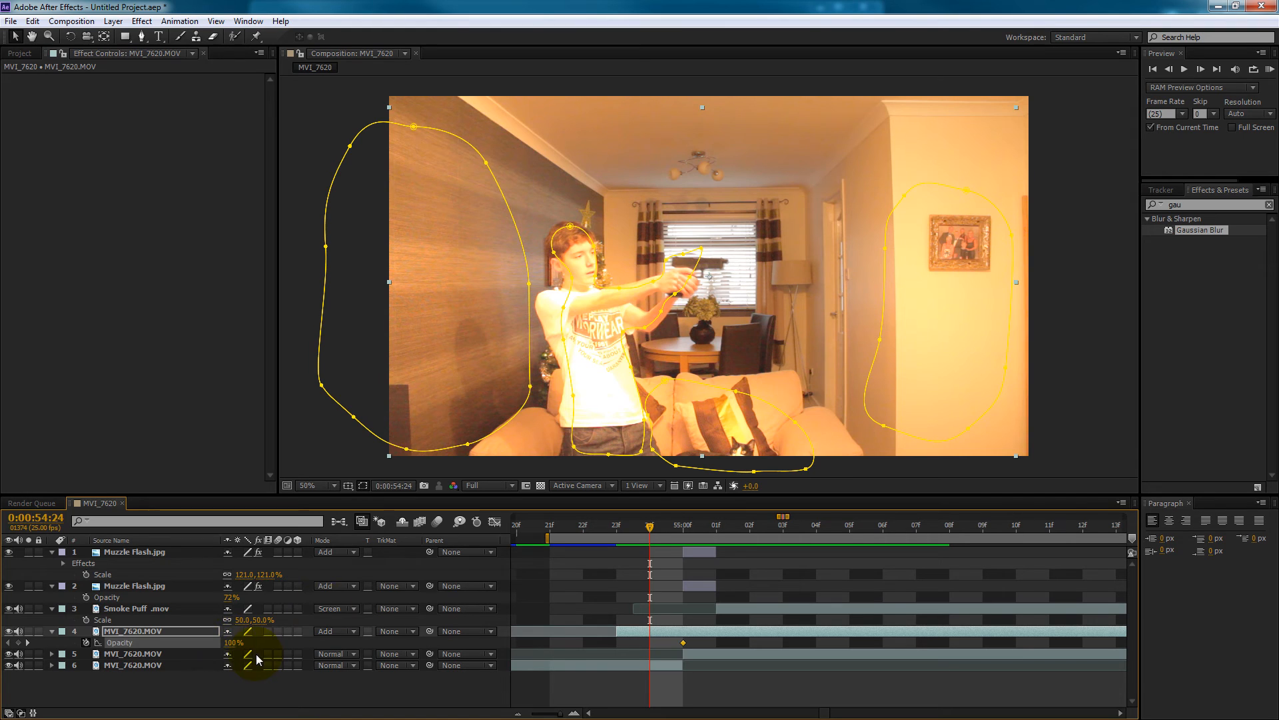
pyautogui.moveTo(230, 643); pyautogui.dragTo(112, 644)
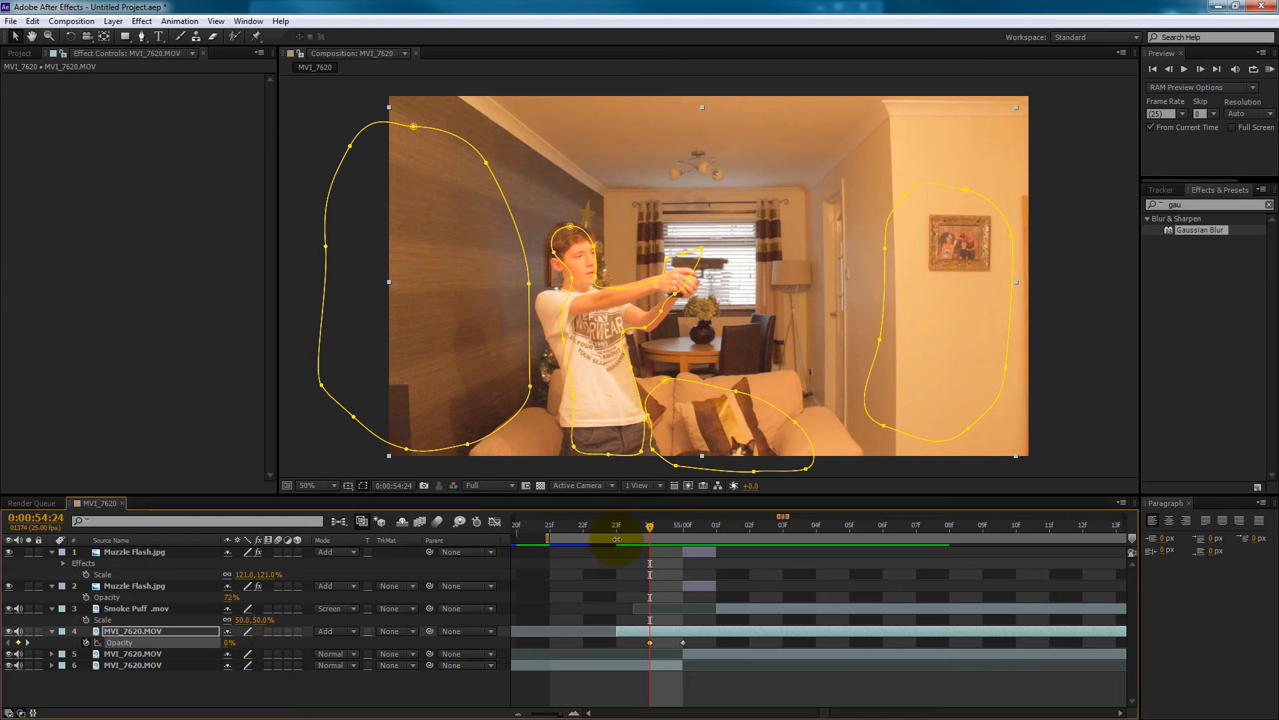
# - Keyframe the Add-mode MVI_7620.MOV layer's opacity at 0% on 0:00:55:02 so the light fades out after the flash
pyautogui.moveTo(649, 528); pyautogui.dragTo(682, 531)
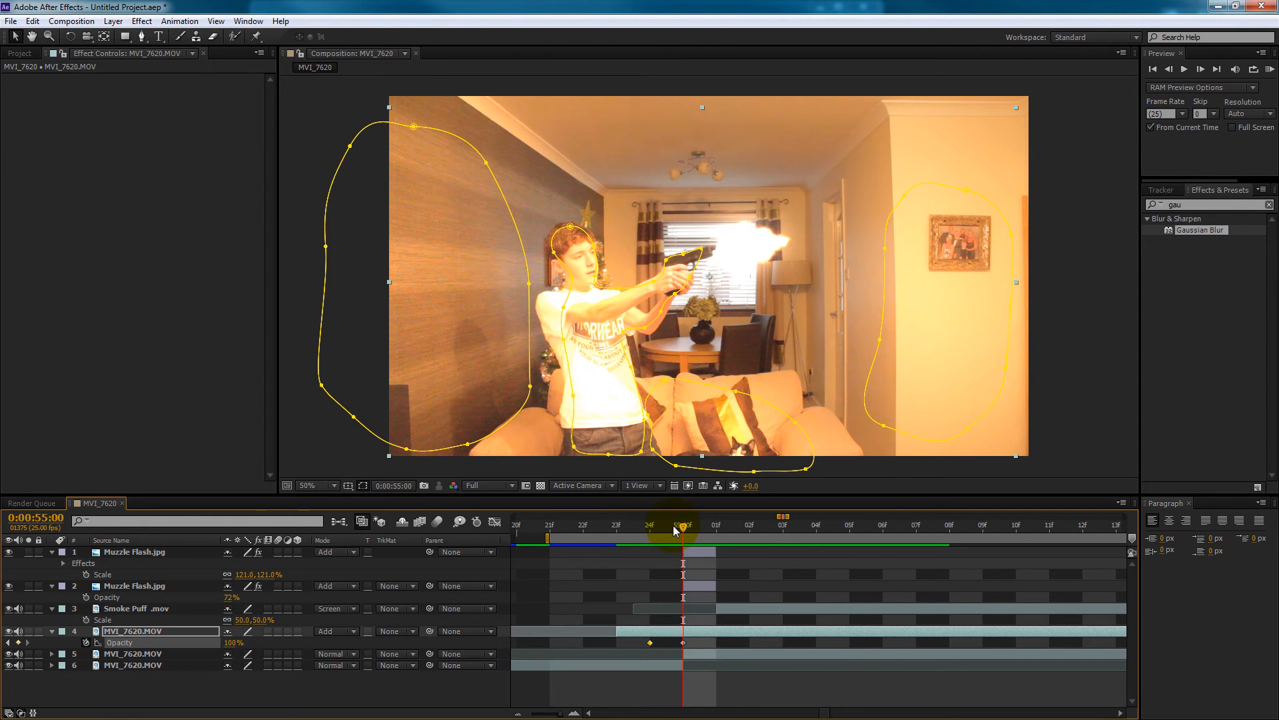
pyautogui.press('pagedown')
pyautogui.press('pagedown')
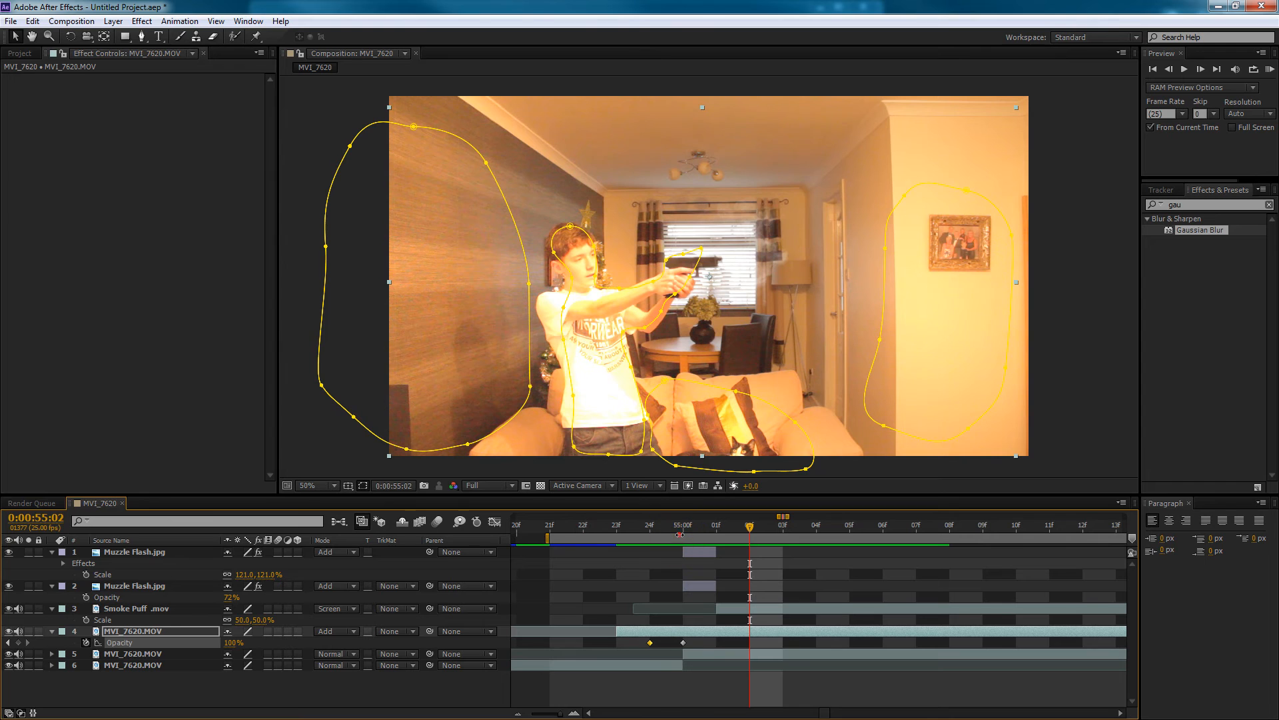
pyautogui.click(683, 523)
pyautogui.press('pagedown')
pyautogui.press('pagedown')
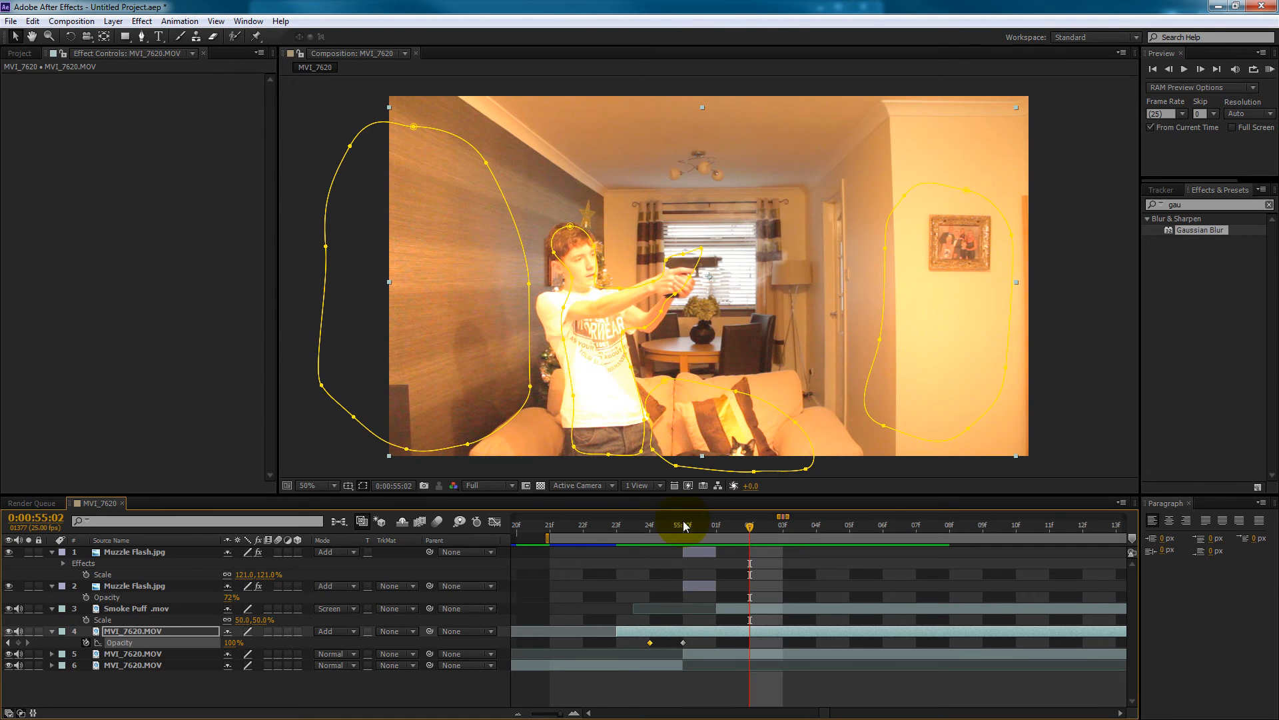
pyautogui.moveTo(227, 647); pyautogui.dragTo(197, 630)
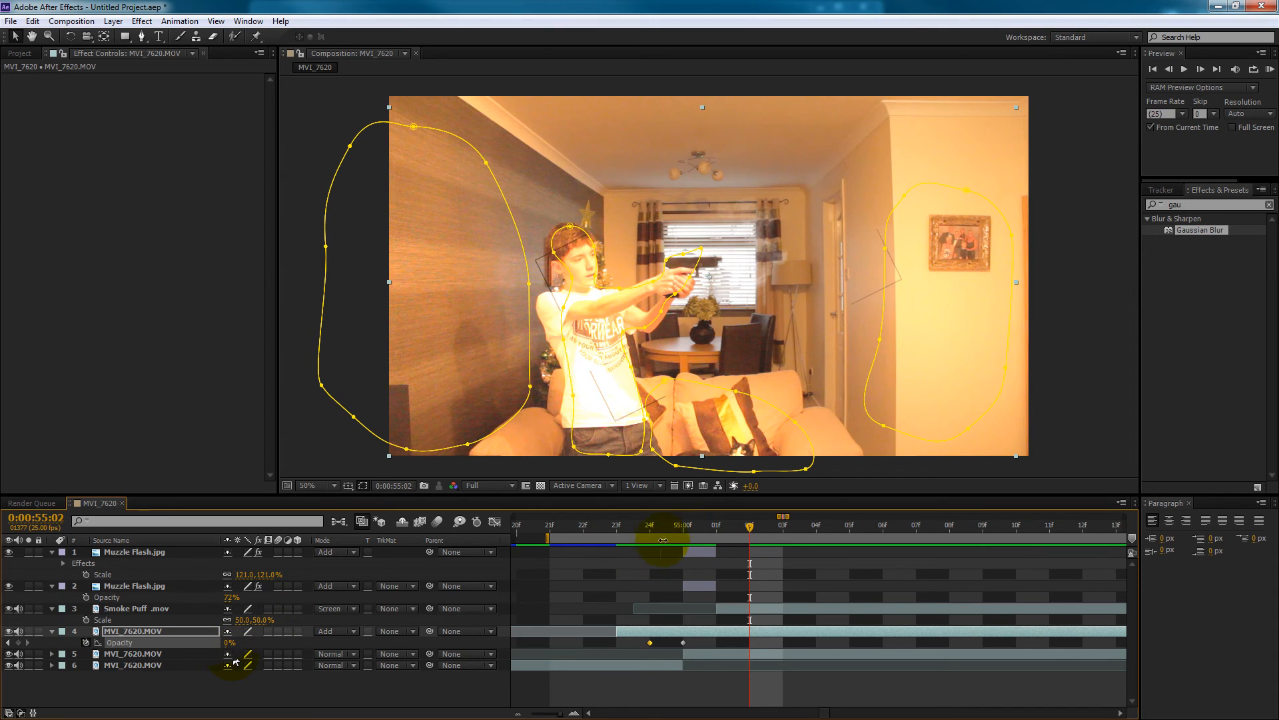
# - Set the Add-mode MVI_7620.MOV layer's opacity keyframe at 0:00:55:00 to 50%
pyautogui.moveTo(705, 527); pyautogui.dragTo(673, 537)
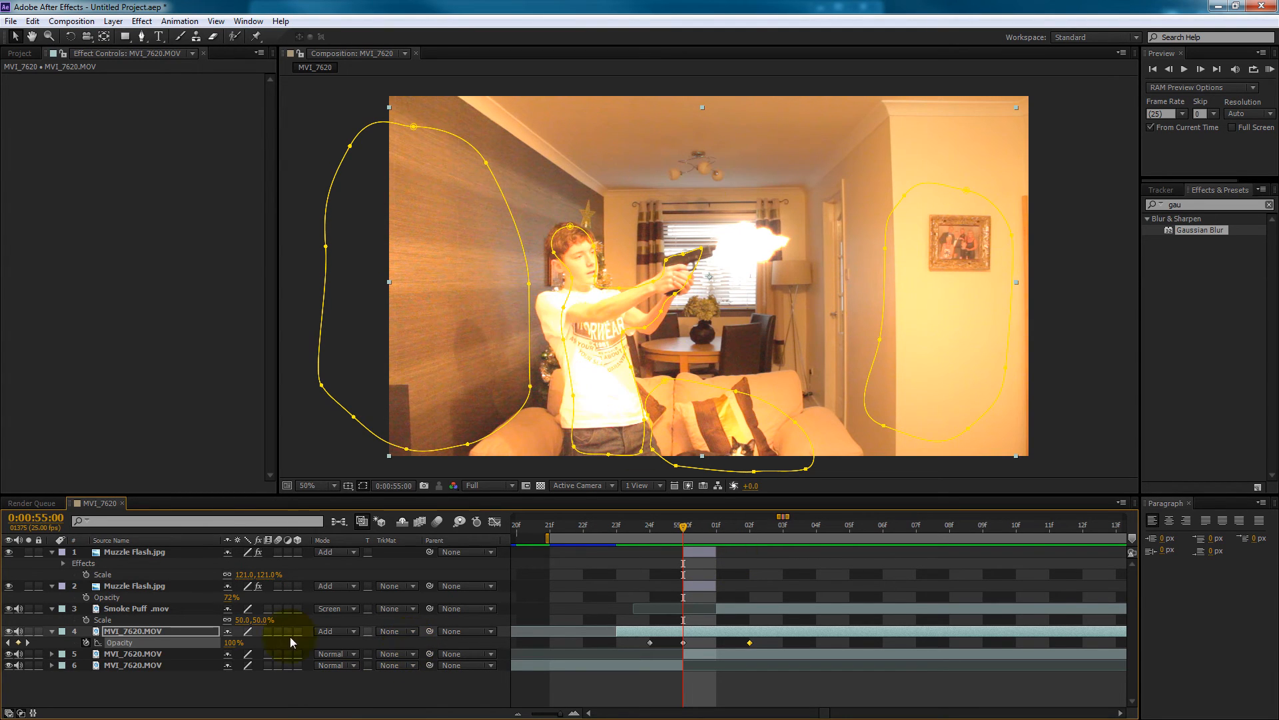
pyautogui.click(232, 643)
pyautogui.write('50')
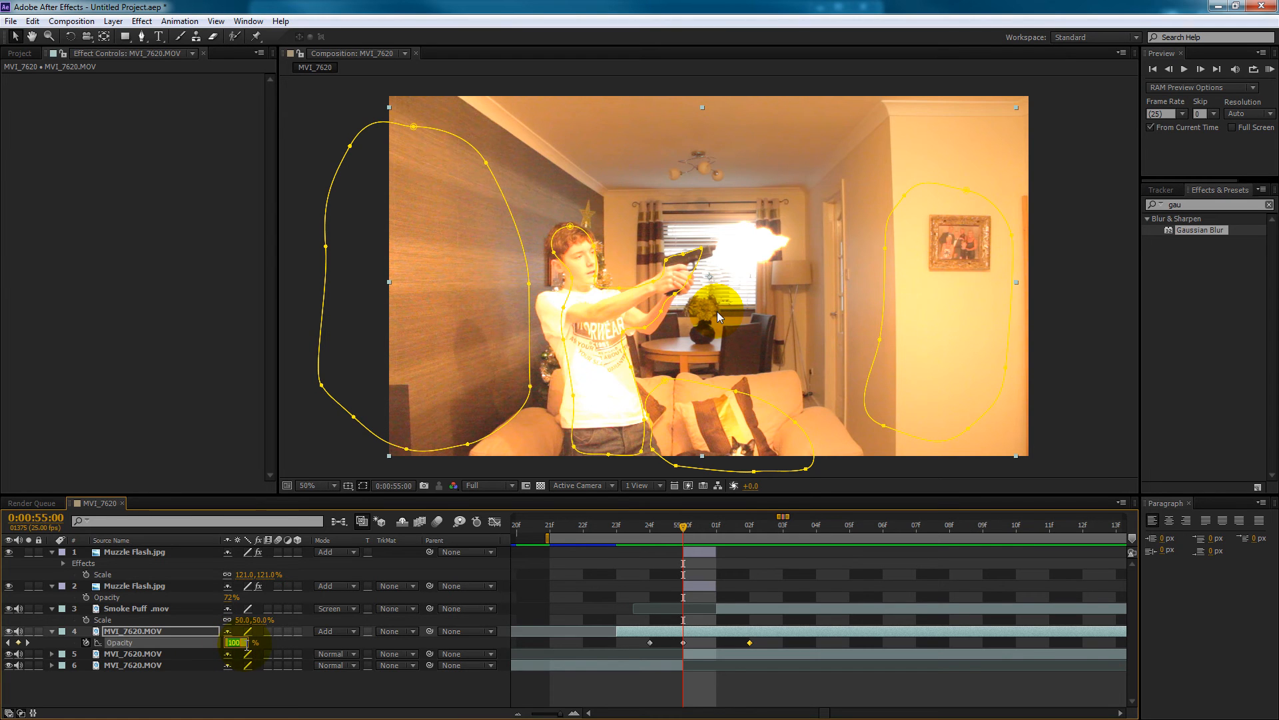
pyautogui.press('Return')
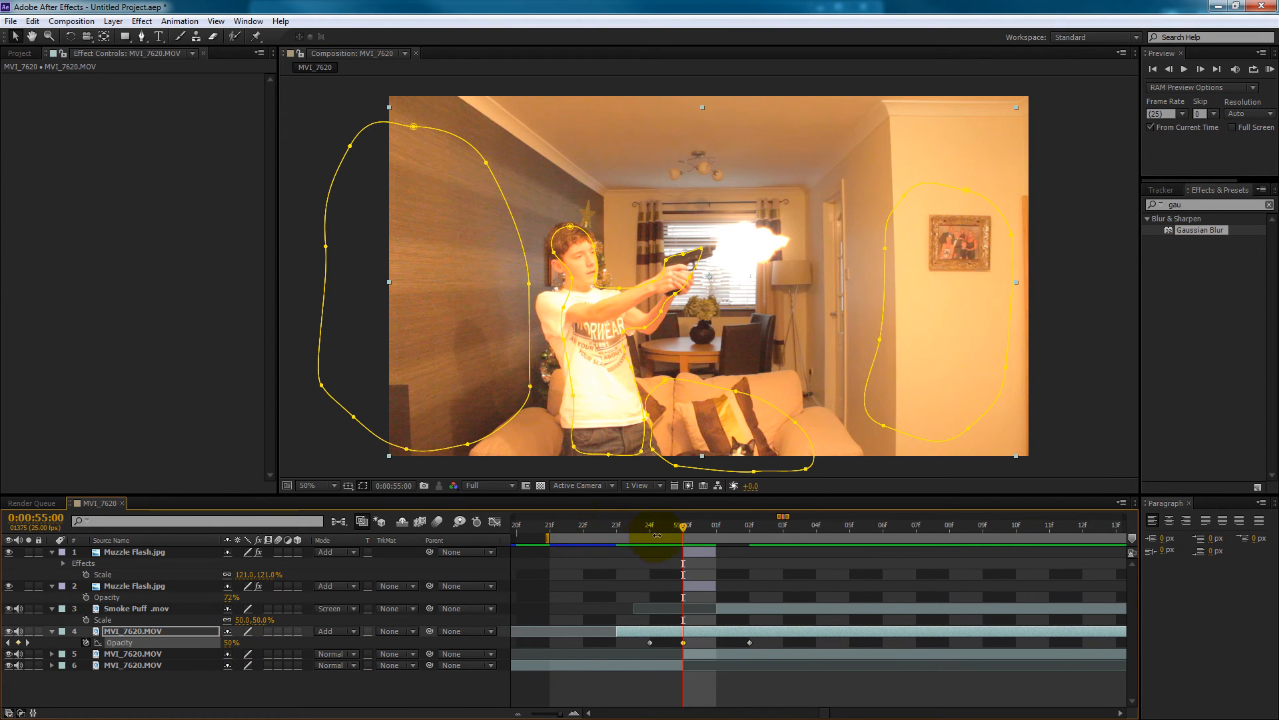
# - Try moving the Add-mode MVI_7620.MOV layer's last opacity keyframe one frame earlier, to 0:00:55:01
pyautogui.moveTo(686, 533); pyautogui.dragTo(725, 585)
pyautogui.click(750, 642)
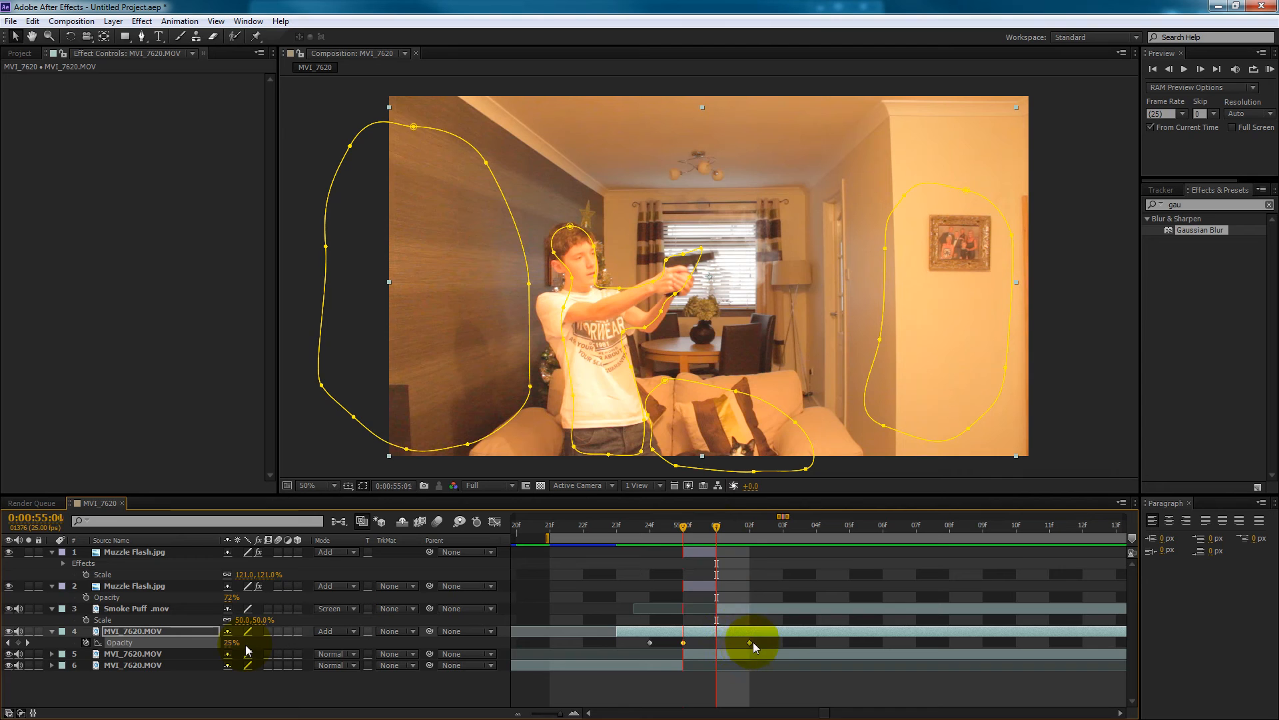
pyautogui.moveTo(733, 643)
pyautogui.mouseDown()
pyautogui.moveTo(716, 643)
pyautogui.moveTo(739, 645)
pyautogui.mouseUp()
pyautogui.click(746, 533)
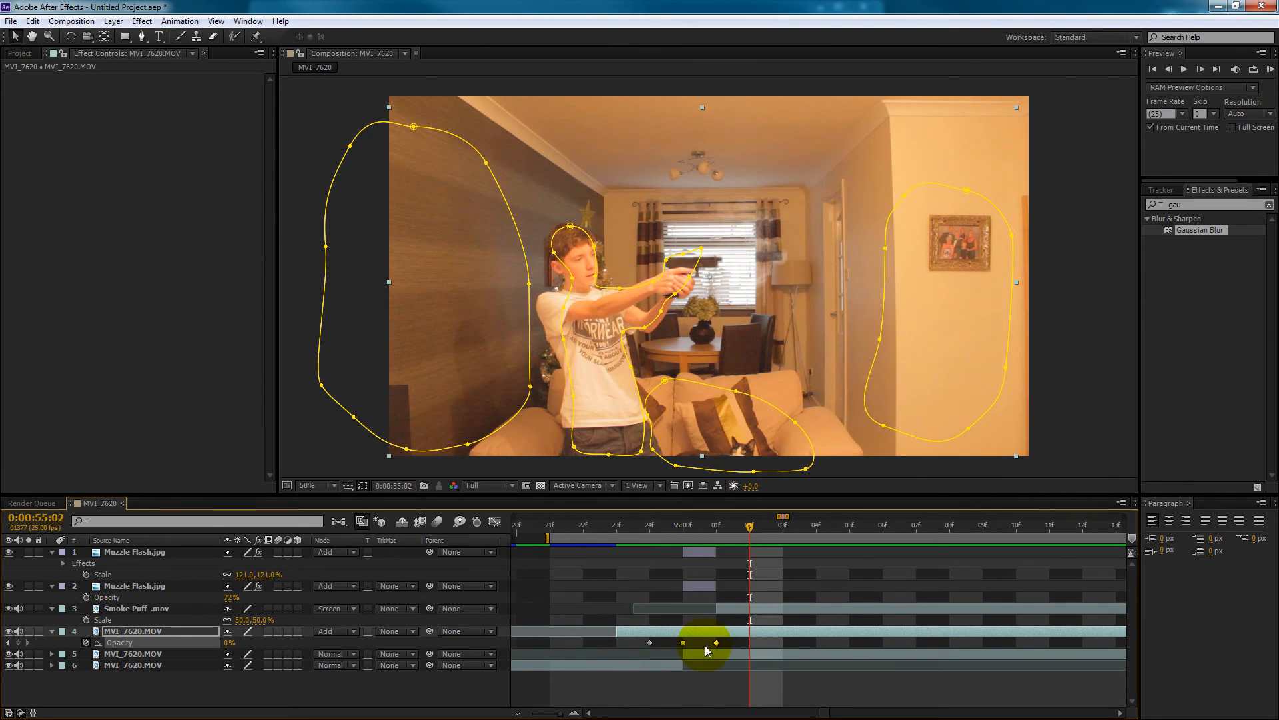
# - Preview the gunshot and trim the start of the Add-mode MVI_7620.MOV layer to 0:00:55:00
pyautogui.moveTo(751, 561); pyautogui.dragTo(566, 589)
pyautogui.press('space')
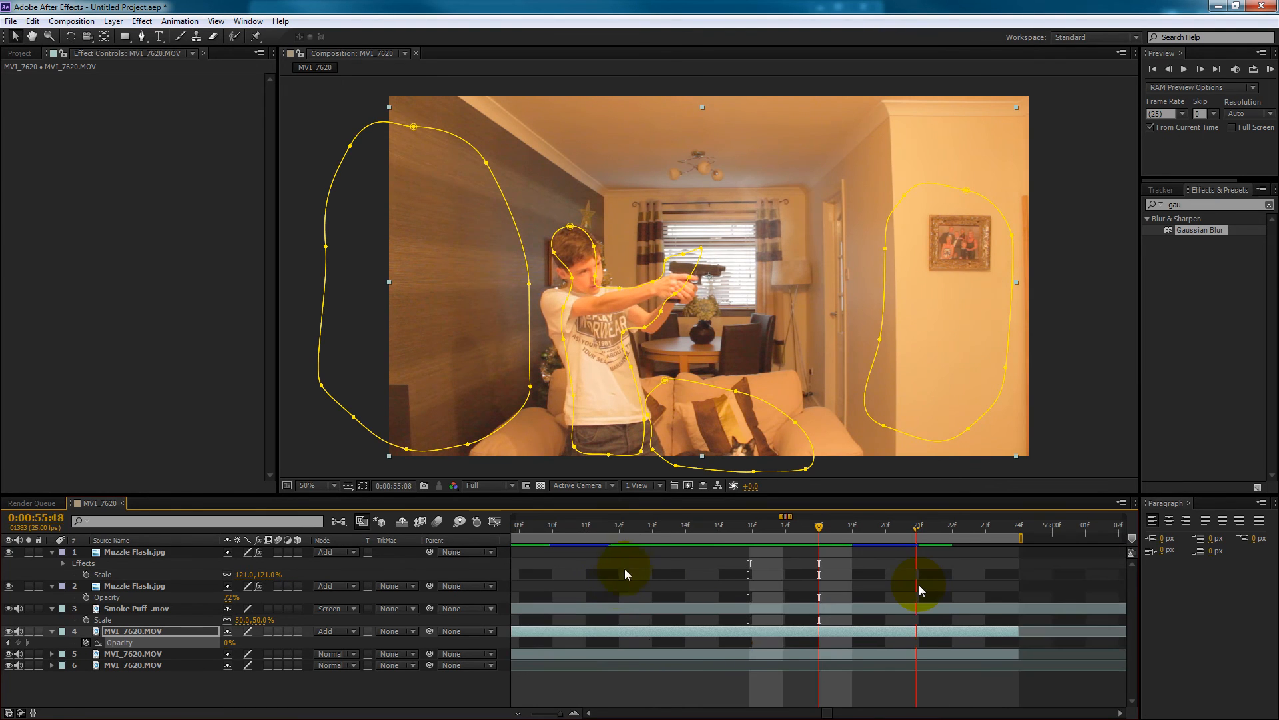
pyautogui.moveTo(622, 534); pyautogui.dragTo(646, 582)
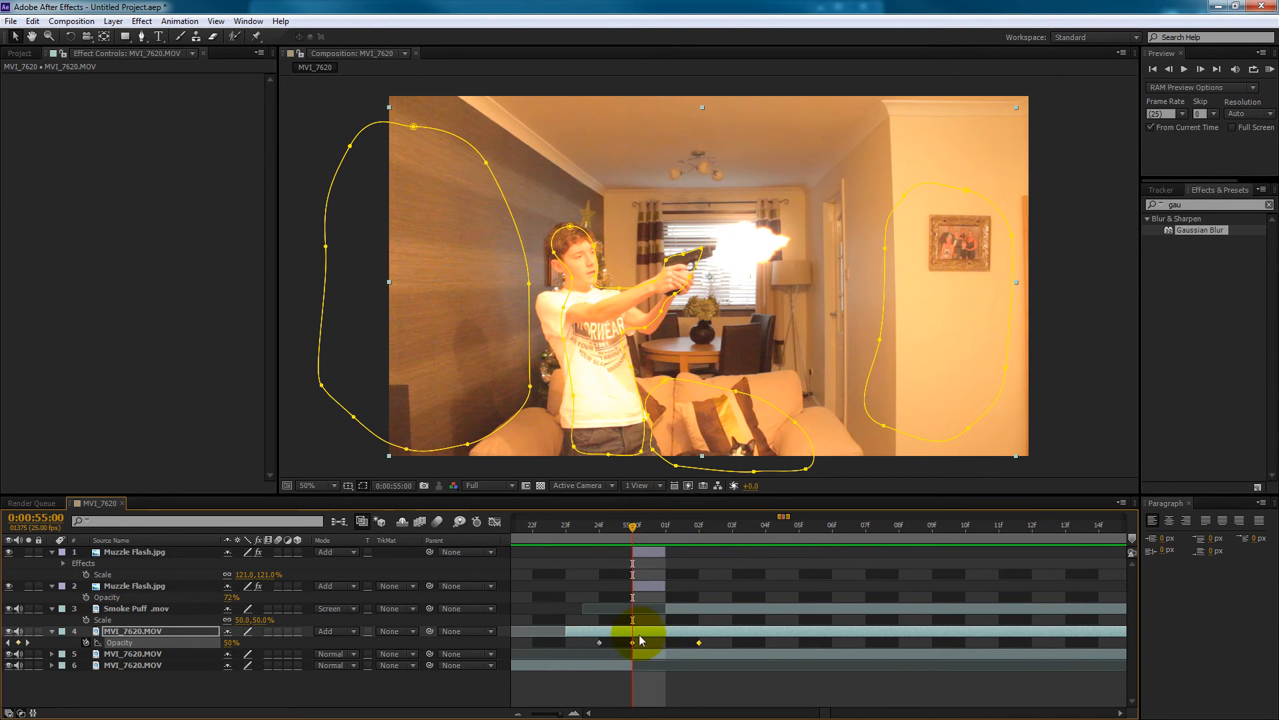
pyautogui.moveTo(565, 631); pyautogui.dragTo(632, 630)
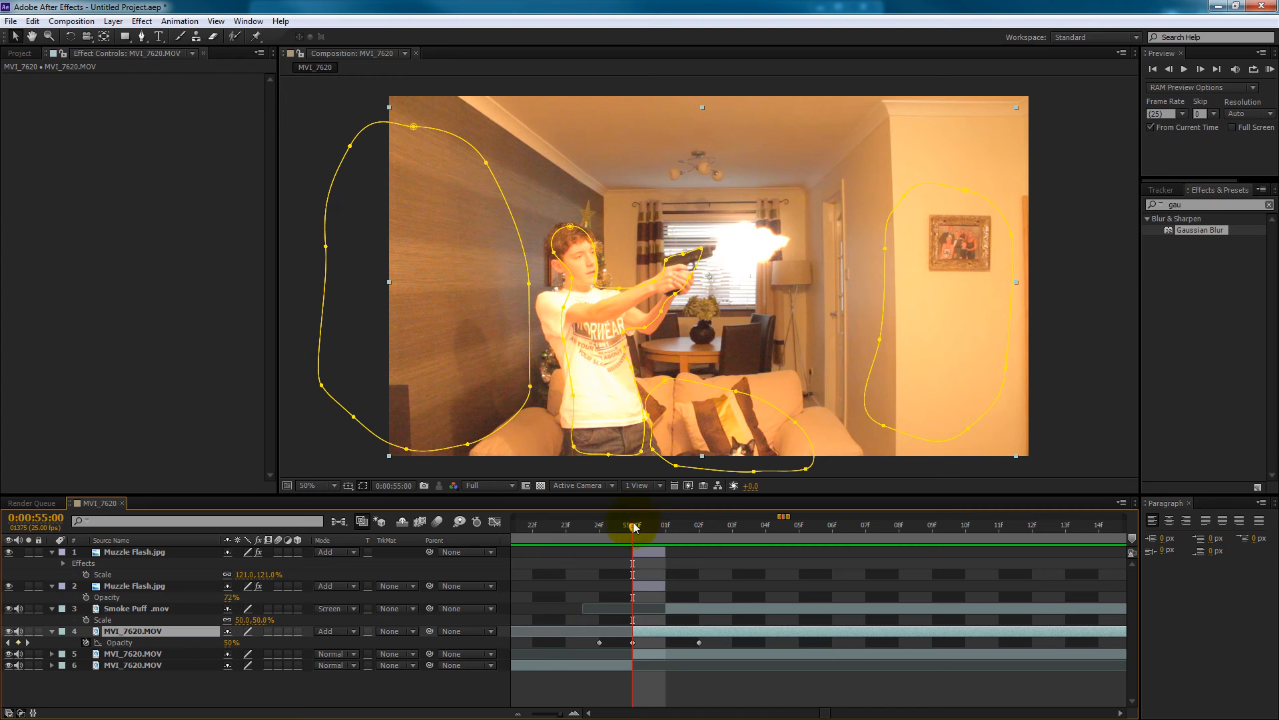
# - Play back and scrub through the frames around 0:00:55:00 to review the muzzle flash, smoke and light cast
pyautogui.moveTo(633, 524)
pyautogui.mouseDown()
pyautogui.moveTo(569, 526)
pyautogui.moveTo(693, 529)
pyautogui.moveTo(629, 539)
pyautogui.mouseUp()
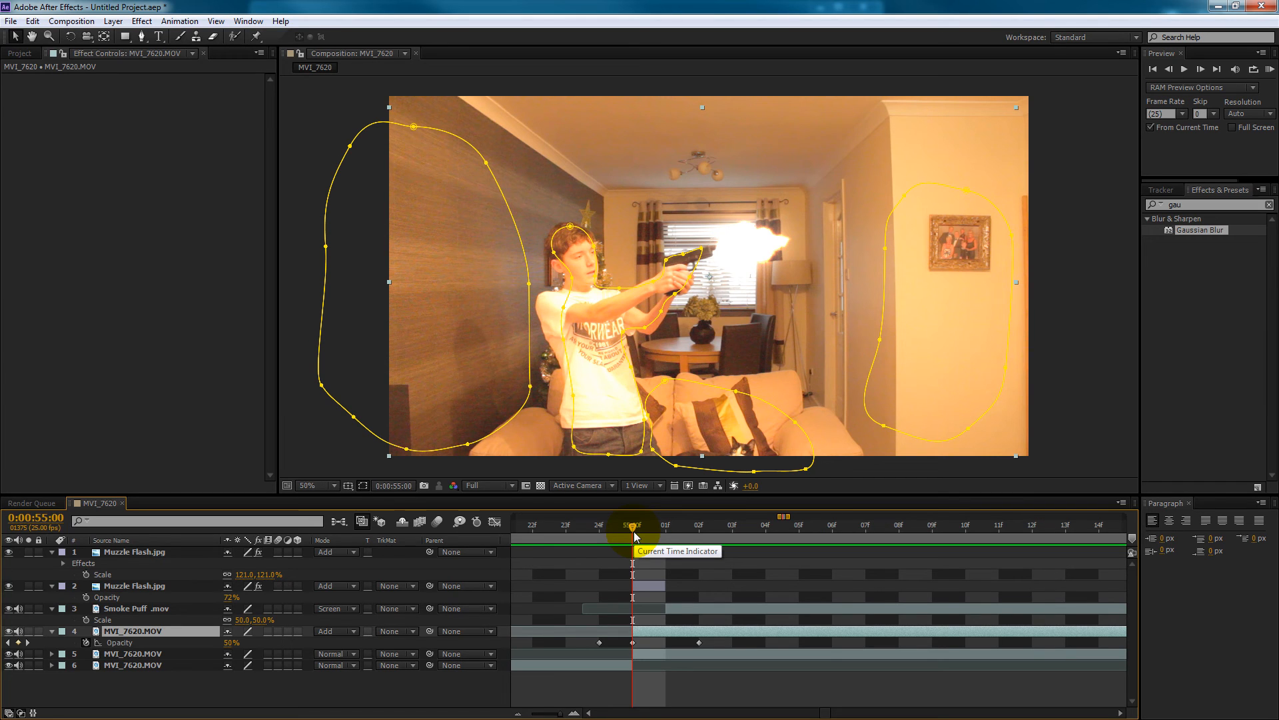
pyautogui.moveTo(634, 533); pyautogui.dragTo(688, 513)
pyautogui.press('space')
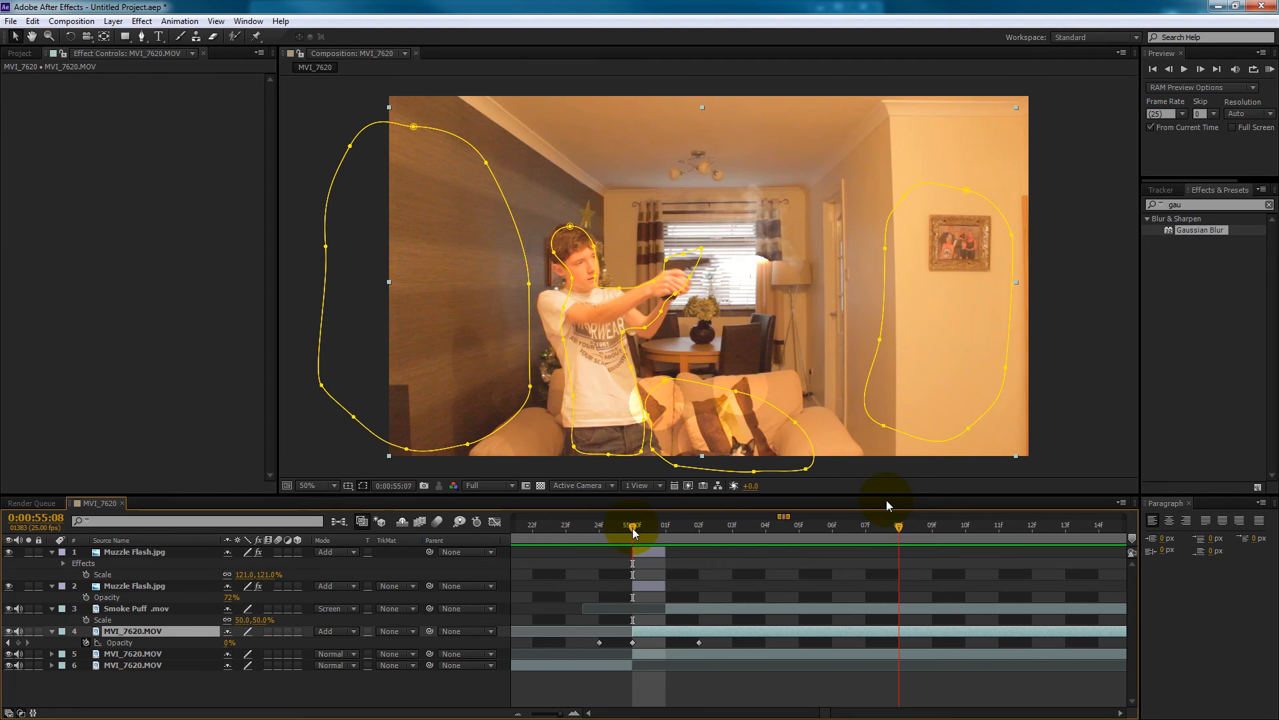
pyautogui.moveTo(614, 542); pyautogui.dragTo(638, 528)
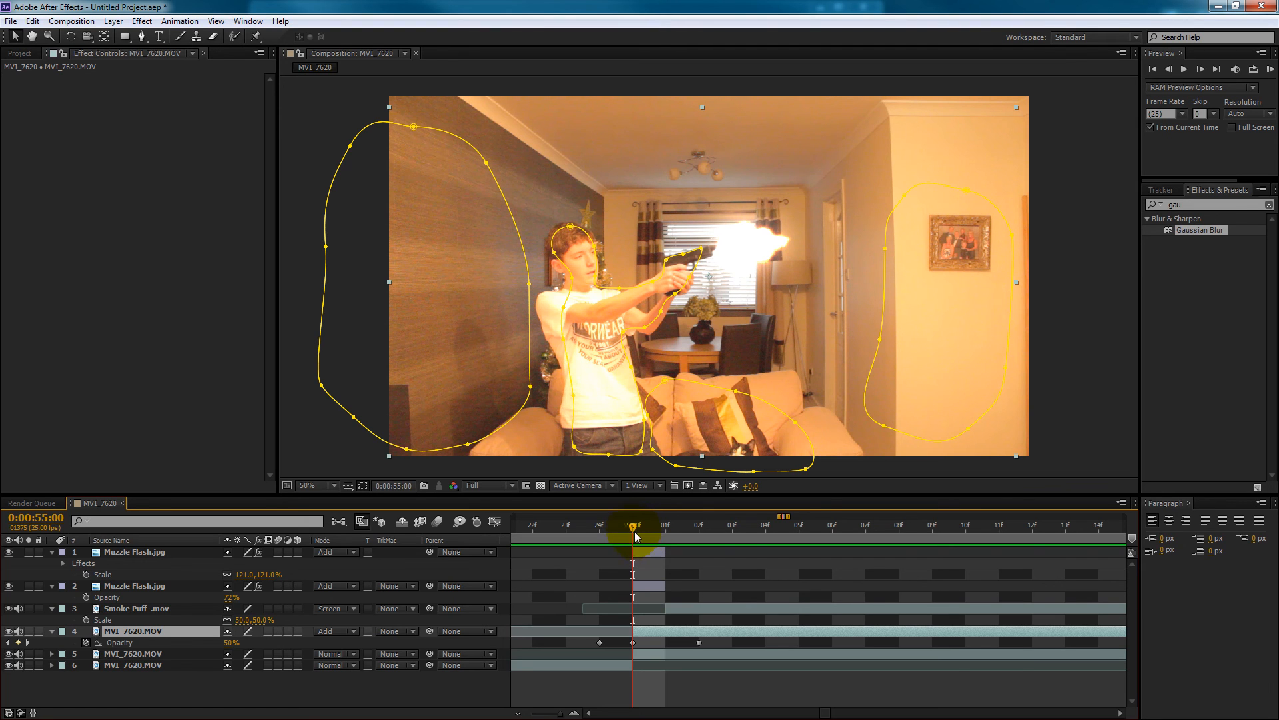
pyautogui.click(785, 525)
pyautogui.click(602, 530)
pyautogui.click(737, 525)
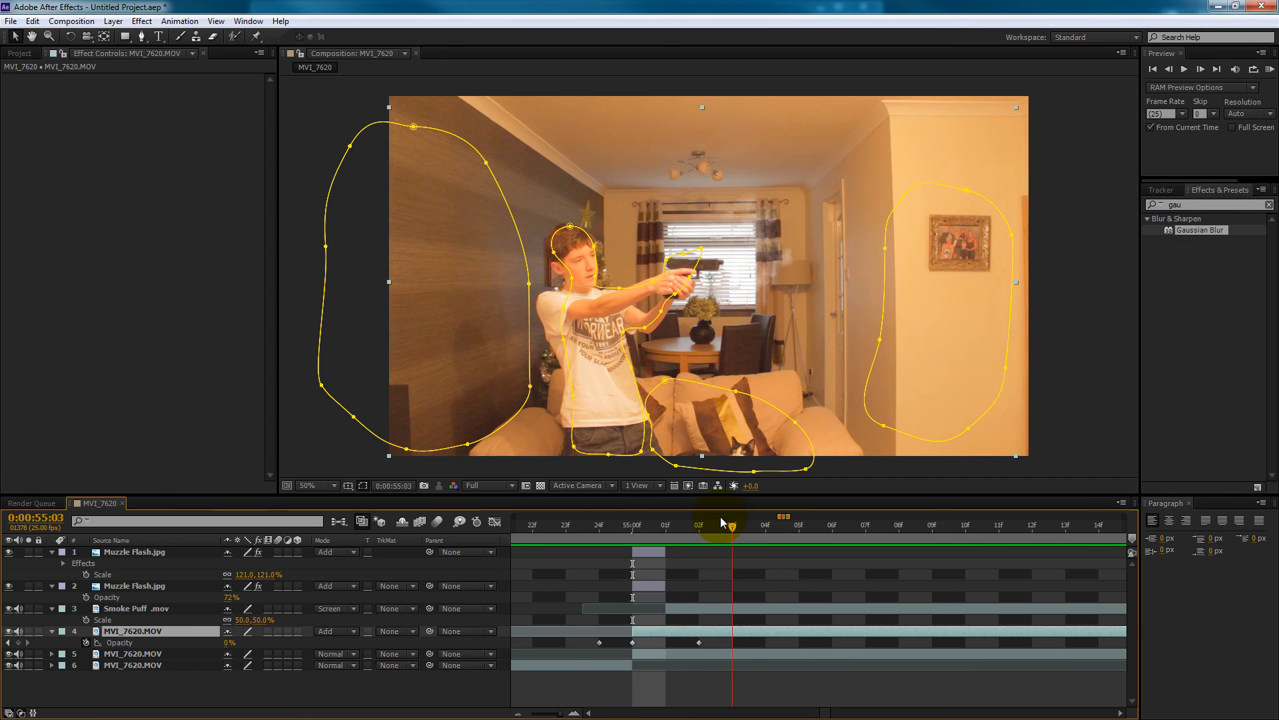